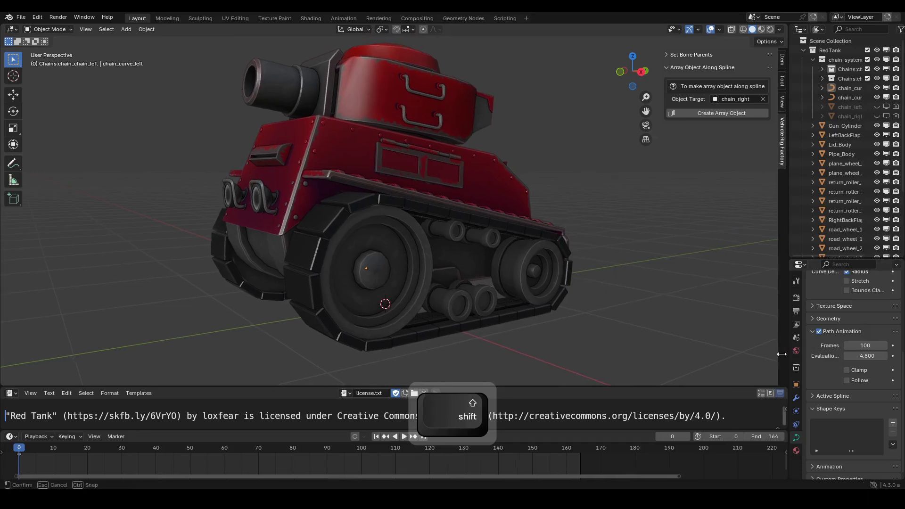
Preview the track's movement by scrubbing the chain curve's path animation evaluation time back and forth.
left_click_drag(797, 357, 773, 357)
left_click_drag(859, 356, 716, 356)
left_click_drag(822, 356, 862, 356)
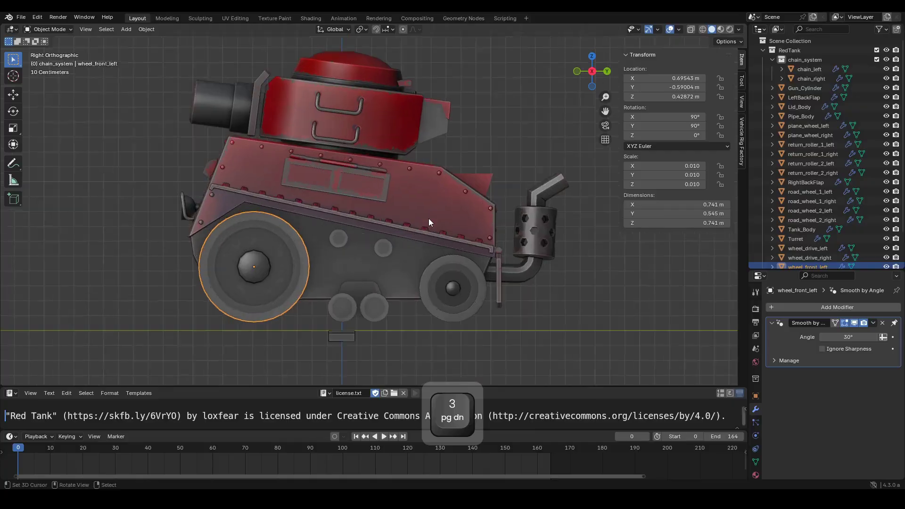
In the right side view, annotate the front edge of the left front wheel with a cross and inspect the wheel's tread surface.
scroll(417, 196, "up", 2)
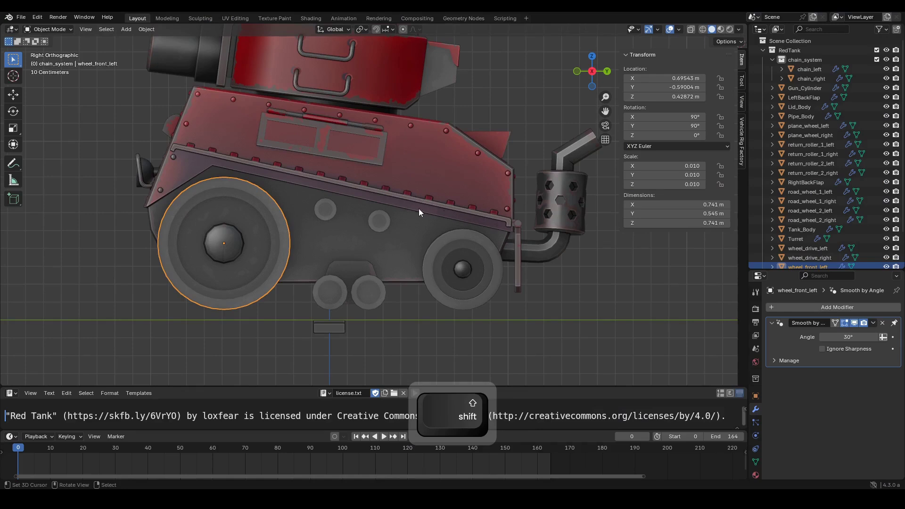
key("d")
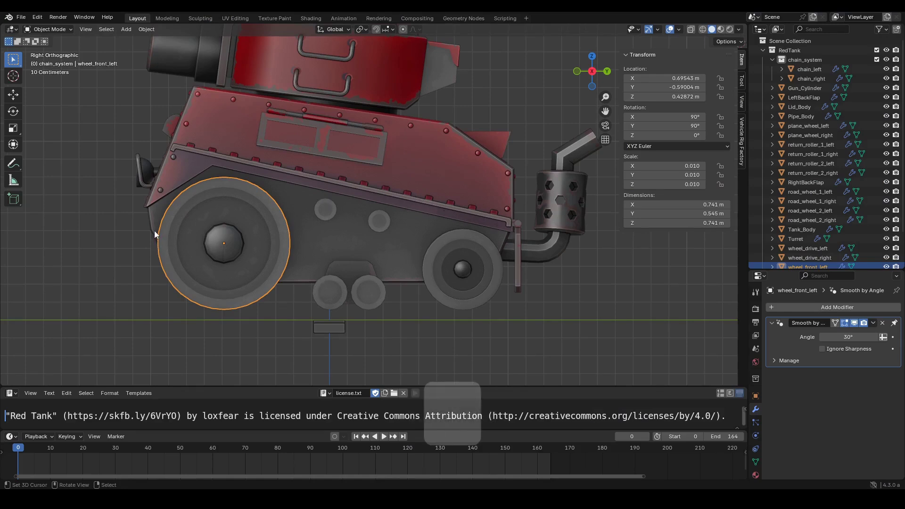
left_click_drag(155, 230, 165, 242)
key("z")
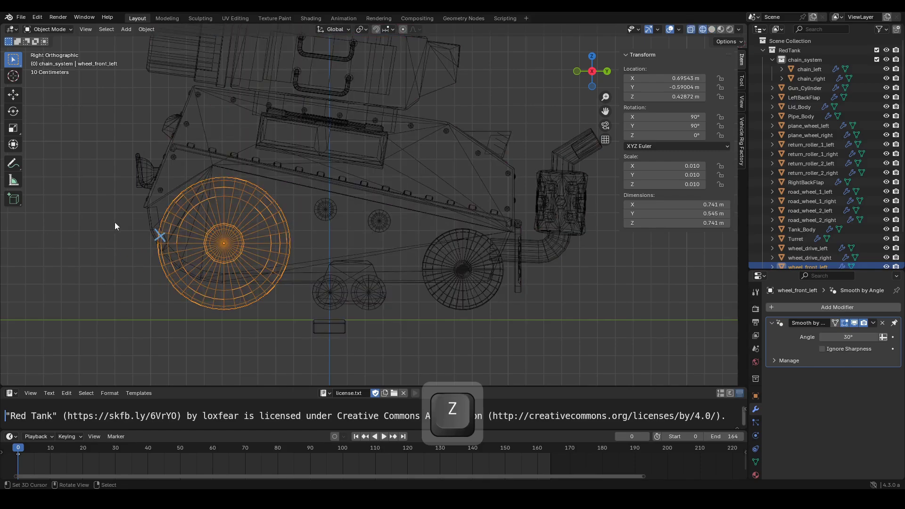
middle_click_drag(114, 222, 303, 214)
key("z")
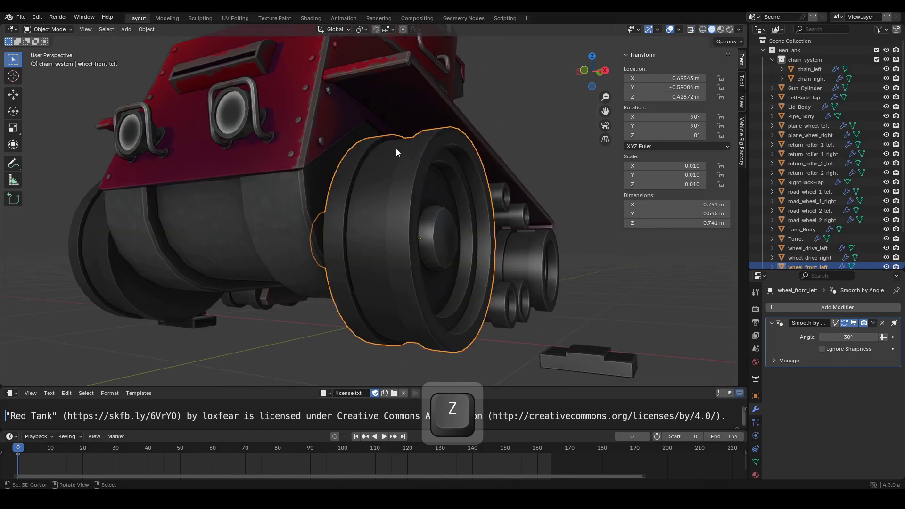
Annotate the chain contact points on the front wheel, return rollers, rear wheel and road wheels with small crosses in the right side view.
key("KP_3")
scroll(200, 226, "up", 3)
middle_click_drag(135, 210, 220, 201, "shift")
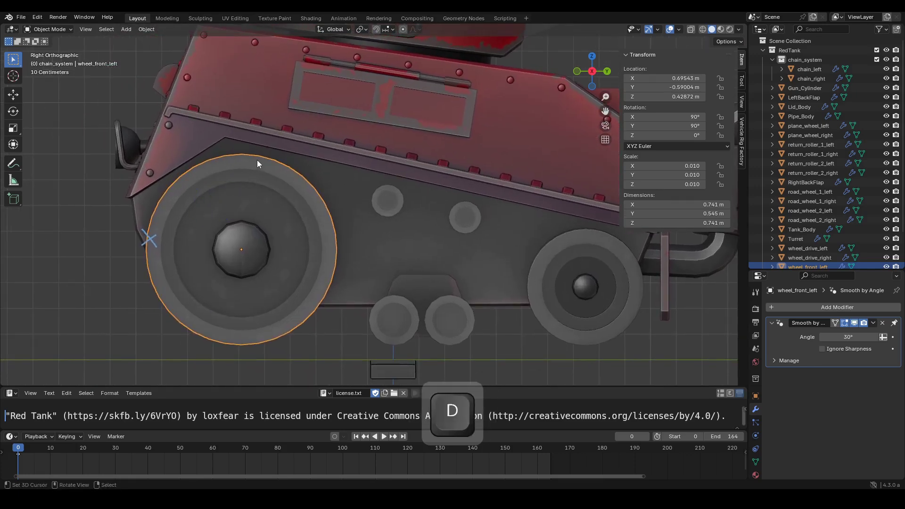
key("shift+z")
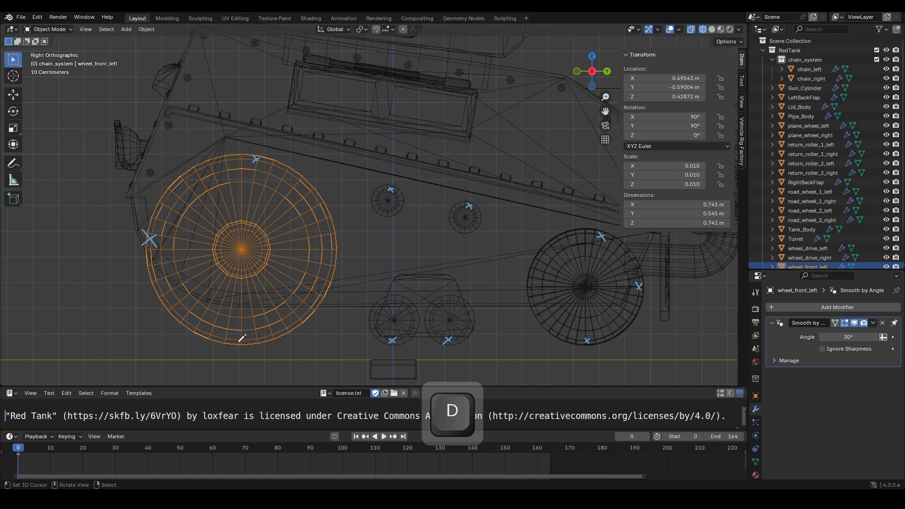
Add a Bézier circle to the scene as the base for the chain path.
scroll(244, 335, "down", 2)
middle_click_drag(379, 209, 330, 206, "shift")
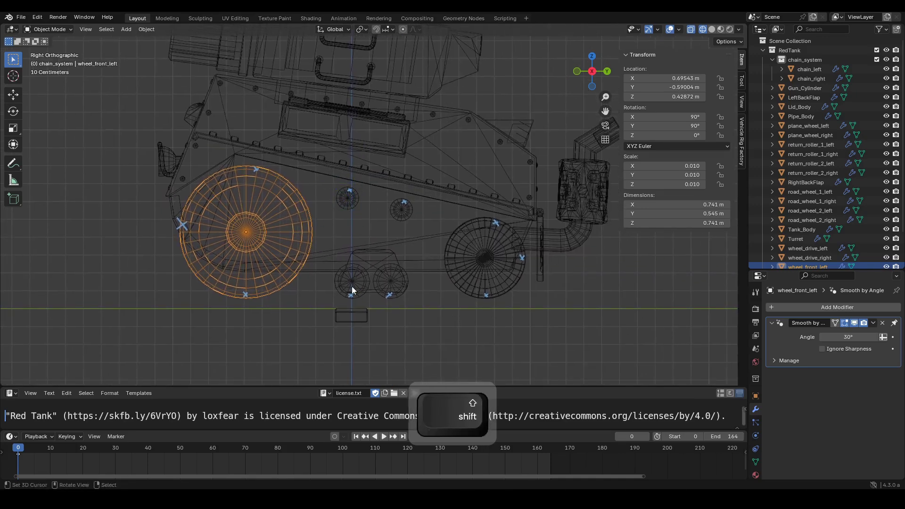
key("shift+a")
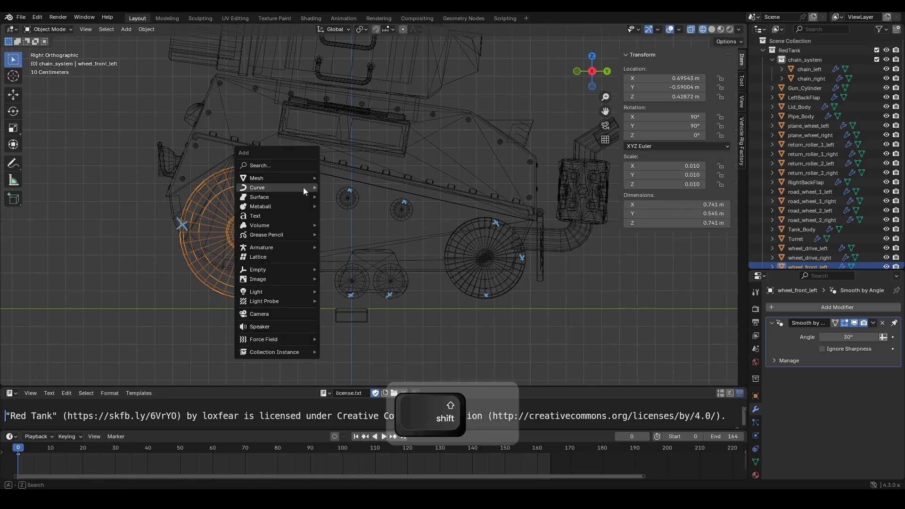
mouse_move(269, 188)
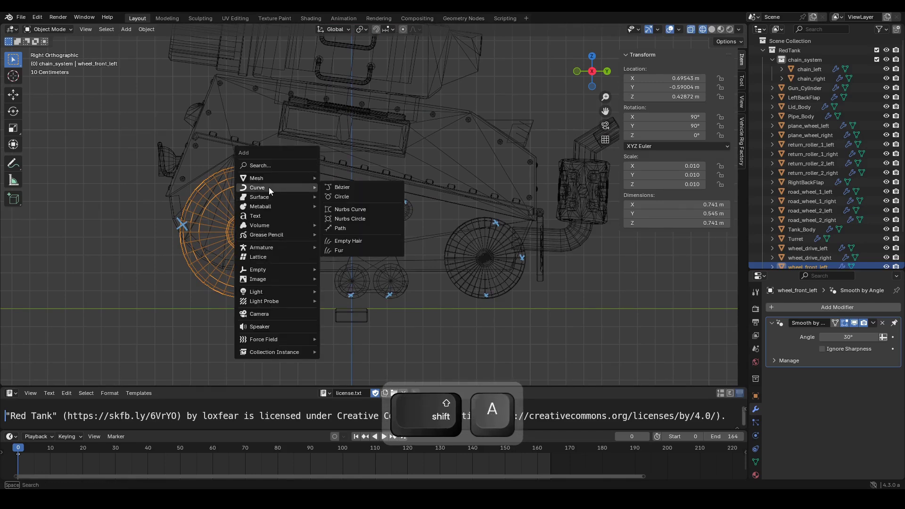
left_click(361, 196)
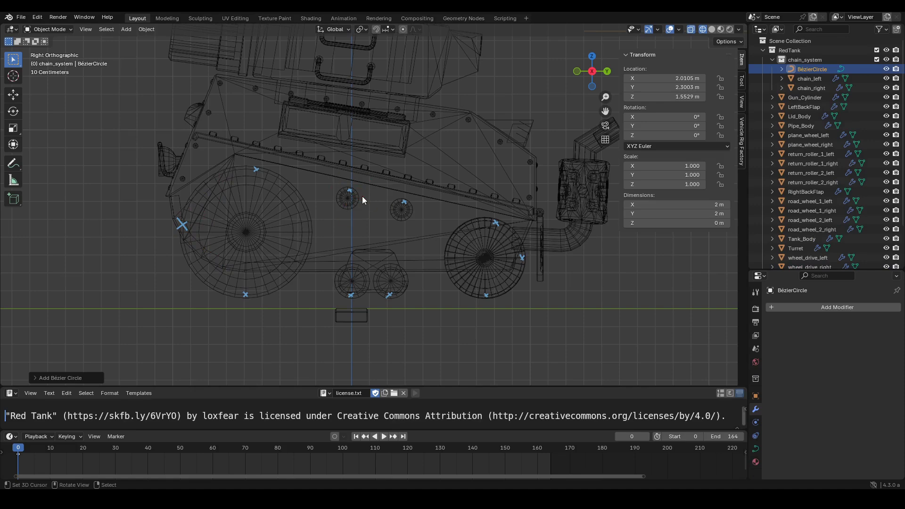
Snap the 3D cursor to the origin of the left front wheel.
scroll(362, 196, "down", 5)
middle_click_drag(446, 185, 448, 207)
left_click(343, 229)
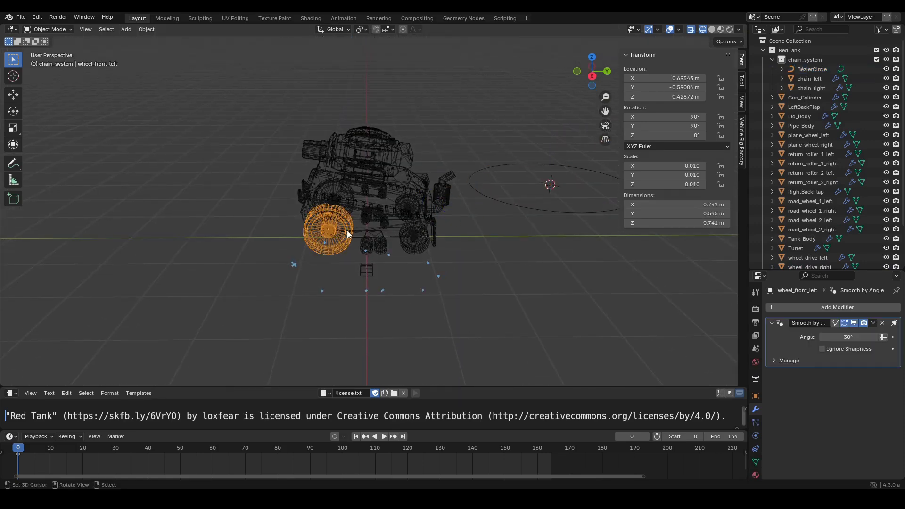
middle_click_drag(344, 229, 360, 236)
key("Escape")
key("shift+s")
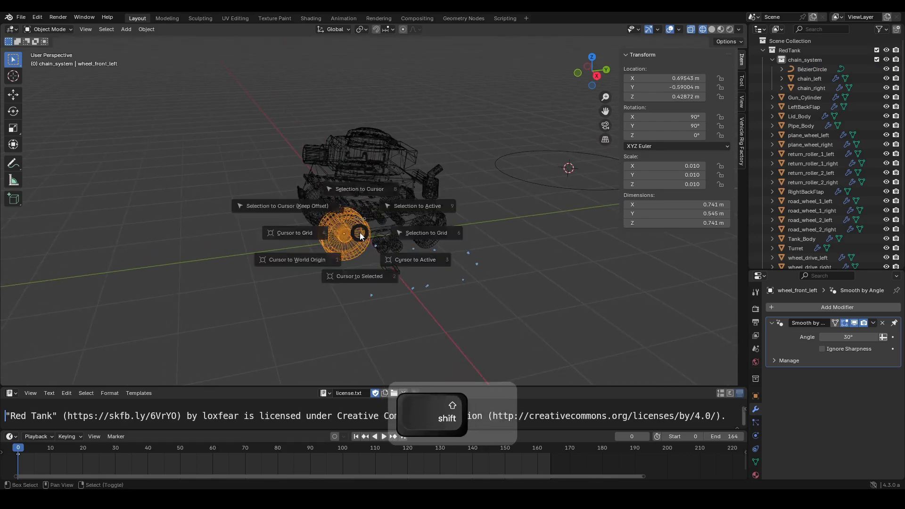
left_click(363, 287)
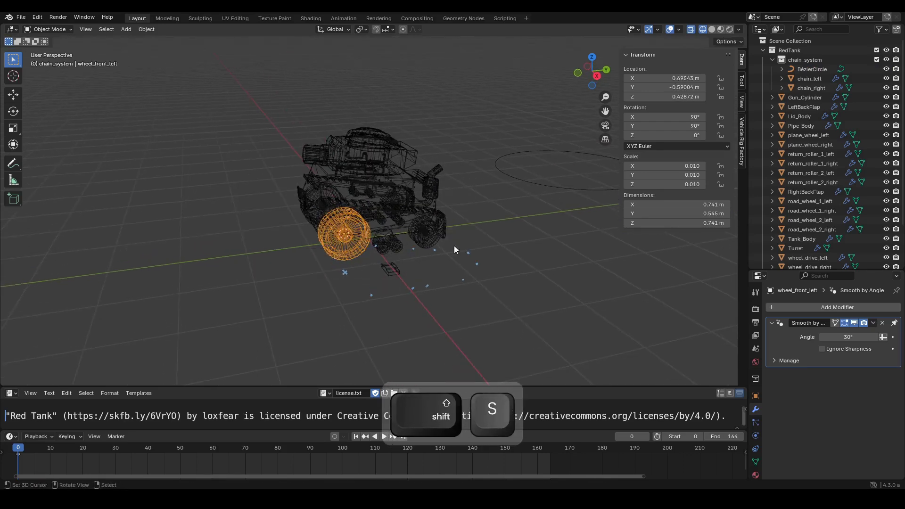
Snap the Bézier circle to the 3D cursor at the centre of the front wheel.
left_click(550, 186)
key("g")
left_click(507, 177)
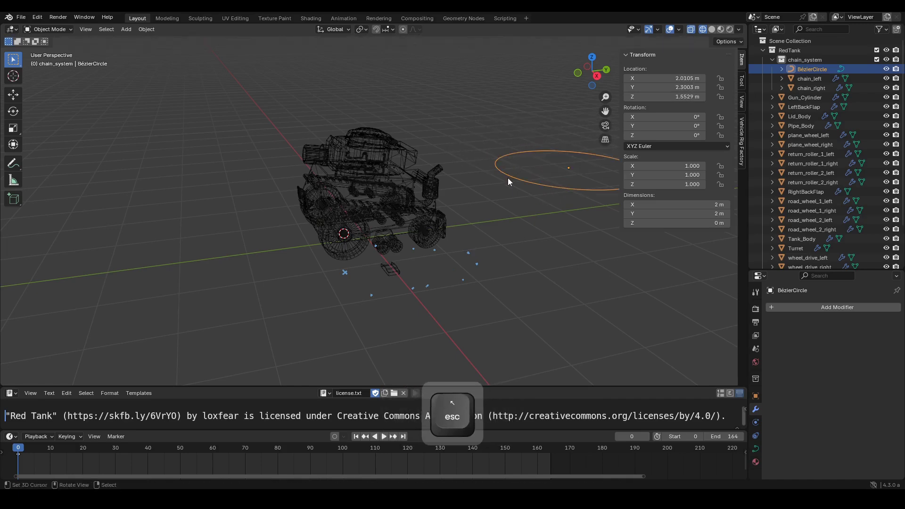
key("shift+s")
left_click(515, 127)
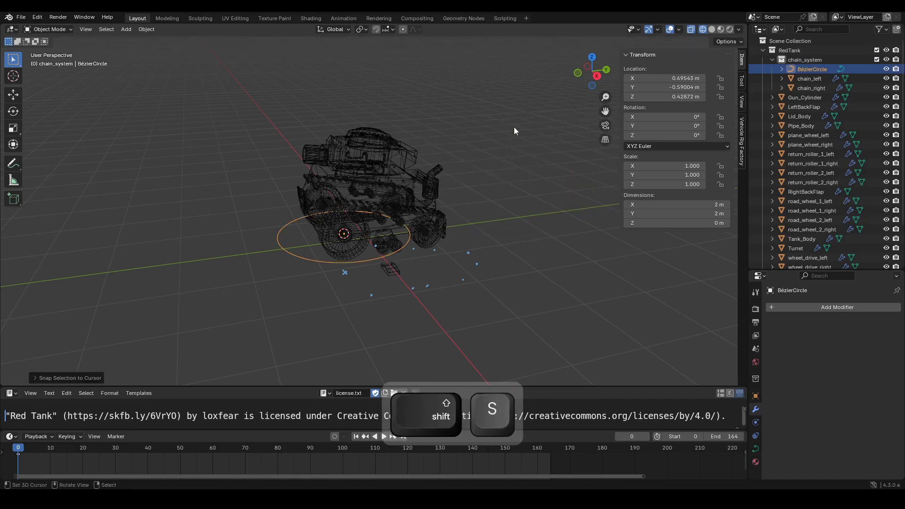
In Edit Mode, rotate all of the circle's control points 90° around the global Y axis.
scroll(376, 238, "up", 4)
mouse_move(343, 226)
middle_mouse_down()
mouse_move(323, 211)
mouse_move(352, 213)
middle_mouse_up()
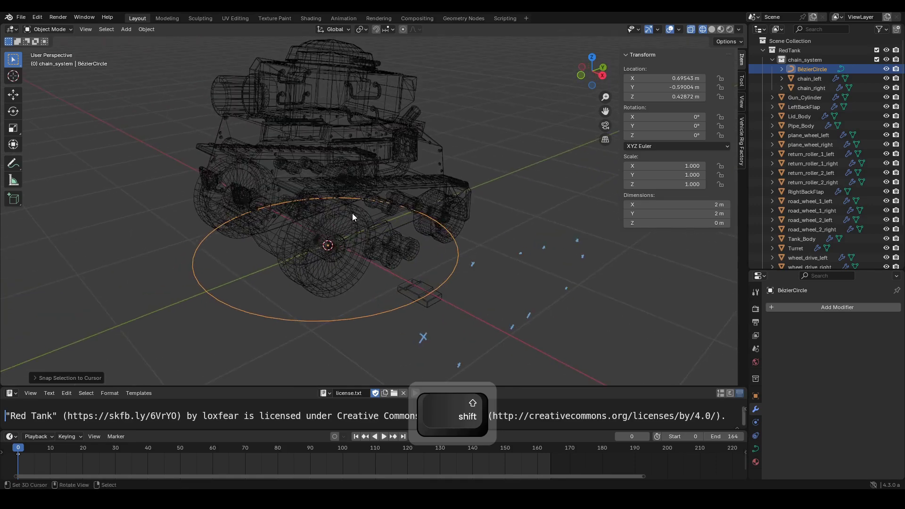
key("Tab")
type("r")
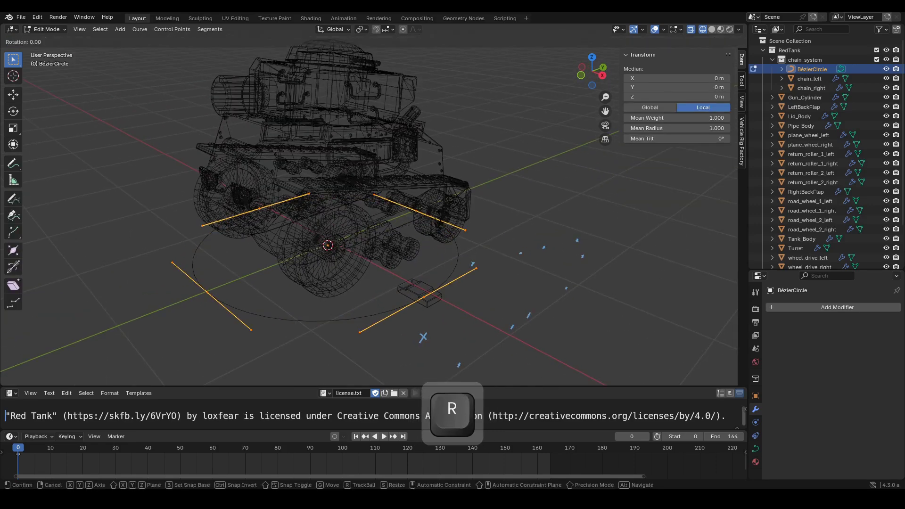
type("y")
type("90")
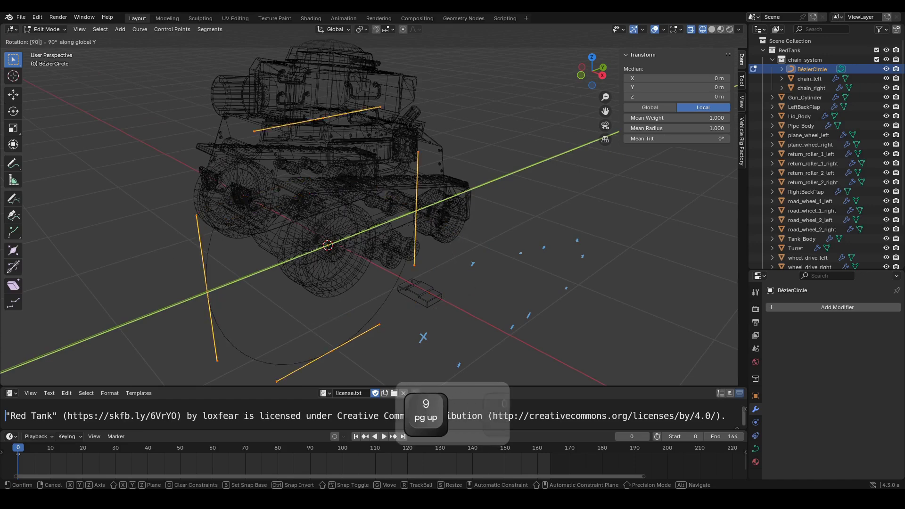
key("Return")
Scale the circle's control points down in the right side view to match the front wheel's marks, and check the fit in solid shading.
key("KP_3")
key("s")
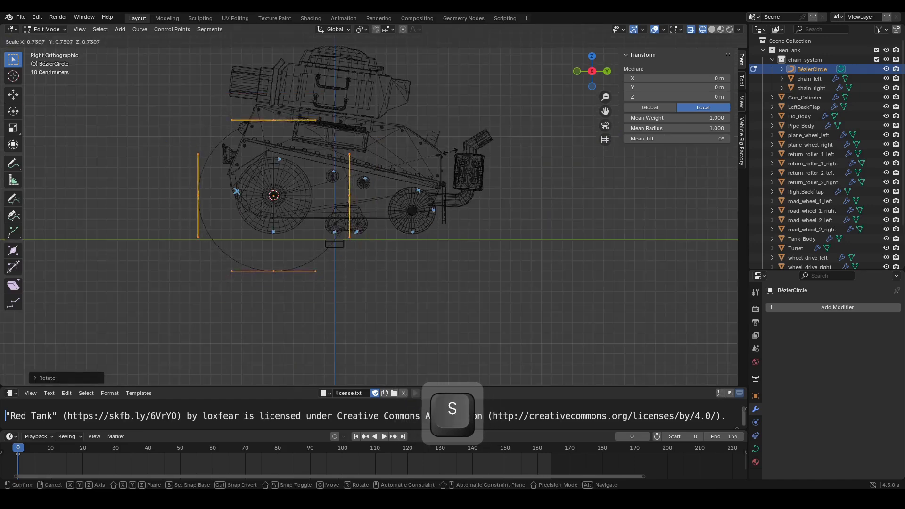
left_click(370, 161)
scroll(353, 159, "up", 6)
middle_click_drag(306, 153, 545, 220, "shift")
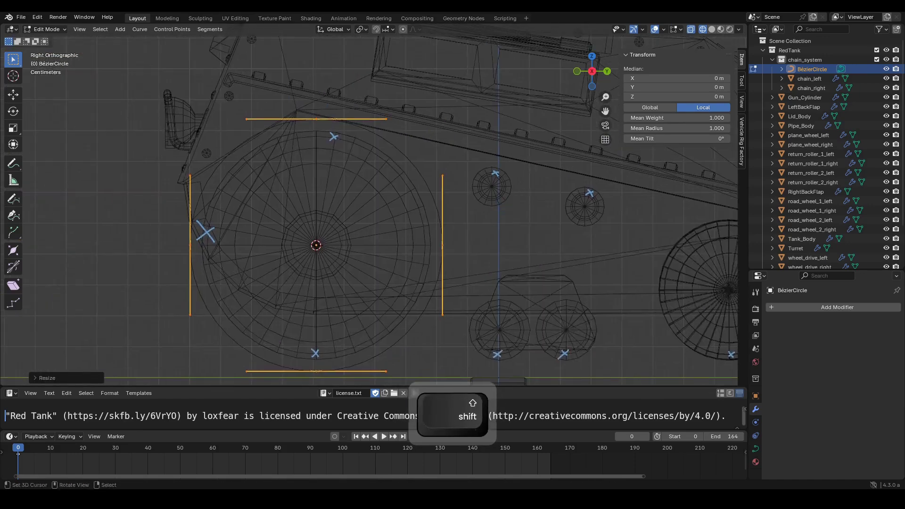
key("s")
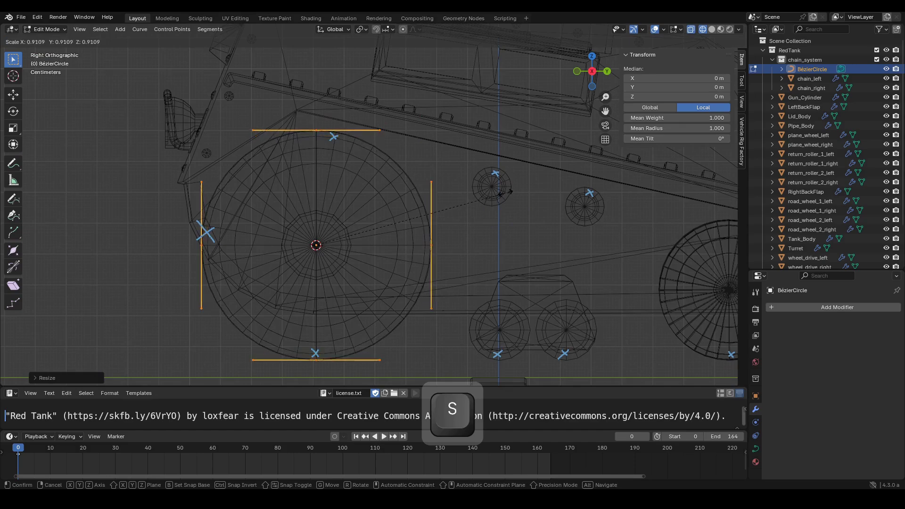
left_click(496, 194)
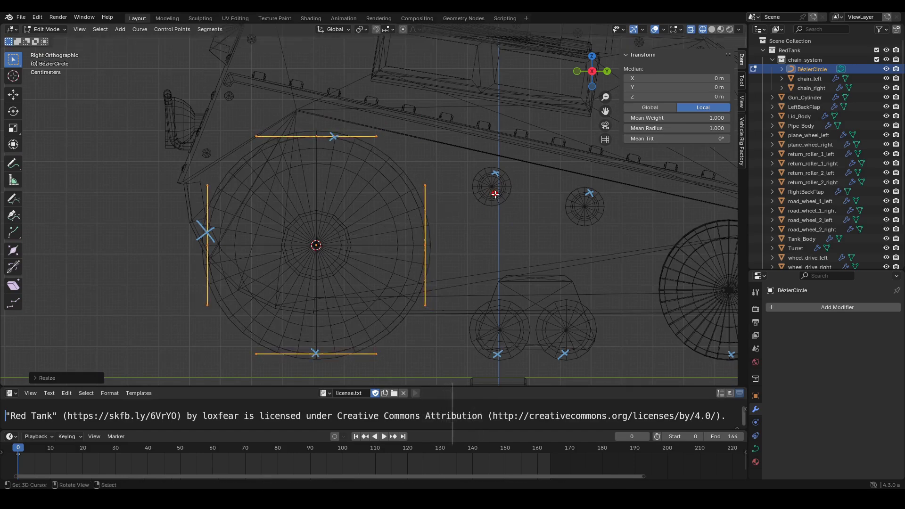
mouse_move(352, 212)
middle_mouse_down()
mouse_move(369, 213)
mouse_move(531, 130)
middle_mouse_up()
key("shift+z")
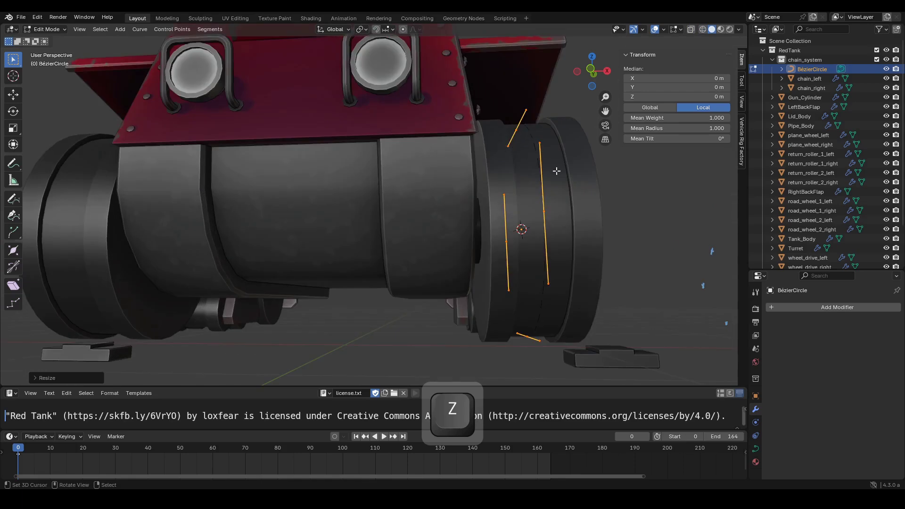
Extrude the circle's top, bottom and rear control points together about 1.2 m toward the rear wheel in the right side view.
key("KP_3")
scroll(549, 173, "down", 2)
middle_click_drag(524, 185, 453, 168, "shift")
key("shift+z")
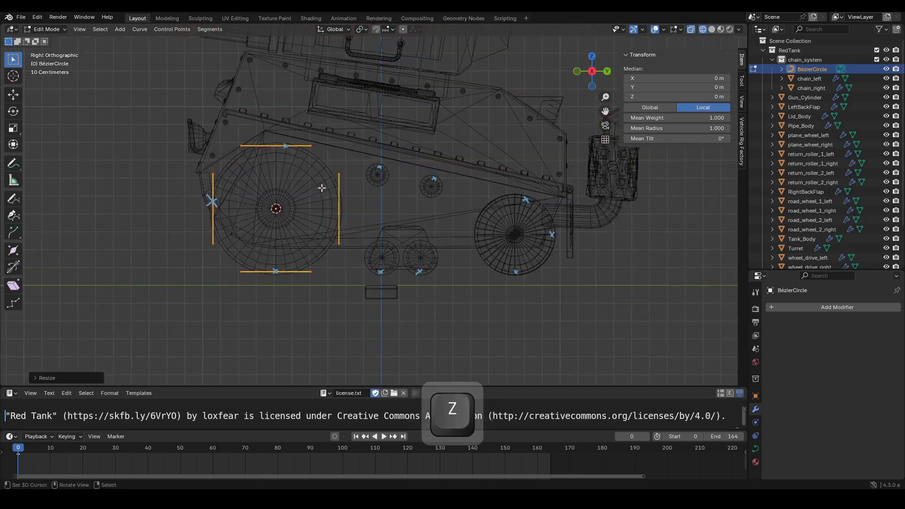
middle_click_drag(322, 188, 278, 189, "shift")
left_click(295, 209)
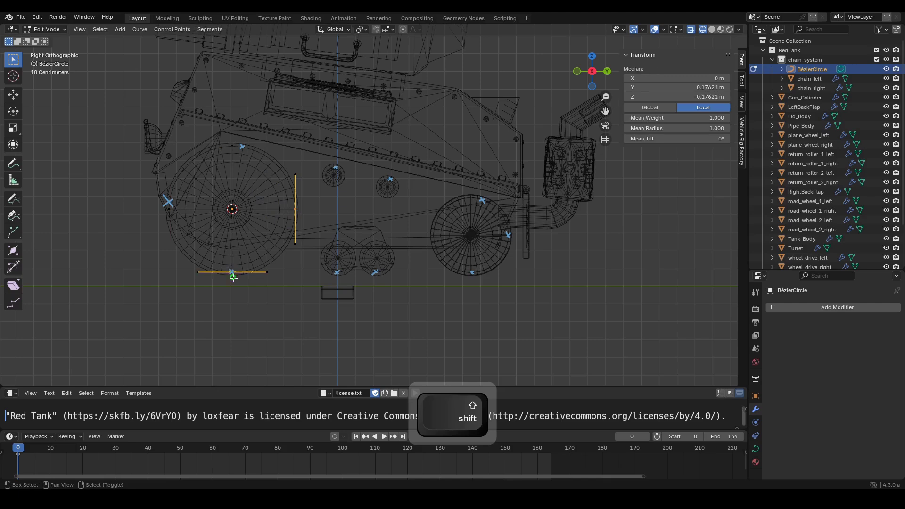
middle_click_drag(339, 183, 283, 190, "shift")
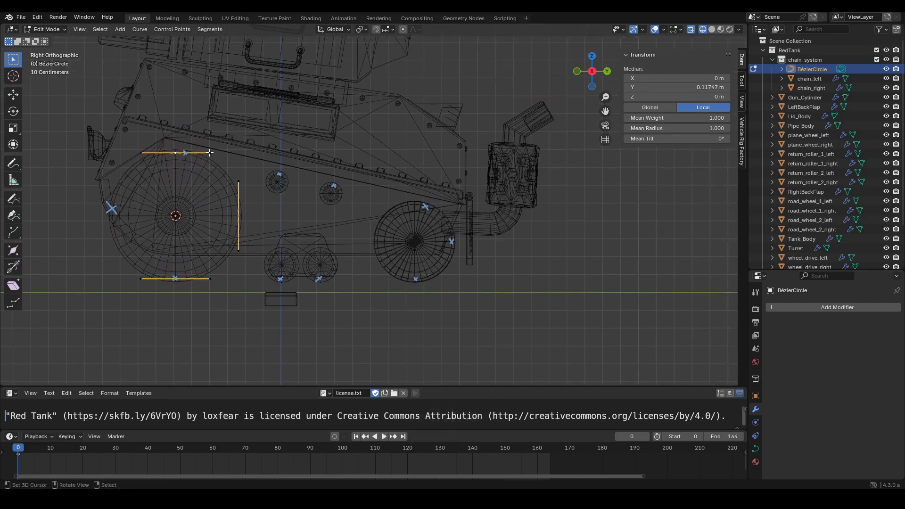
key("e")
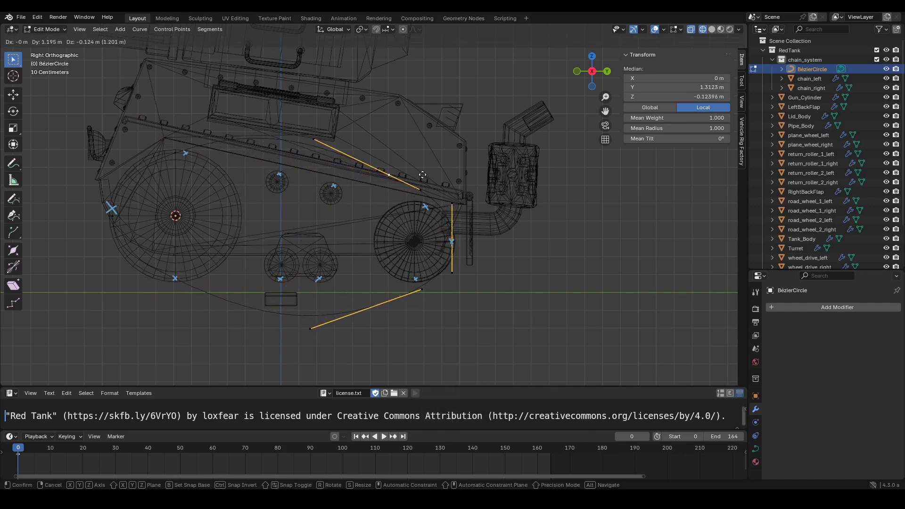
left_click(423, 179)
Move the extruded control points slightly so the rearmost point sits on the cross at the rear wheel's back edge.
scroll(423, 179, "up", 5)
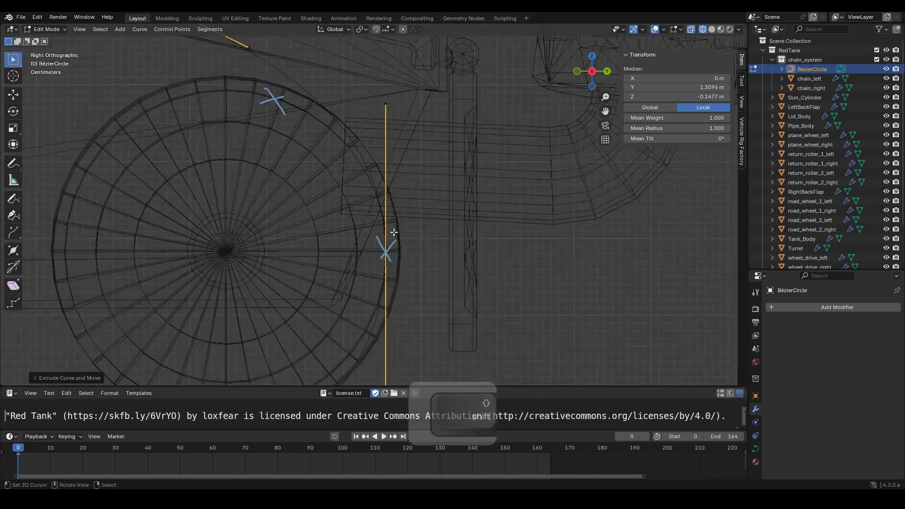
key("g")
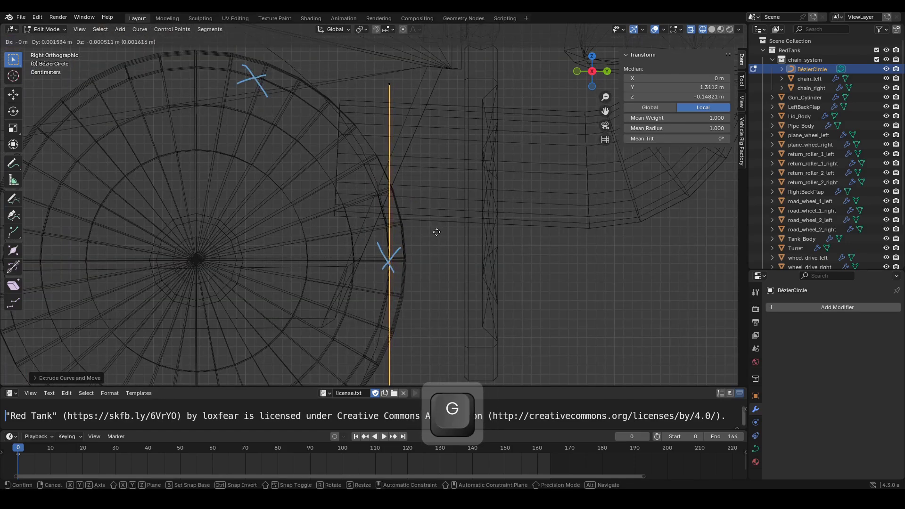
left_click(436, 232)
Move and rotate the control point atop the front wheel so its handle slopes down toward the first return roller's mark.
scroll(387, 223, "down", 7)
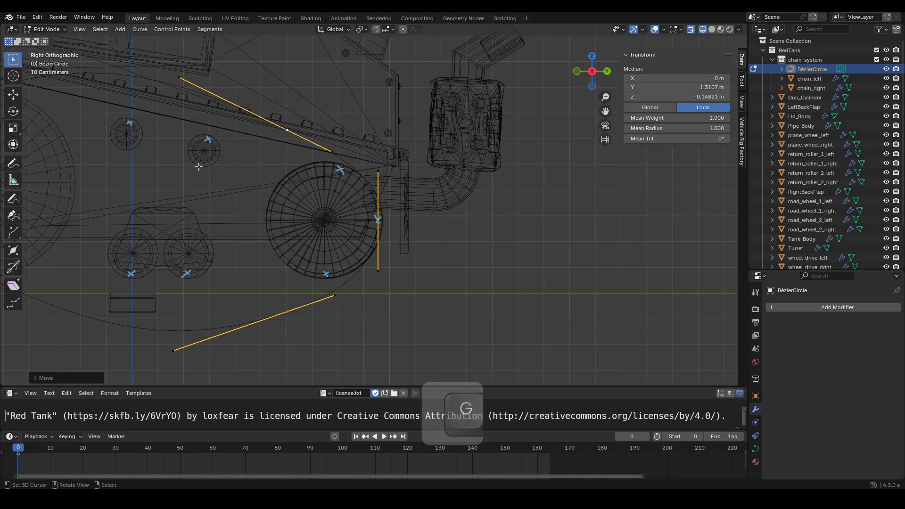
middle_click_drag(183, 168, 286, 206, "shift")
middle_click_drag(99, 150, 261, 169, "shift")
left_click(248, 146)
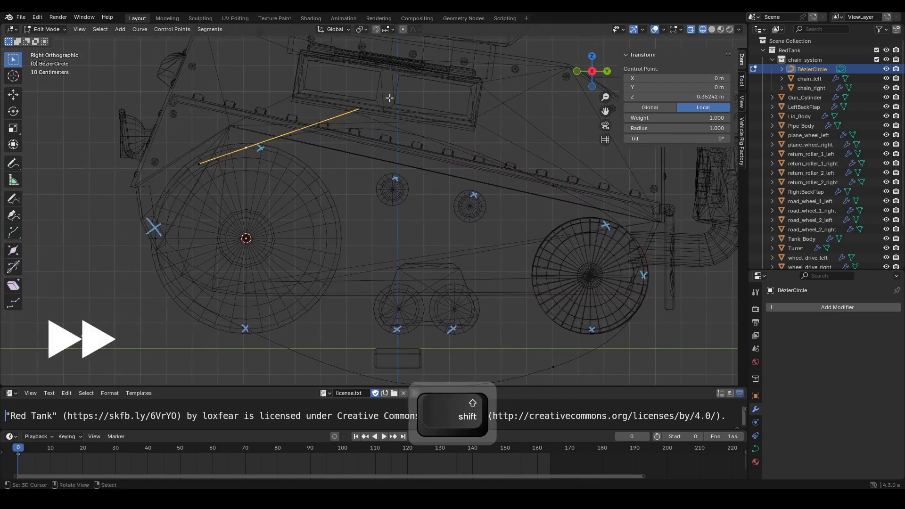
key("r")
key("g")
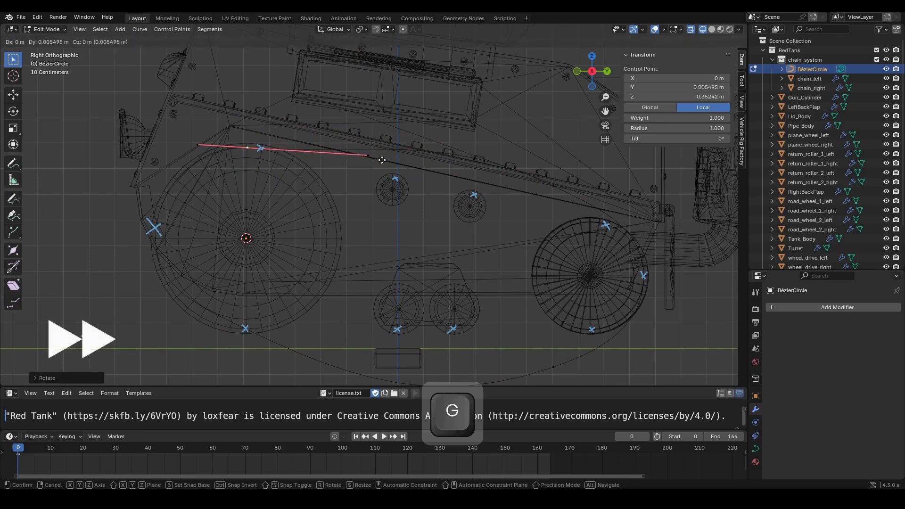
left_click(397, 163)
key("r")
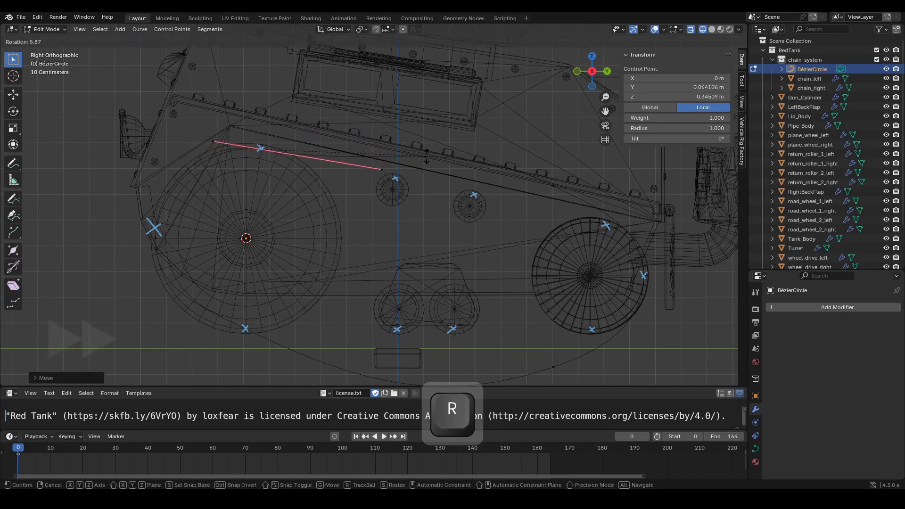
left_click(426, 163)
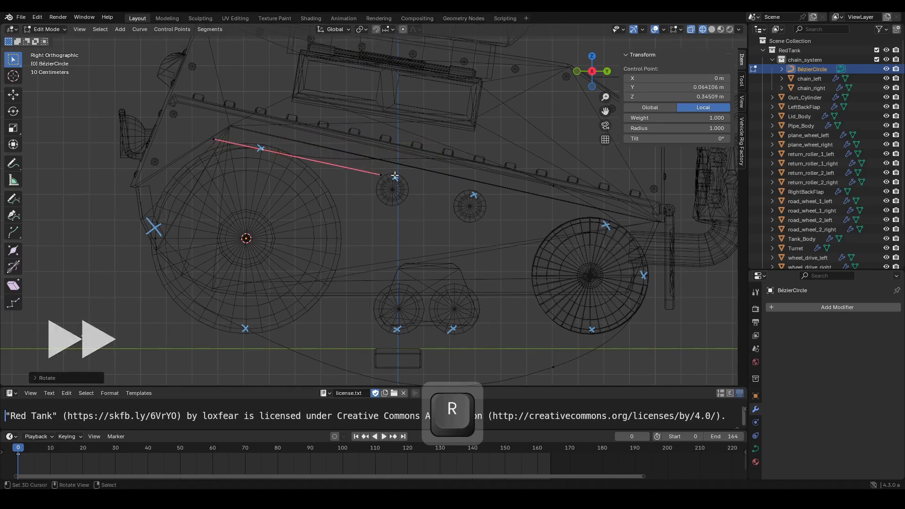
Lengthen the forward handle of the control point atop the front wheel and fine-tune the point's rotation.
right_click(216, 139)
key("g")
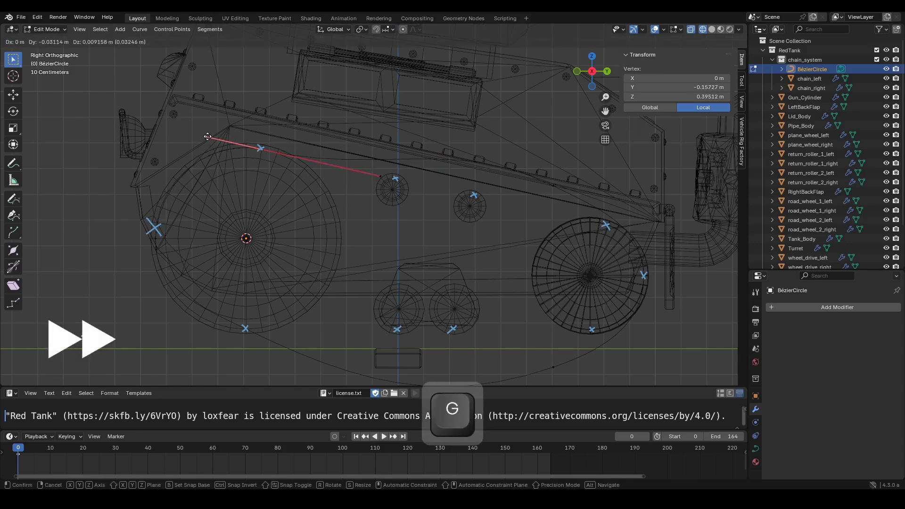
left_click(208, 137)
middle_click_drag(272, 152, 340, 206, "shift")
scroll(339, 206, "up", 3)
left_click(316, 208)
key("r")
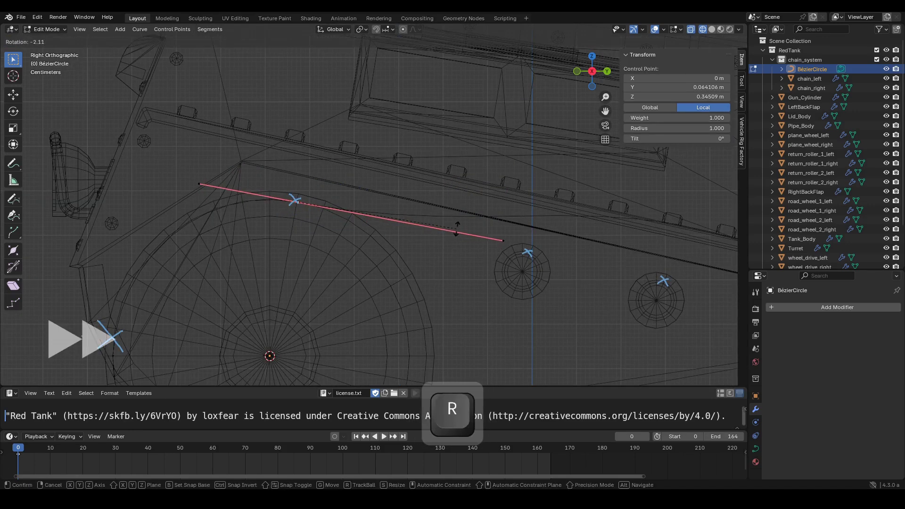
left_click(456, 228)
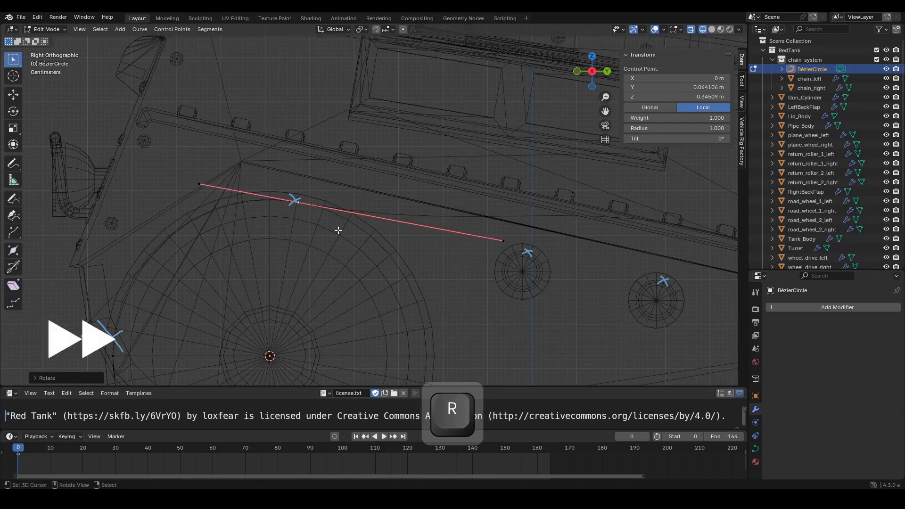
Move the upper handle of the control point at the front wheel's front edge slightly along the Z axis.
left_click(111, 330)
key("g")
key("z")
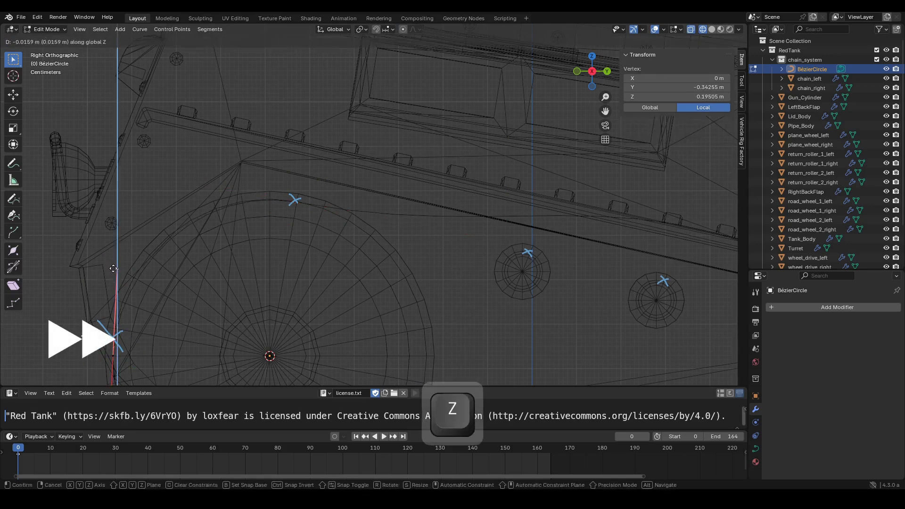
left_click(112, 255)
Nudge the control point atop the front wheel slightly rearward and extend its forward handle a little further.
left_click(297, 202)
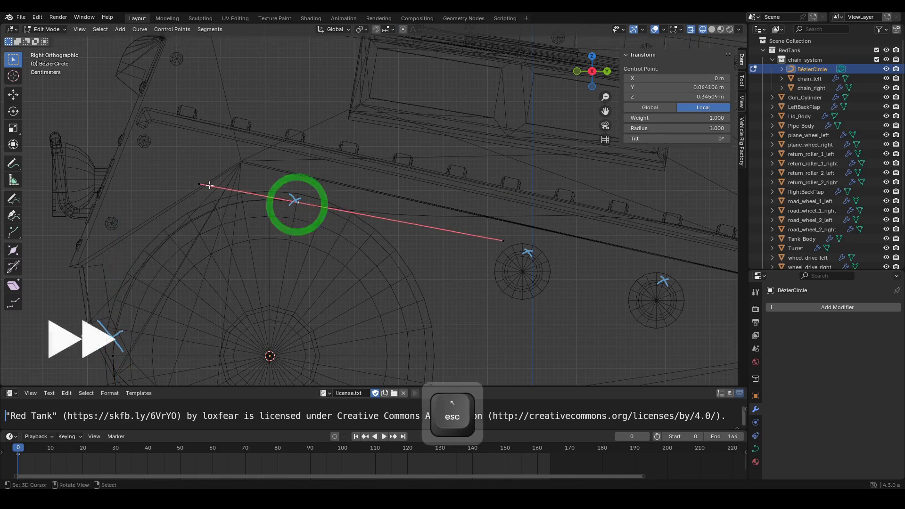
key("g")
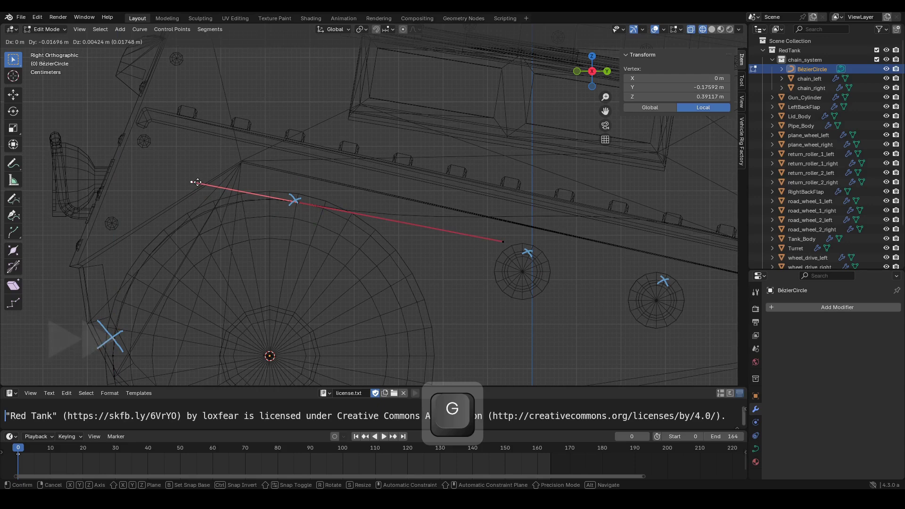
left_click(196, 182)
left_click(304, 203)
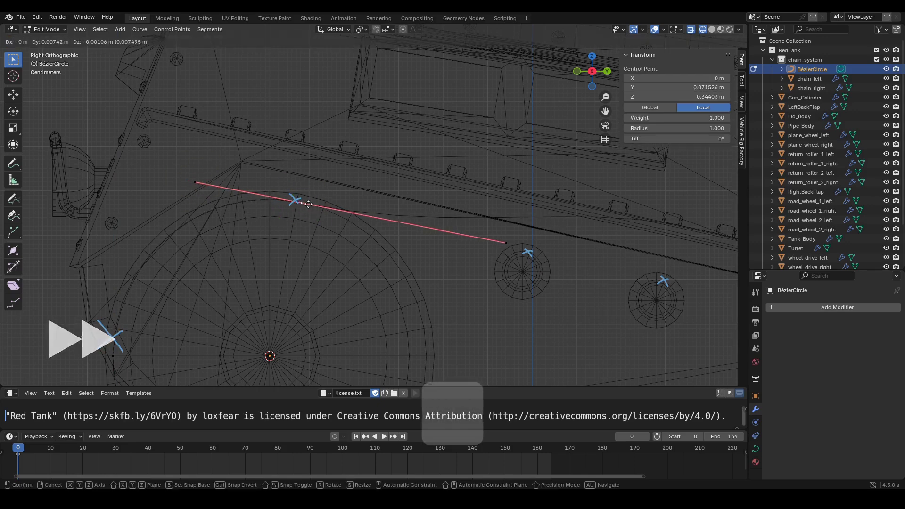
left_click(187, 178)
key("g")
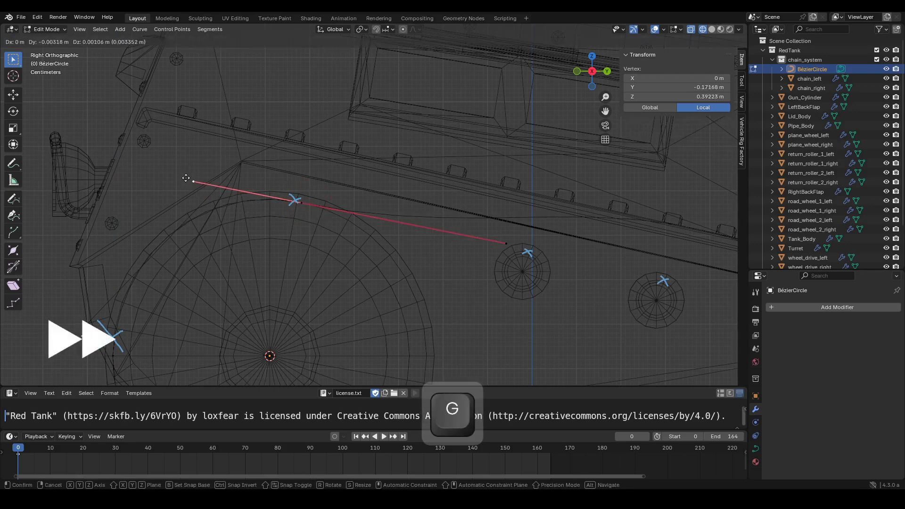
left_click(186, 178)
Move the extruded top control point to the mark atop the rear wheel and rotate it about -21° along the return rollers' slope.
middle_click_drag(186, 176, 399, 204, "shift")
left_click(407, 197)
key("g")
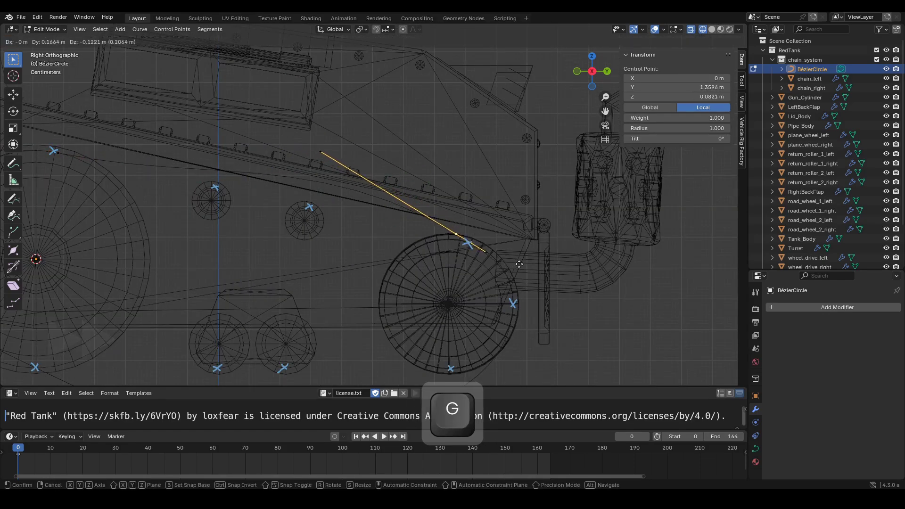
scroll(472, 207, "up", 4)
left_click(488, 203)
key("g")
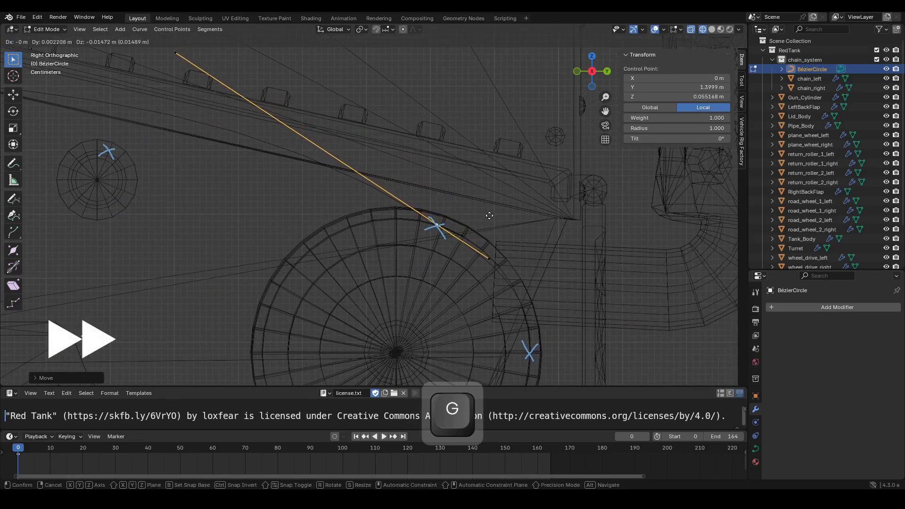
key("r")
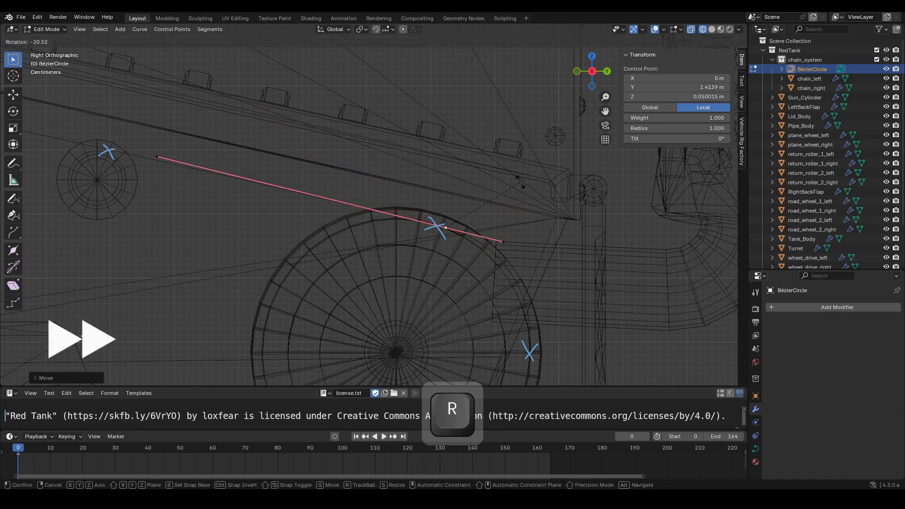
key("shift")
left_click(503, 163)
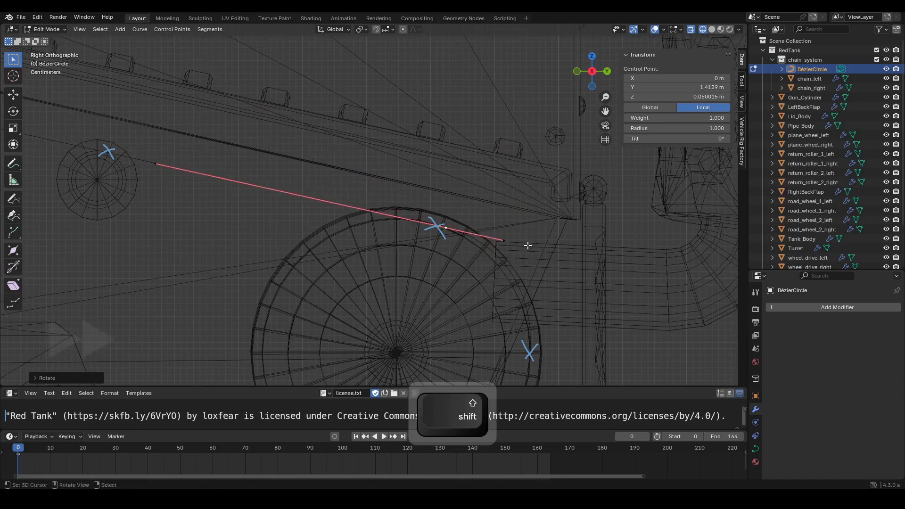
Nudge the rear wheel's top control point up and forward on its mark, and fine-tune its handle rotation.
key("g")
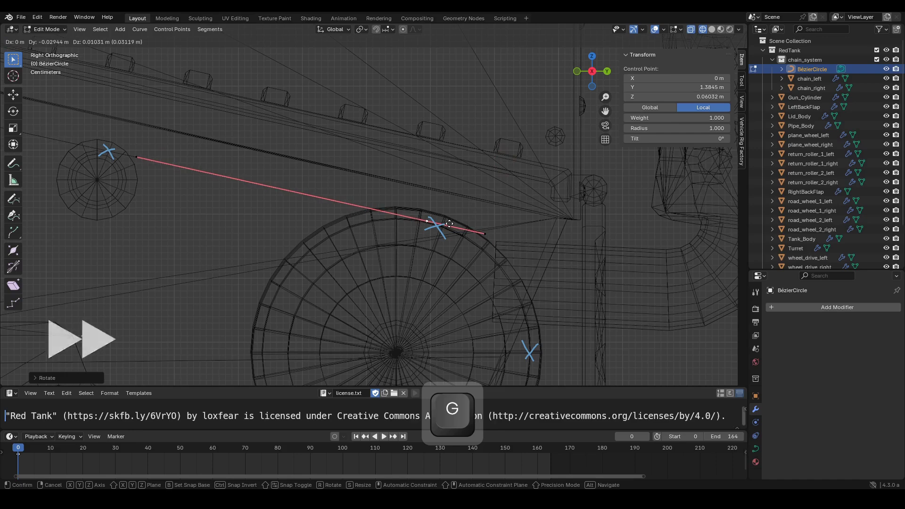
left_click(449, 222)
right_click(489, 233)
right_click(430, 223)
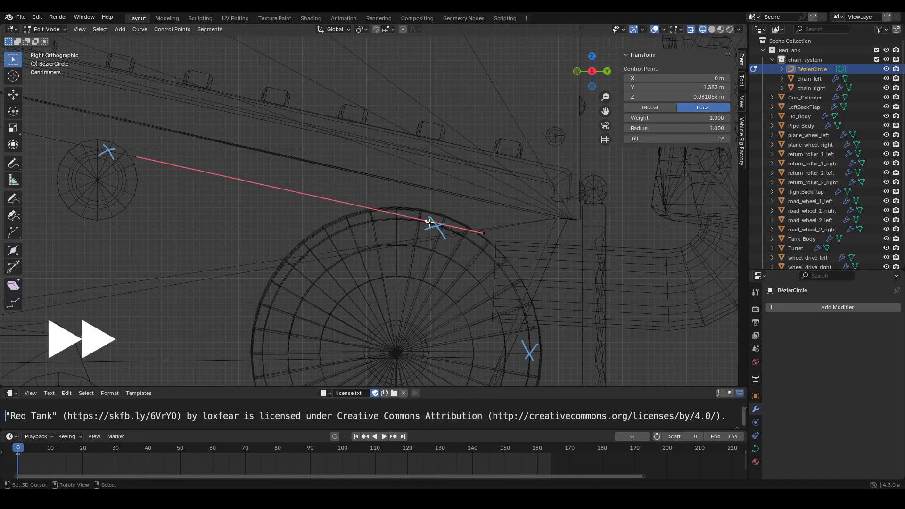
key("r")
left_click(493, 213)
scroll(492, 213, "down", 3)
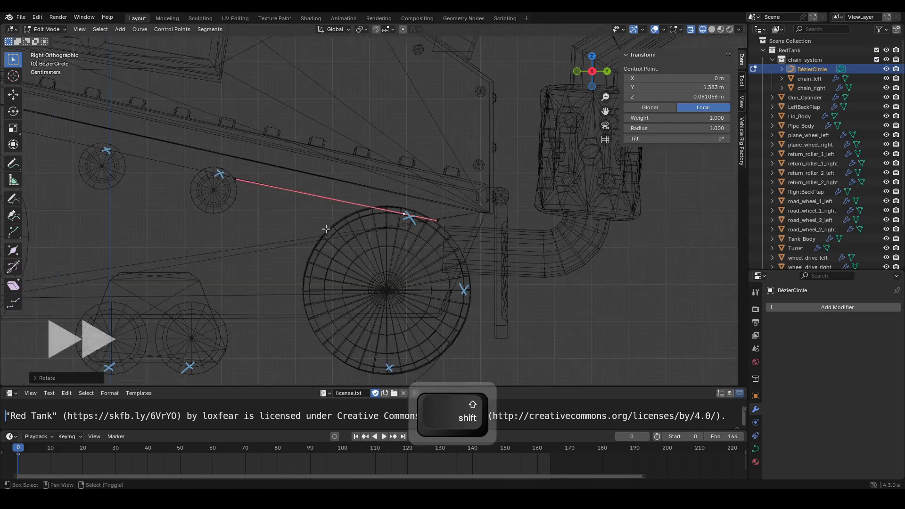
Rotate the front wheel's top control point very slightly to line its handle up with the rear wheel's top handle.
middle_click_drag(324, 228, 415, 250, "shift")
left_click(160, 173, "shift")
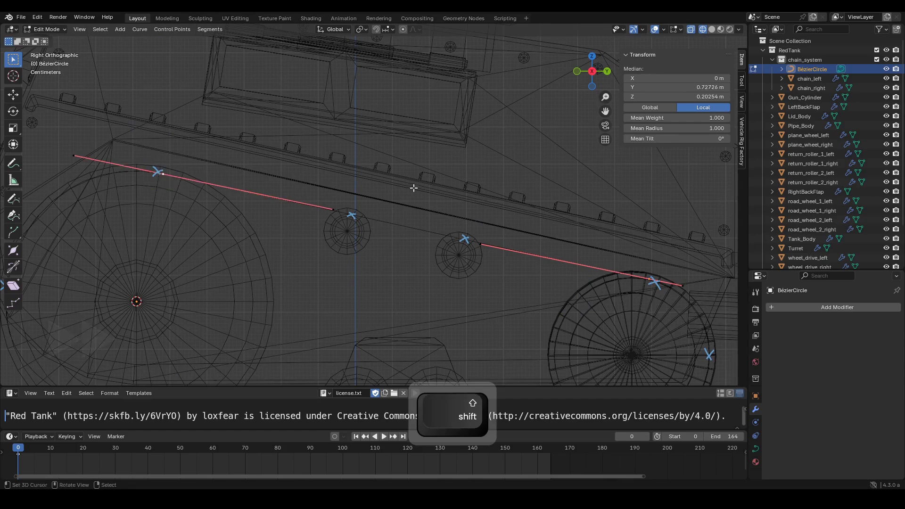
left_click(160, 173)
key("r")
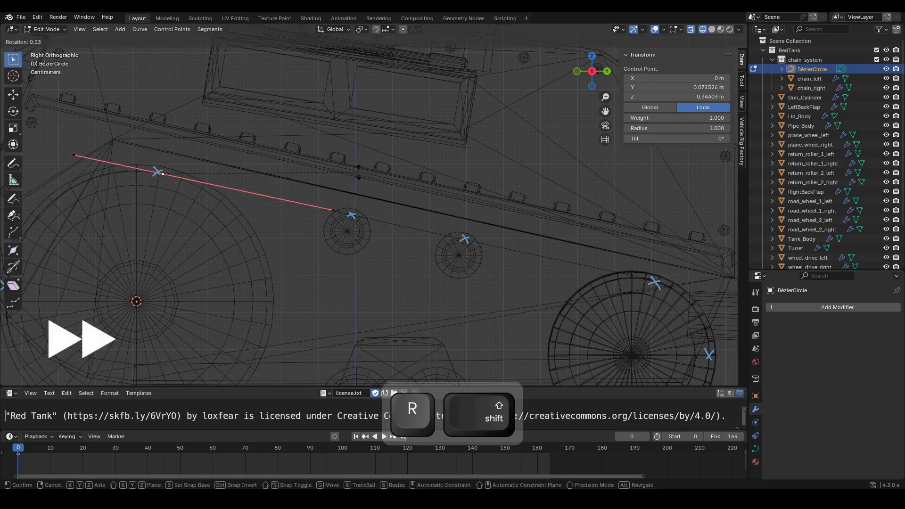
left_click(358, 175)
Move the extruded bottom control point up and rearward to the cross beneath the rear wheel.
scroll(415, 186, "down", 5)
middle_click_drag(488, 241, 495, 204, "shift")
scroll(499, 249, "up", 3)
left_click(521, 344)
middle_click_drag(551, 302, 431, 214, "shift")
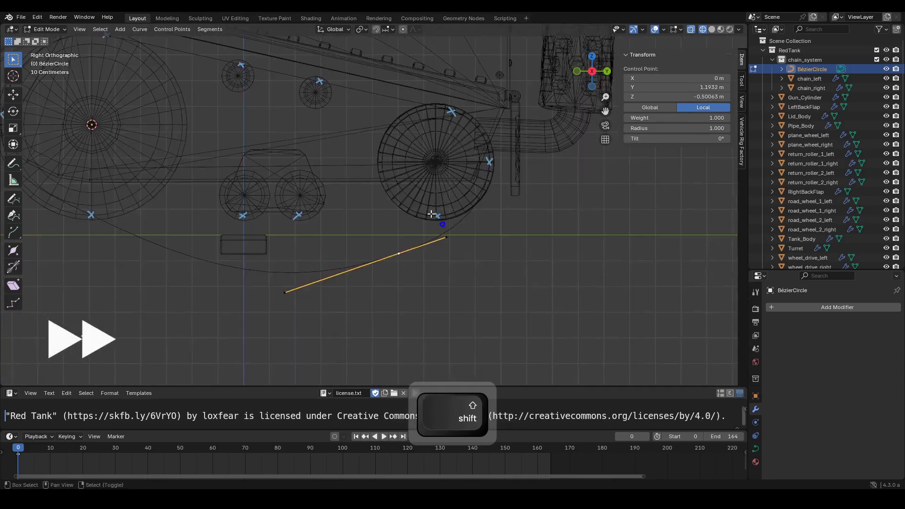
scroll(431, 215, "up", 3)
middle_click_drag(524, 215, 403, 285, "shift")
key("g")
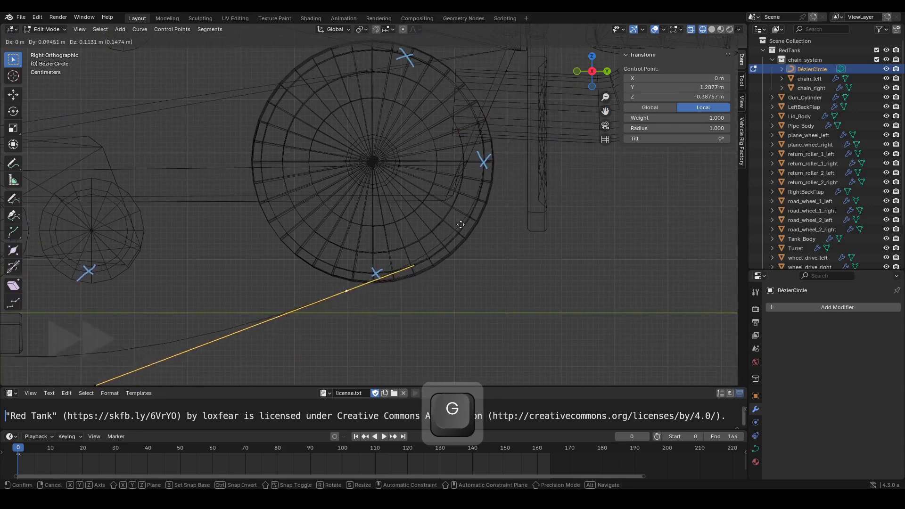
left_click(482, 208)
Rotate the rear wheel's bottom control point until its handles are horizontal, and nudge it onto the cross.
key("r")
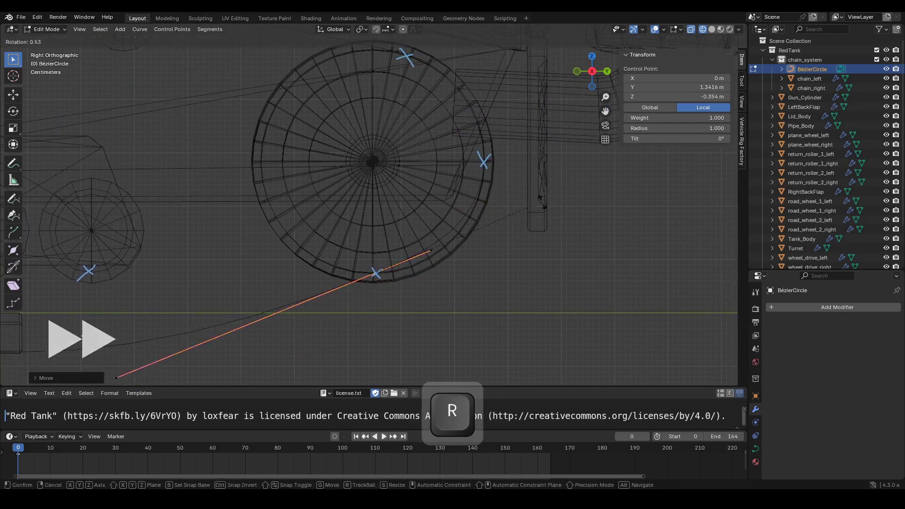
key("shift")
left_click(536, 270)
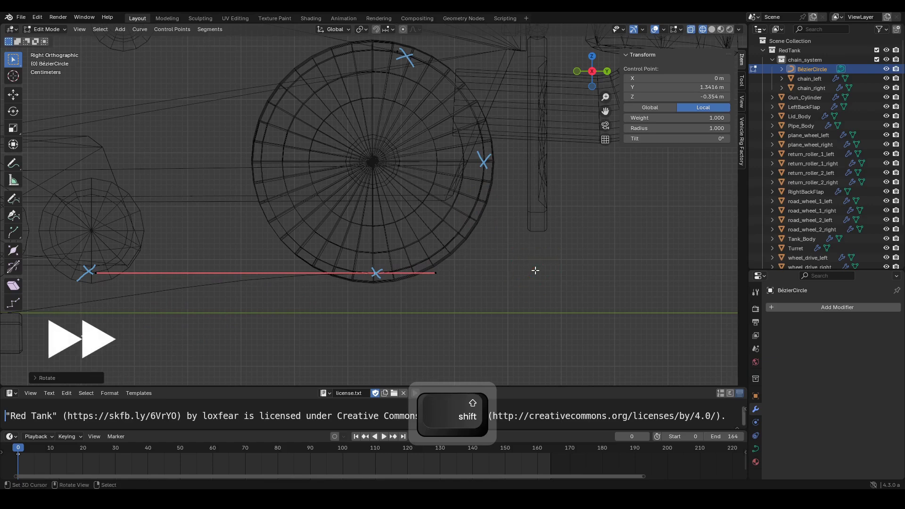
key("g")
key("shift")
left_click(459, 272)
scroll(460, 272, "down", 1)
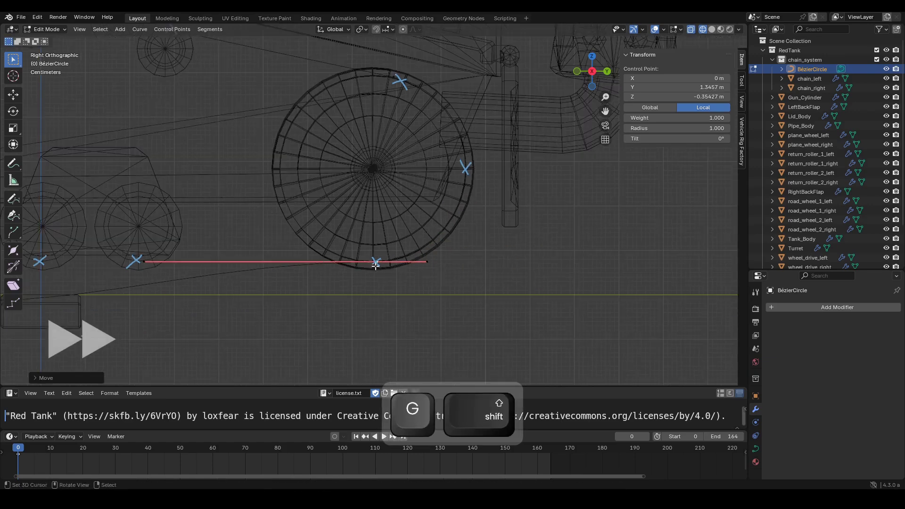
Rotate the front wheel's bottom control point until its handles are horizontal, and nudge it onto its cross.
middle_click_drag(149, 238, 543, 246, "shift")
left_click(190, 278)
middle_click_drag(233, 286, 284, 290, "shift")
key("r")
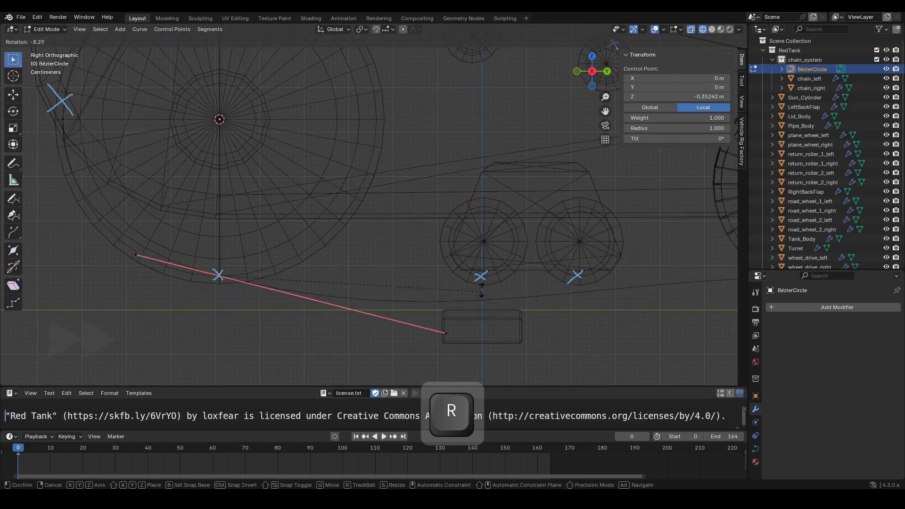
left_click(479, 222)
middle_click_drag(479, 222, 541, 256, "shift")
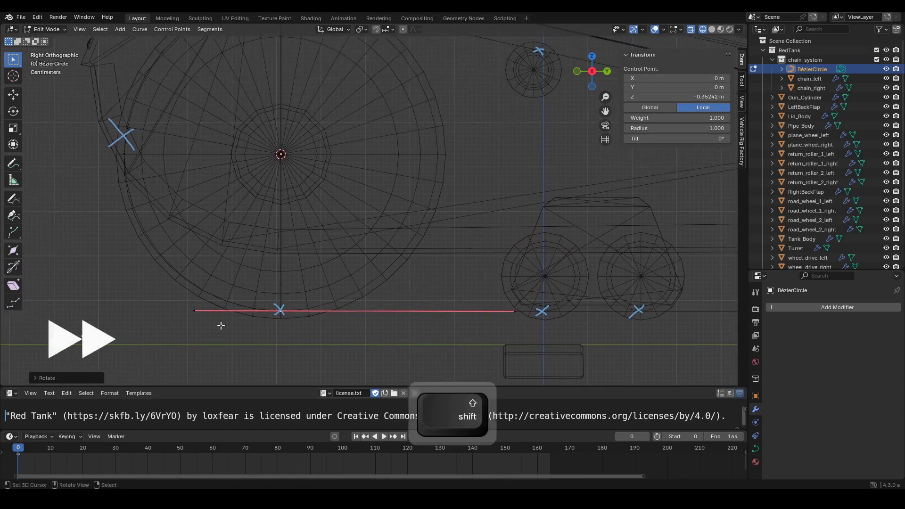
key("g")
left_click(280, 313)
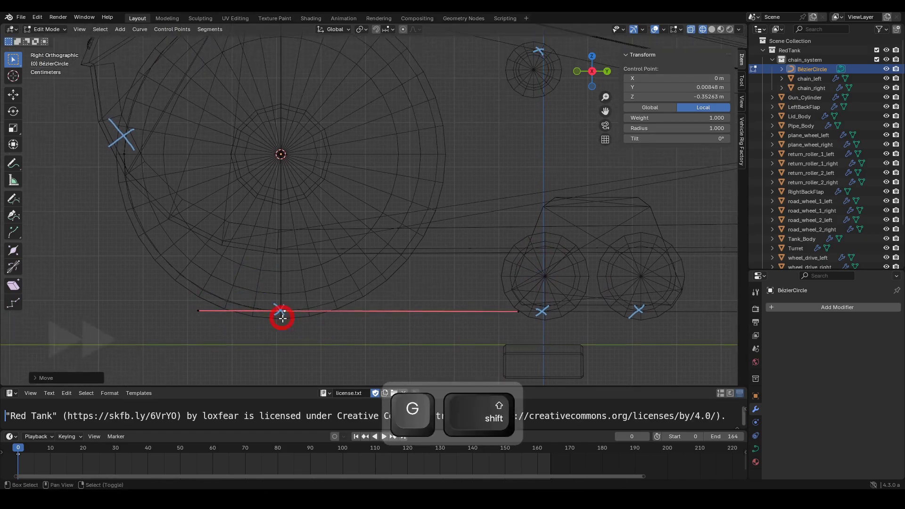
Examine the curve's fit around the front wheel in solid shading from a perspective view.
scroll(298, 303, "down", 5)
key("a")
middle_click_drag(297, 303, 381, 285)
key("z")
scroll(377, 284, "up", 6)
left_click(363, 282)
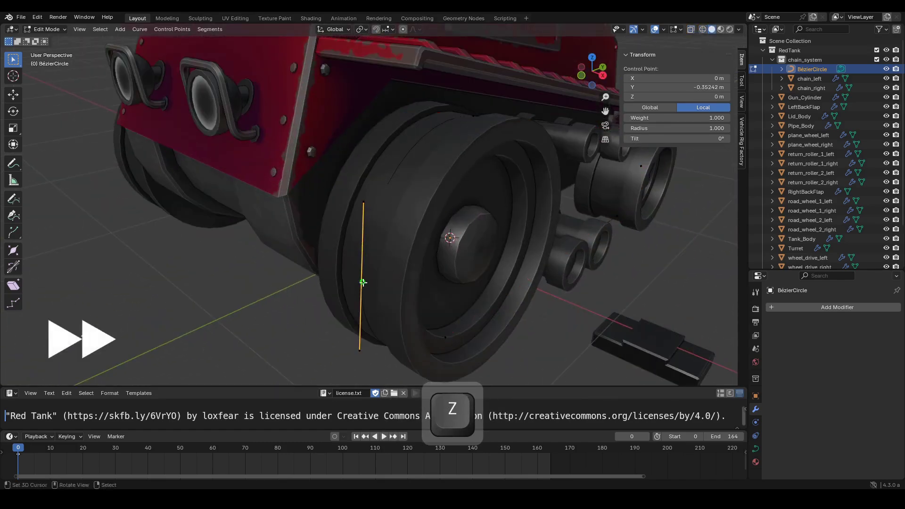
Select the control points atop the front and rear wheels in the right side view and subdivide the segment between them.
left_click(470, 116)
mouse_move(489, 163)
middle_mouse_down()
mouse_move(501, 168)
mouse_move(408, 166)
mouse_move(398, 137)
mouse_move(447, 218)
mouse_move(491, 171)
middle_mouse_up()
key("KP_3")
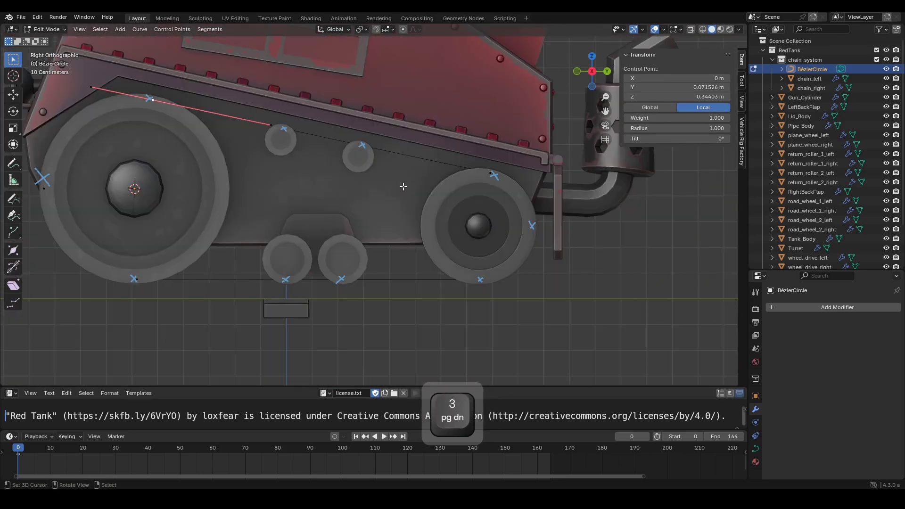
middle_click_drag(320, 164, 379, 202, "shift")
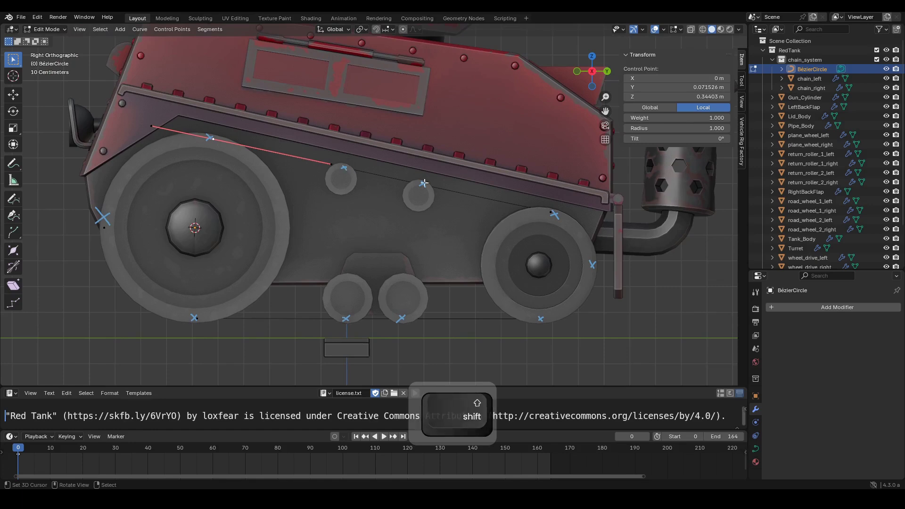
left_click(554, 214, "shift")
middle_click_drag(499, 205, 517, 253, "shift")
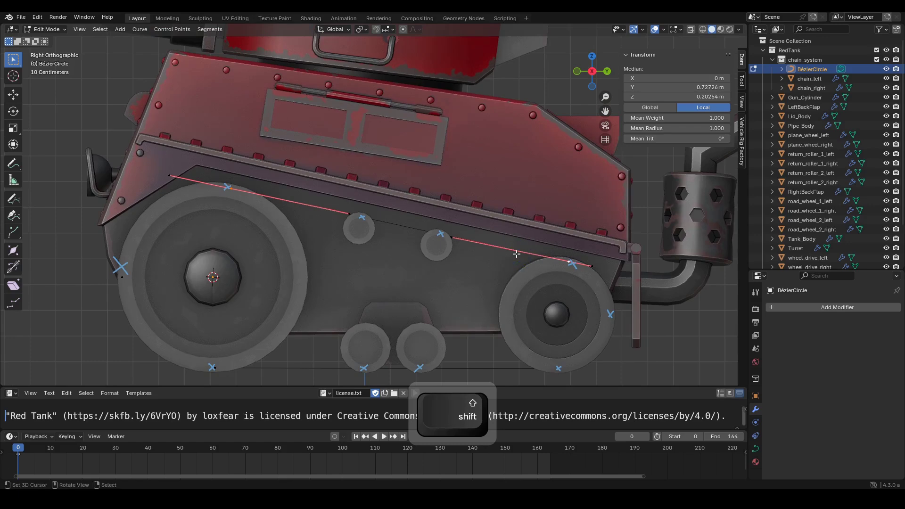
key("w")
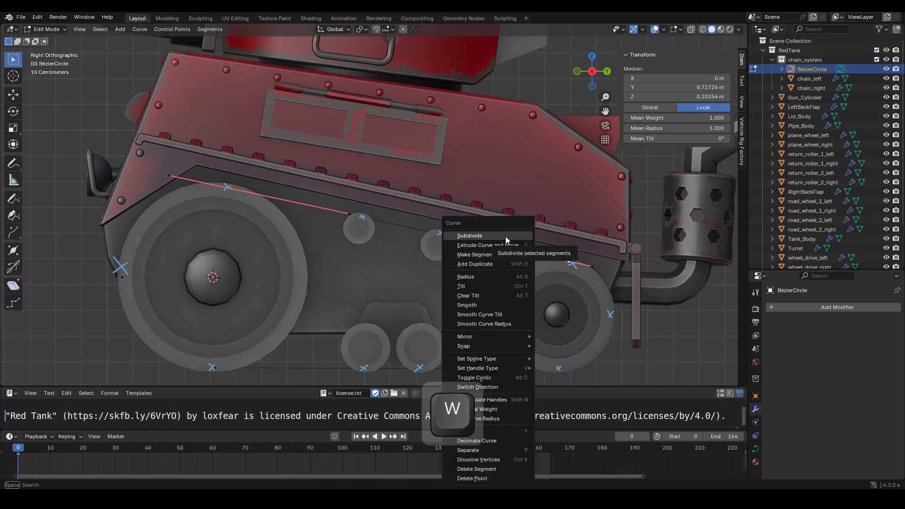
left_click(505, 237)
scroll(394, 233, "up", 2)
middle_click_drag(396, 232, 436, 245, "shift")
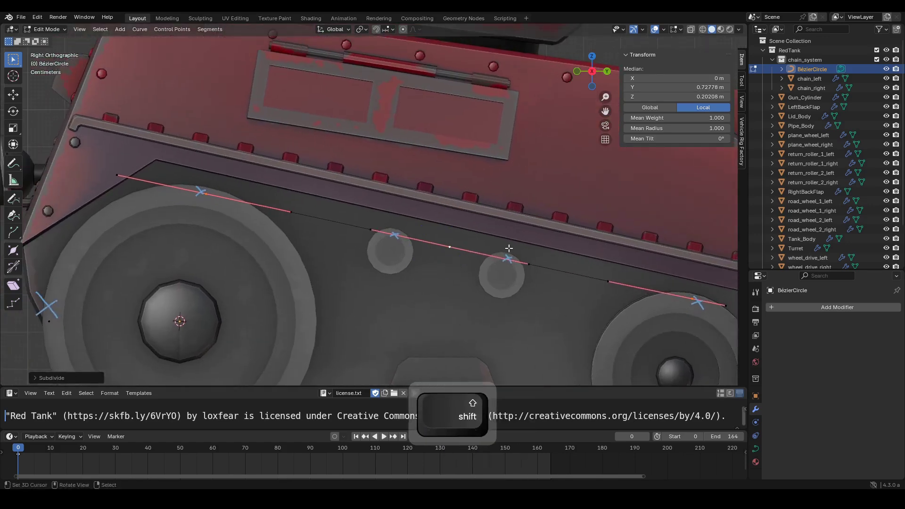
In wireframe shading, move the new middle control point onto the first return roller's mark and scale its handles down.
key("g")
key("Escape")
left_click(448, 248)
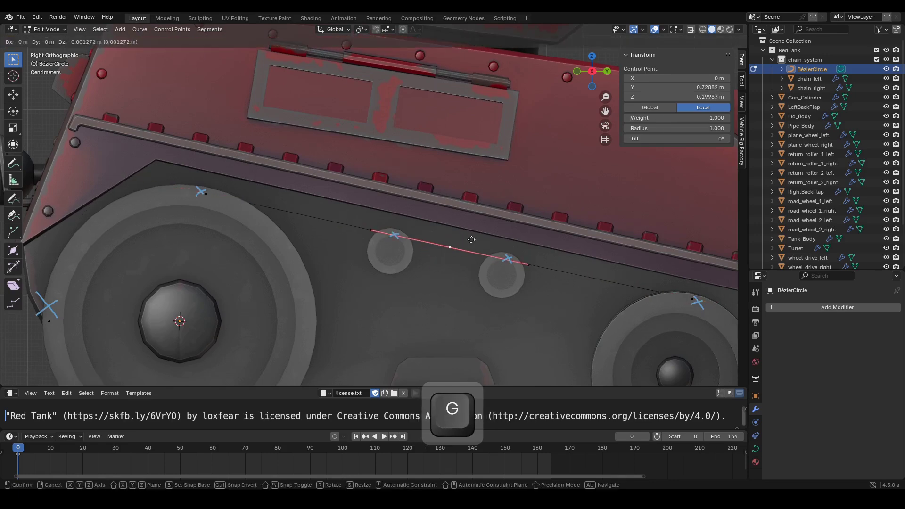
key("z")
scroll(500, 250, "up", 2)
key("g")
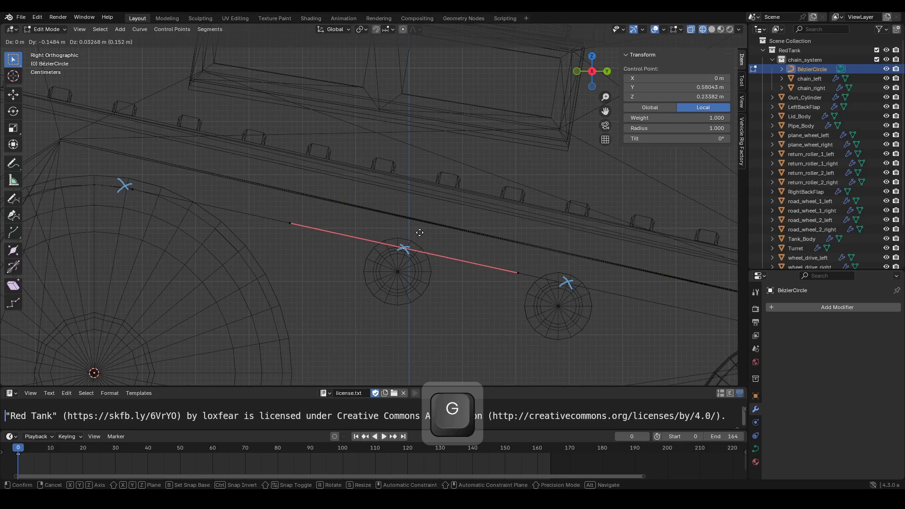
left_click(419, 232)
key("s")
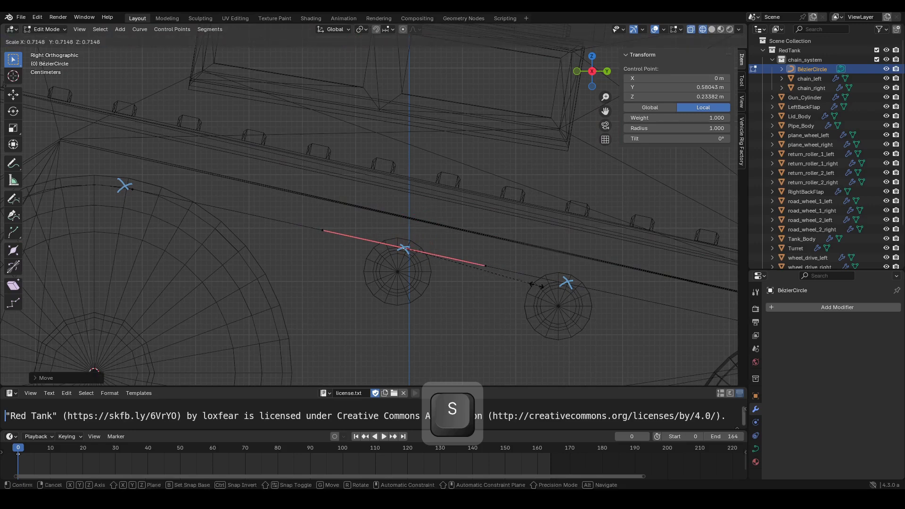
left_click(526, 285)
scroll(568, 286, "down", 3)
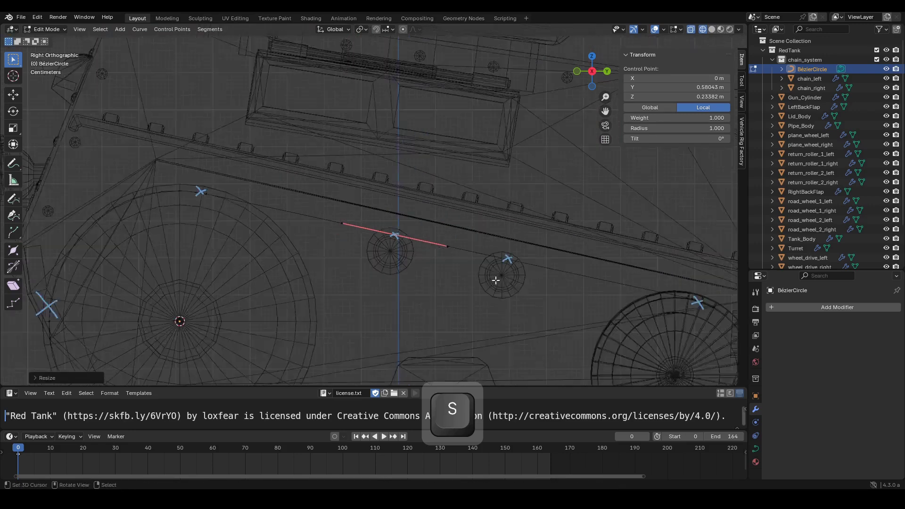
Add the rear wheel's top control point to the selection and subdivide the segment between it and the first return roller.
middle_click_drag(552, 286, 527, 282, "shift")
right_click(617, 283, "shift")
key("w")
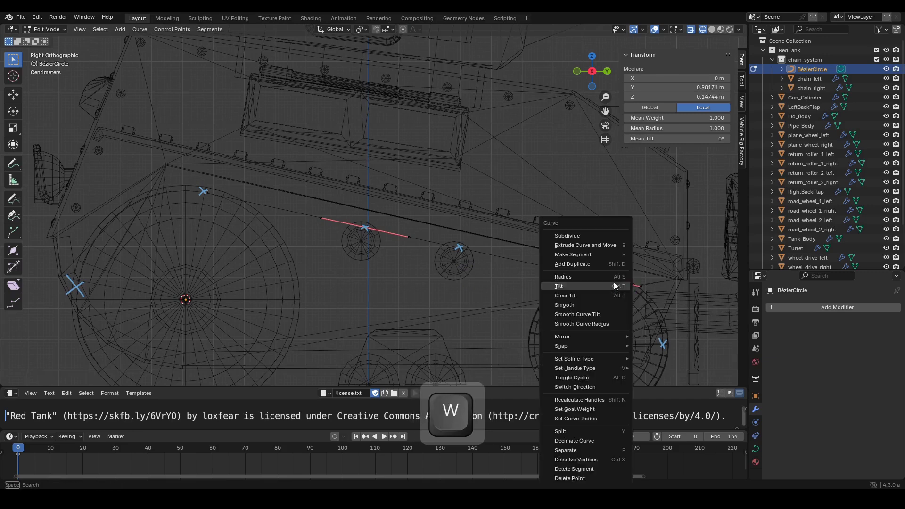
left_click(572, 236)
Move the new control point onto the second return roller's cross and scale its handles down slightly.
left_click(476, 253)
key("g")
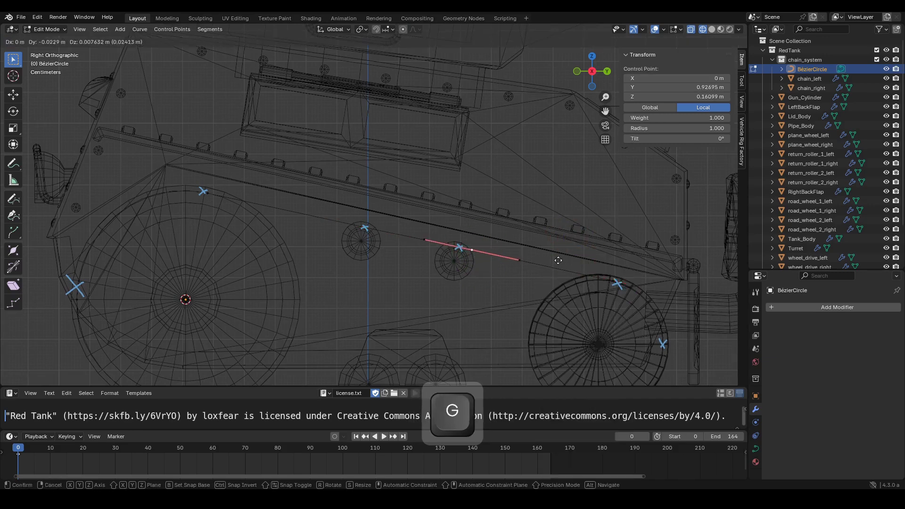
left_click(548, 254, "shift")
key("s")
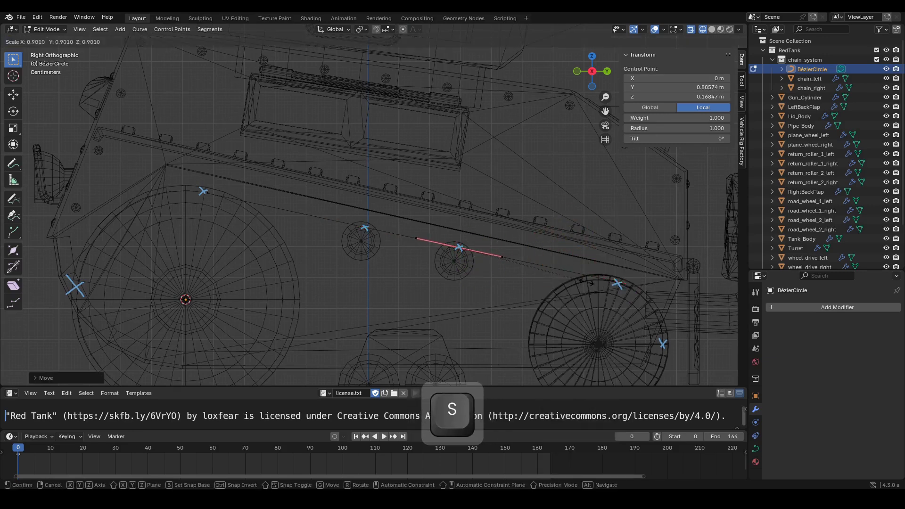
left_click(385, 239)
Show all curve handles, and extend the rear wheel's top handle along the curve toward the second return roller.
key("a")
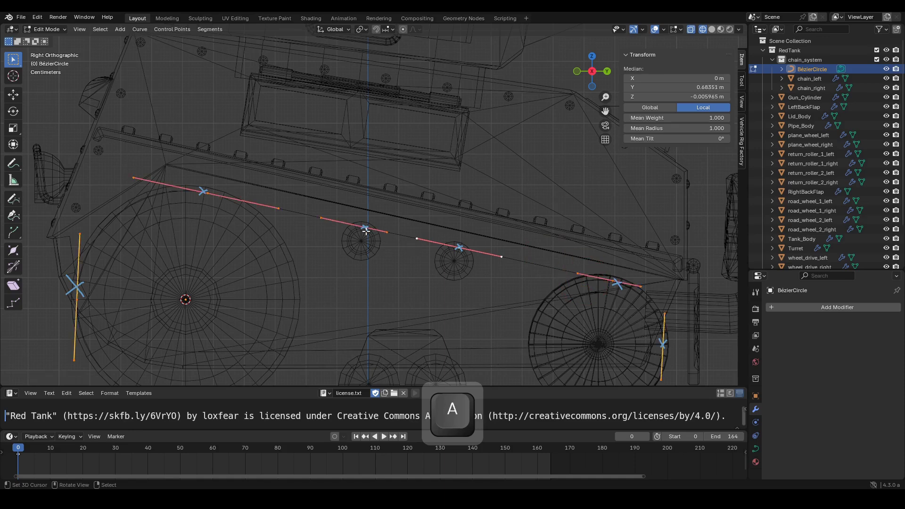
left_click(583, 274)
scroll(515, 277, "up", 3)
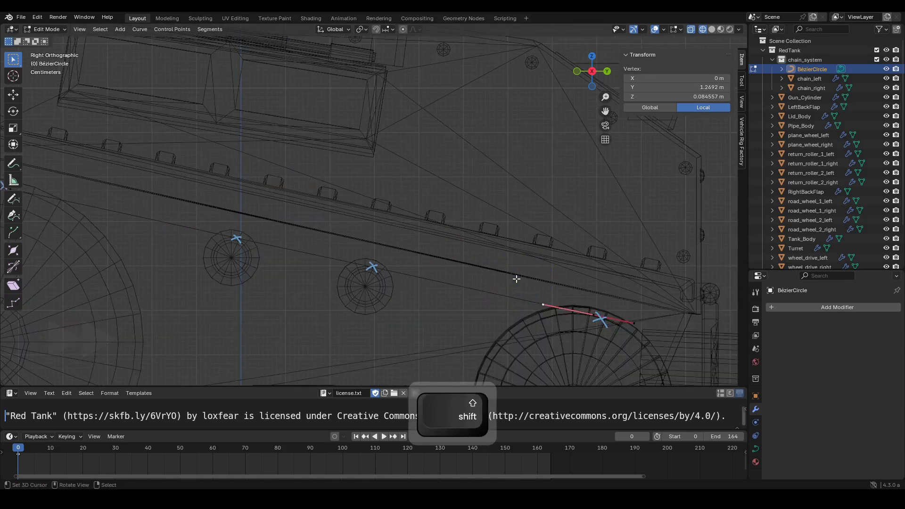
key("g")
left_click(263, 216)
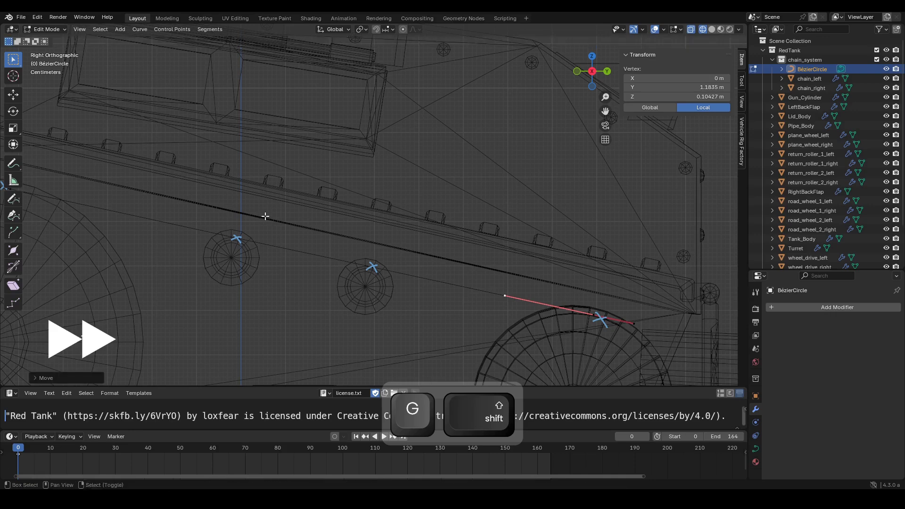
Lengthen the first return roller's handle that faces the second return roller.
left_click(363, 264)
key("g")
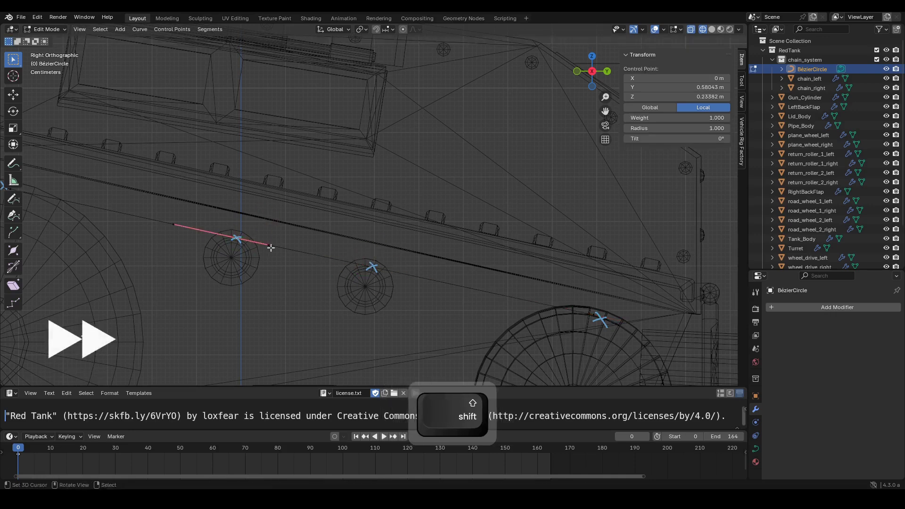
right_click(185, 201)
left_click(374, 268)
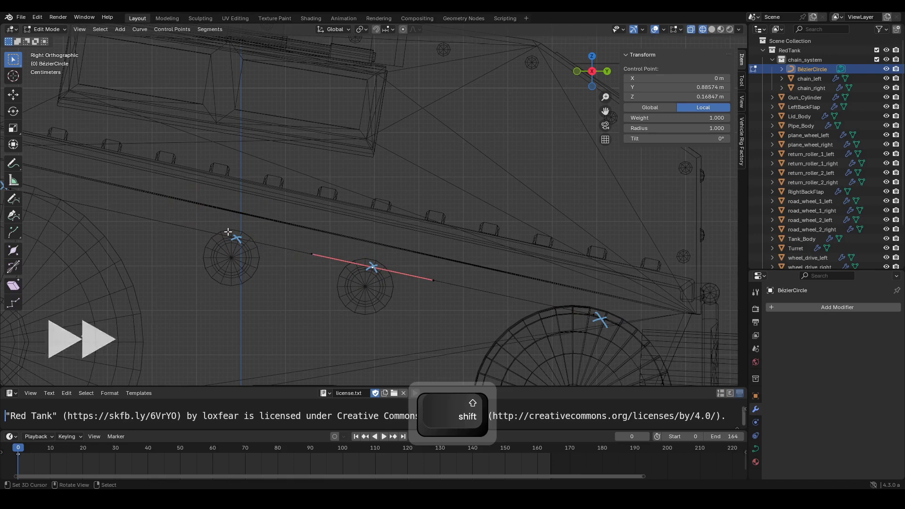
scroll(247, 242, "down", 2)
key("g")
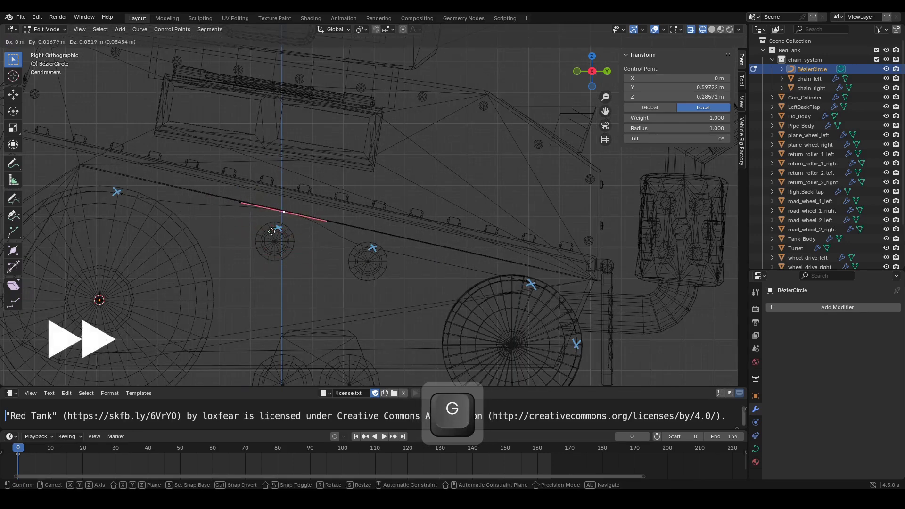
key("Escape")
left_click(372, 246)
key("g")
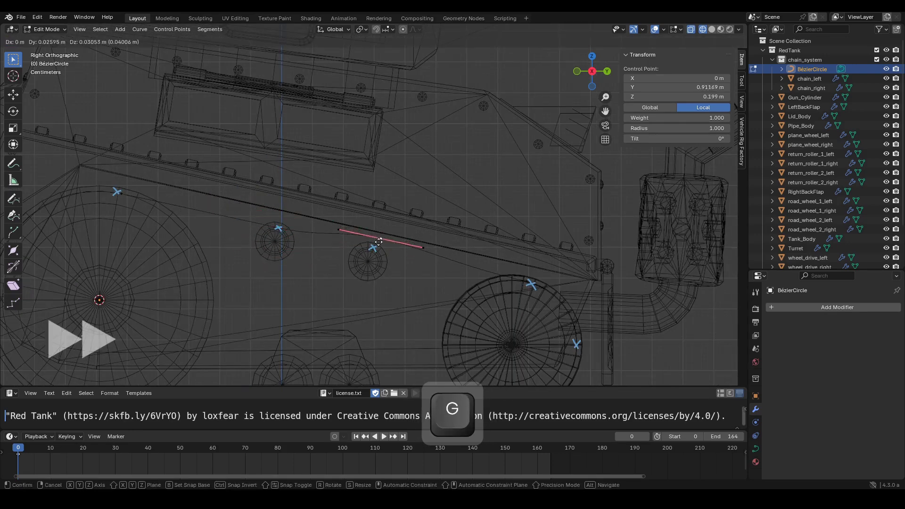
key("Escape")
key("g")
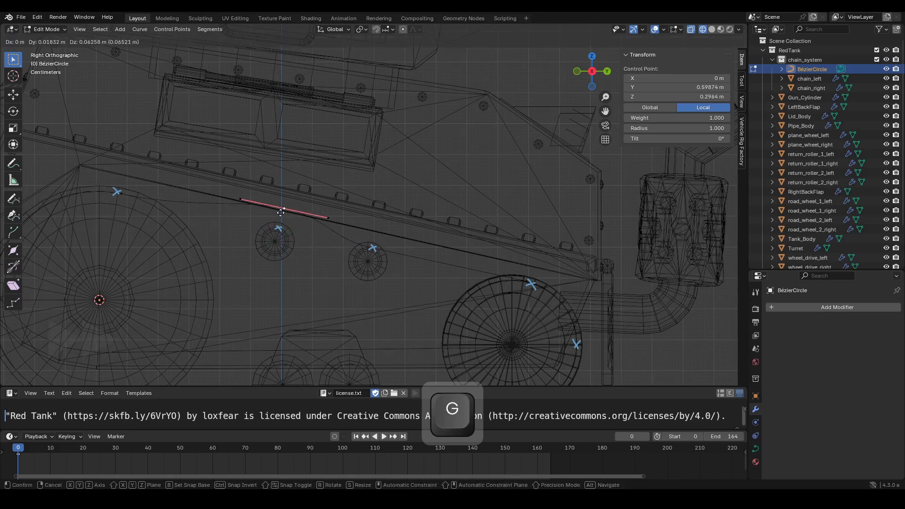
key("Escape")
left_click(371, 243)
key("g")
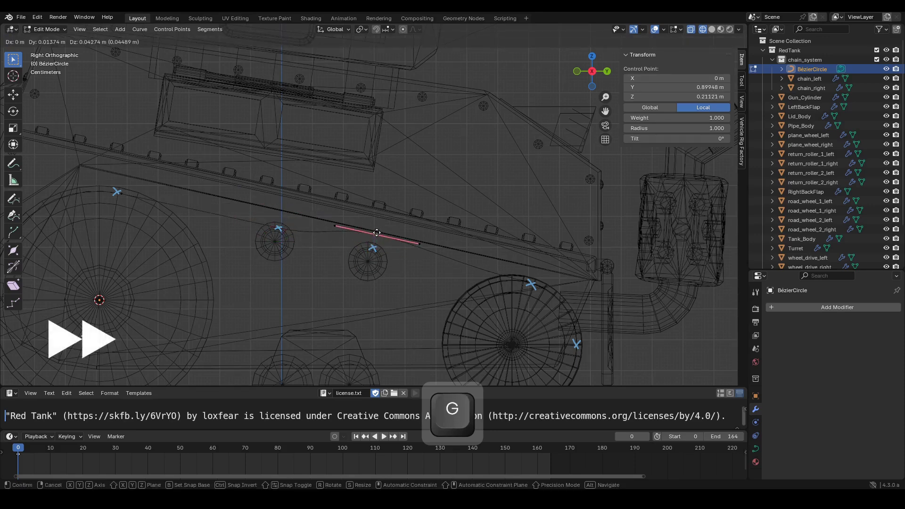
key("Escape")
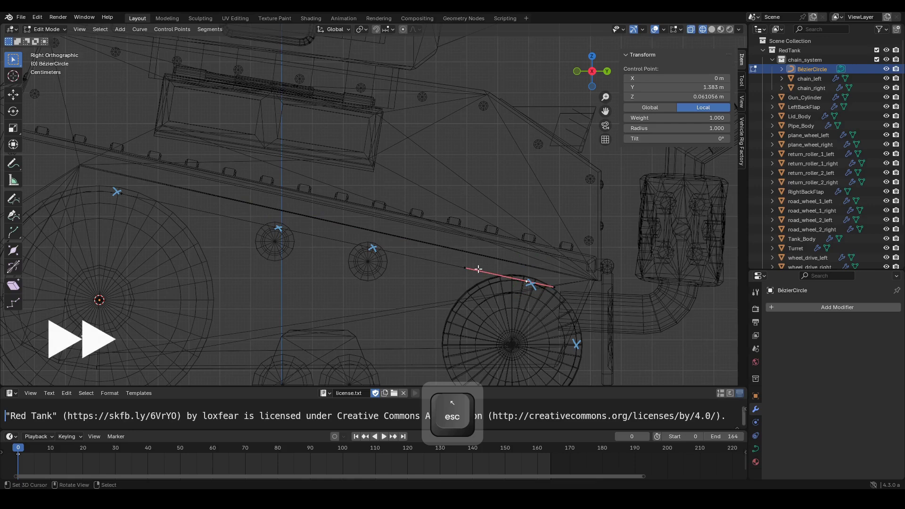
Extend the rear wheel's top handle slightly further toward the second return roller.
right_click(468, 268)
key("g")
left_click(386, 252, "shift")
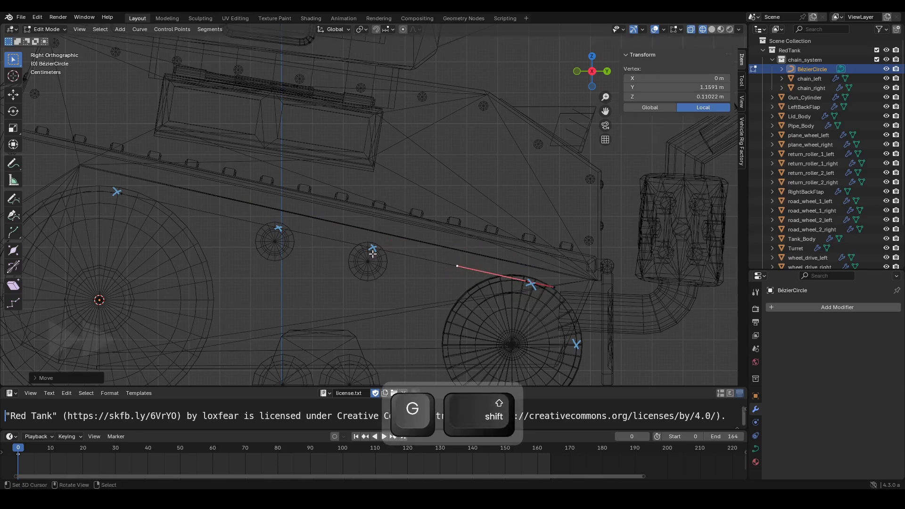
left_click(372, 254)
key("g")
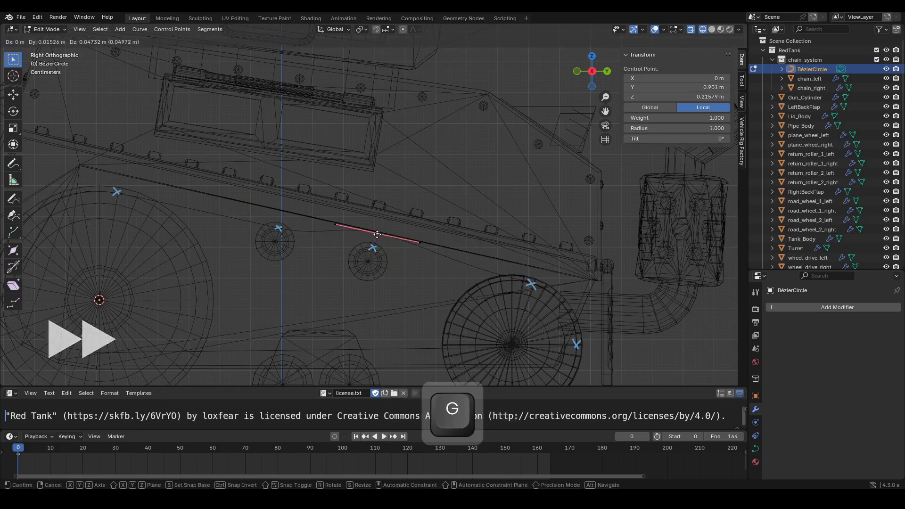
right_click(377, 235)
Select the bottom control points of the front and rear wheels and subdivide the segment between them.
scroll(386, 292, "down", 2)
middle_click_drag(387, 300, 413, 245, "shift")
right_click(214, 296)
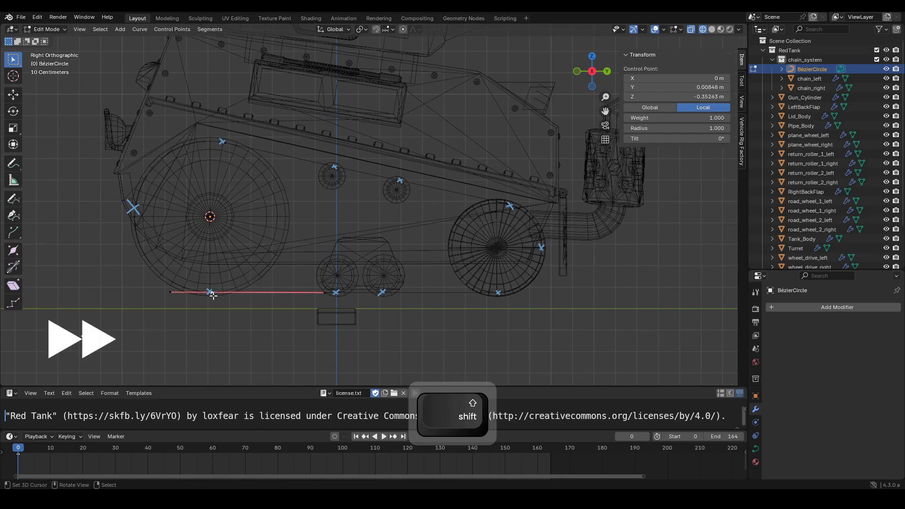
left_click(524, 293, "shift")
key("w")
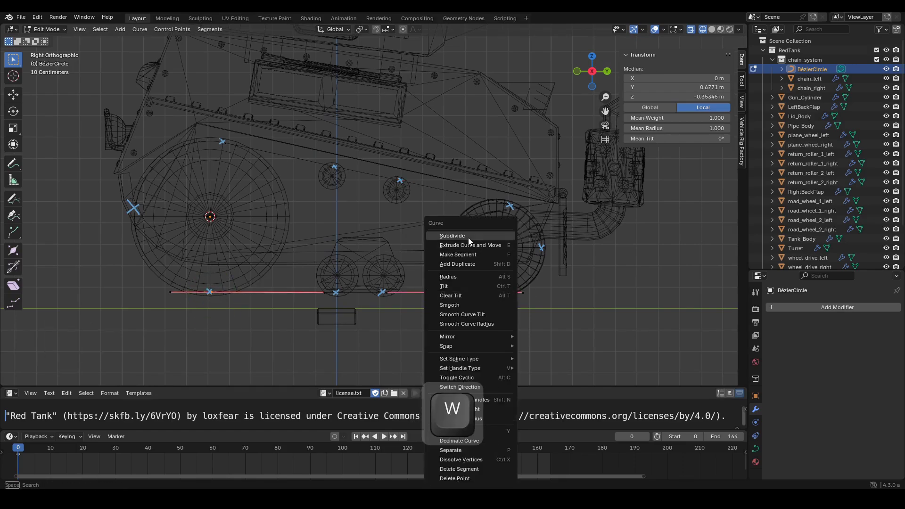
left_click(468, 237)
Move the new bottom control point onto the cross beneath the first road wheel.
scroll(469, 238, "up", 3)
middle_click_drag(471, 279, 483, 149, "shift")
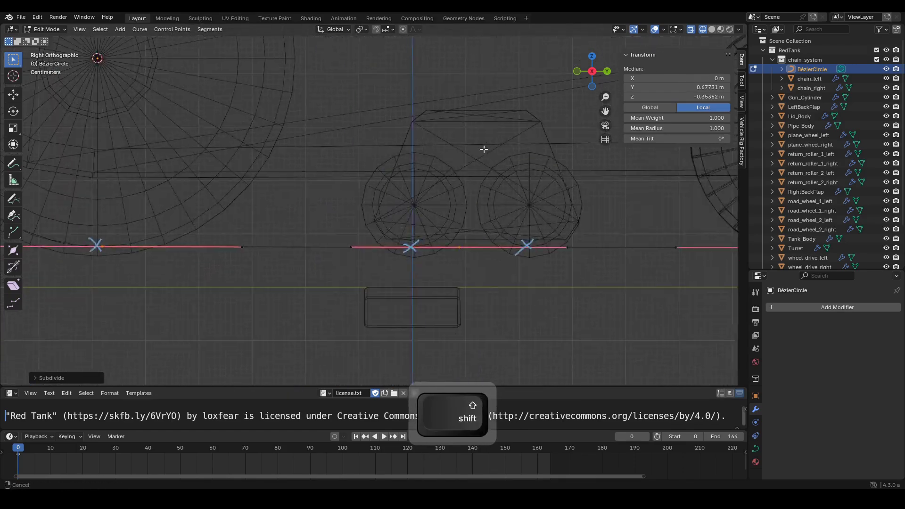
scroll(489, 158, "up", 3)
key("g")
key("Escape")
right_click(509, 272)
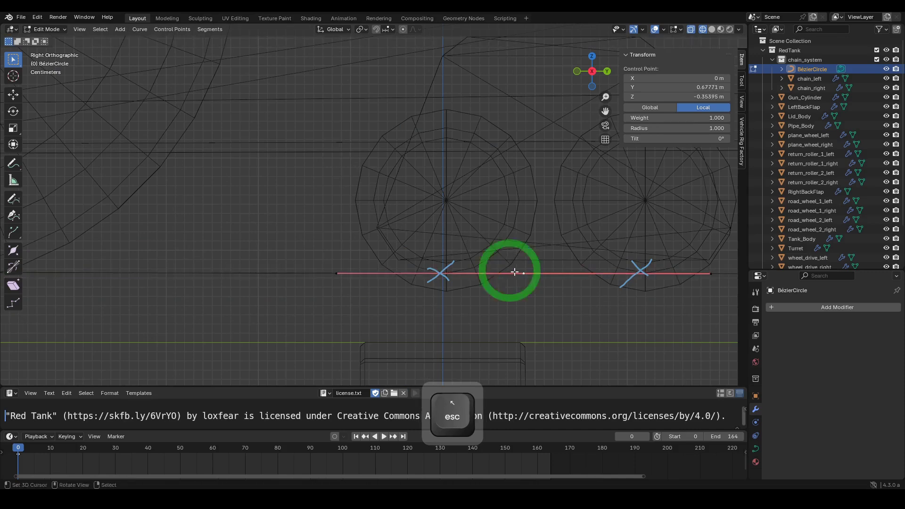
scroll(515, 272, "down", 2)
key("g")
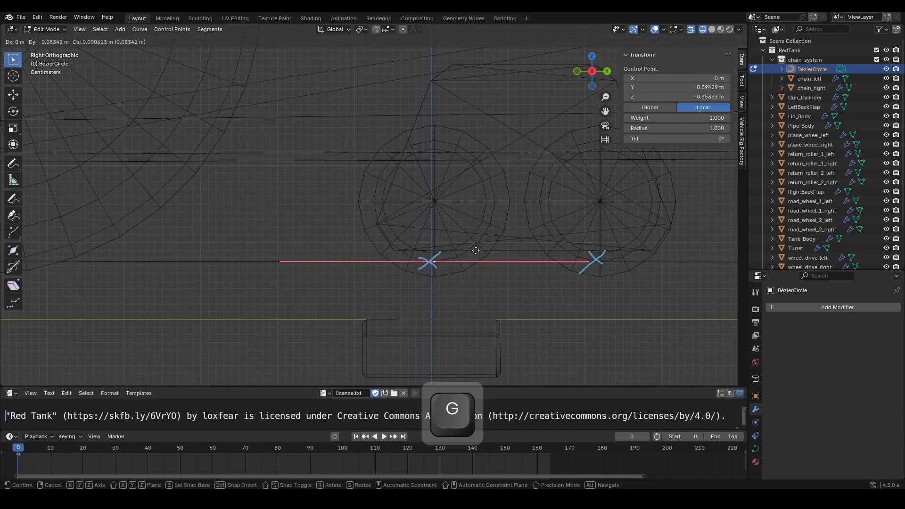
left_click(476, 251)
Add the rear wheel's bottom control point to the selection and subdivide the segment between it and the first road wheel.
scroll(541, 272, "down", 3)
middle_click_drag(560, 274, 426, 273, "shift")
right_click(608, 236, "shift")
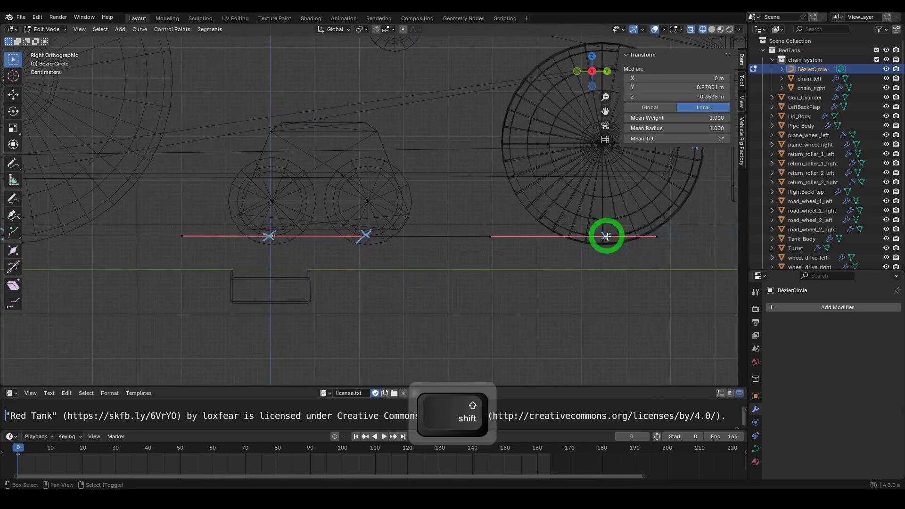
key("w")
left_click(607, 236)
Move the newly added control point onto the cross beneath the second road wheel.
right_click(436, 240)
scroll(440, 249, "up", 2)
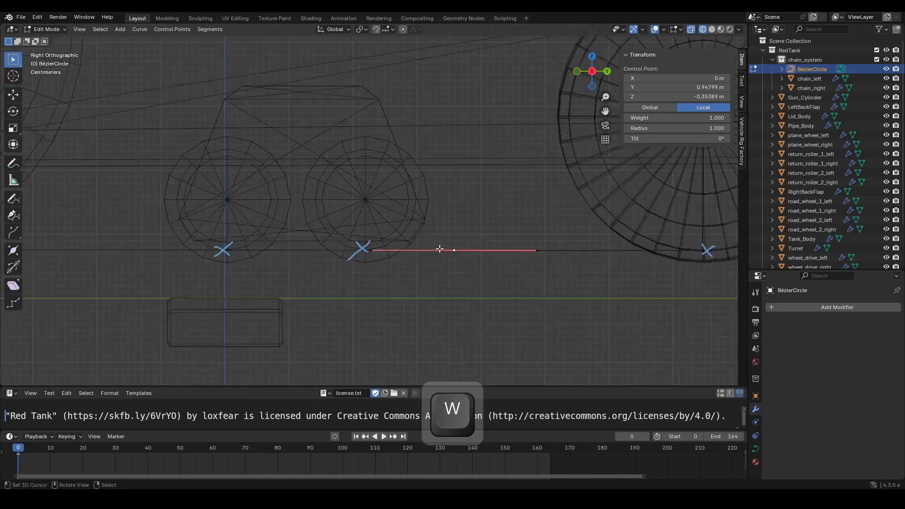
scroll(439, 249, "up", 1)
key("g")
key("shift")
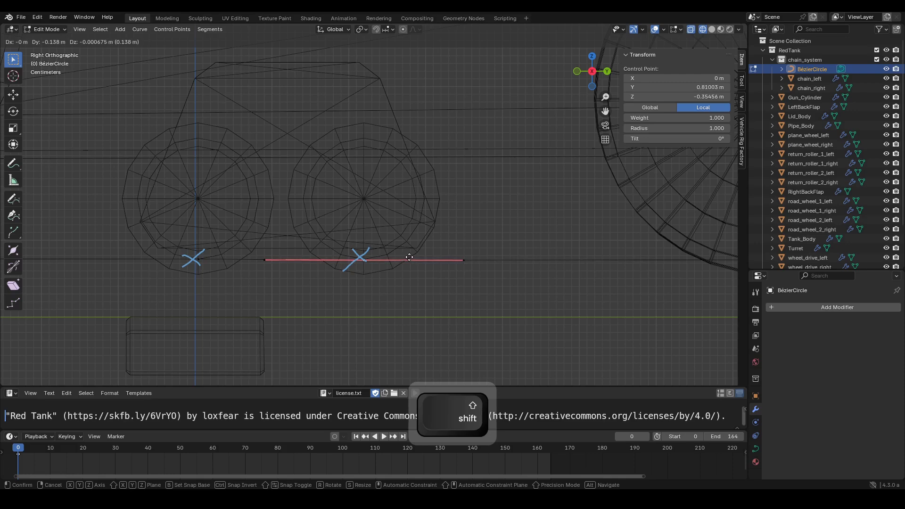
left_click(408, 257)
Along the Y axis, extend the first road wheel's handle toward the second road wheel and shorten its handle toward the front wheel.
right_click(197, 259)
middle_click_drag(301, 266, 441, 270, "shift")
scroll(429, 270, "up", 1)
key("g")
key("y")
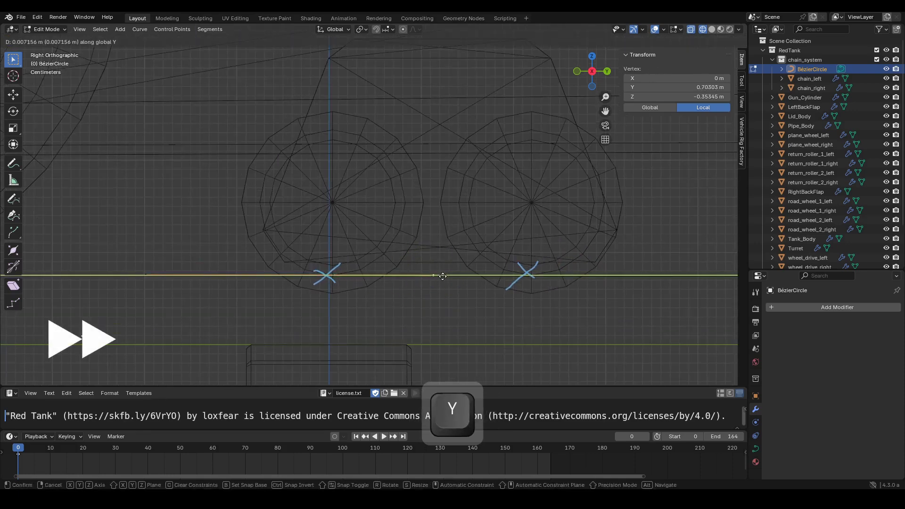
right_click(440, 277)
left_click(148, 277)
key("g")
key("y")
left_click(237, 257)
Lengthen the front wheel's bottom handle along the Y axis toward the first road wheel.
scroll(332, 275, "down", 4)
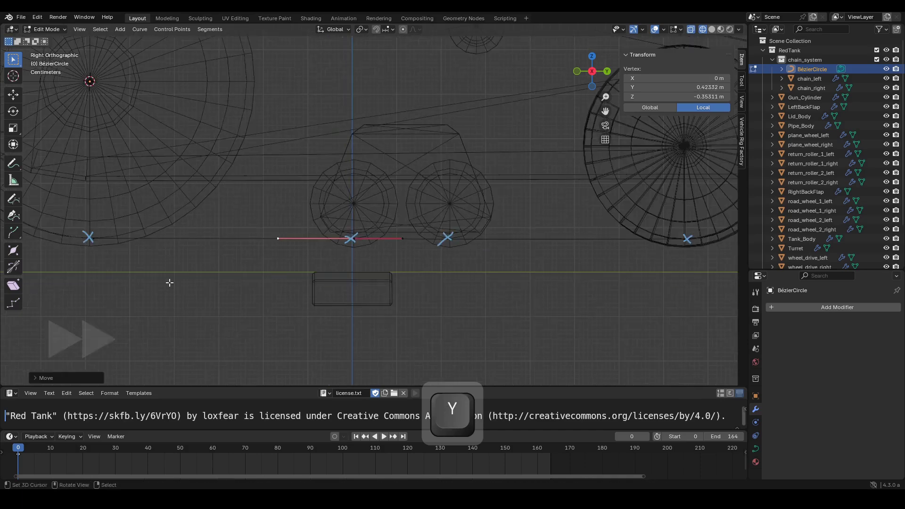
left_click(101, 234)
left_click(216, 238)
key("g")
key("y")
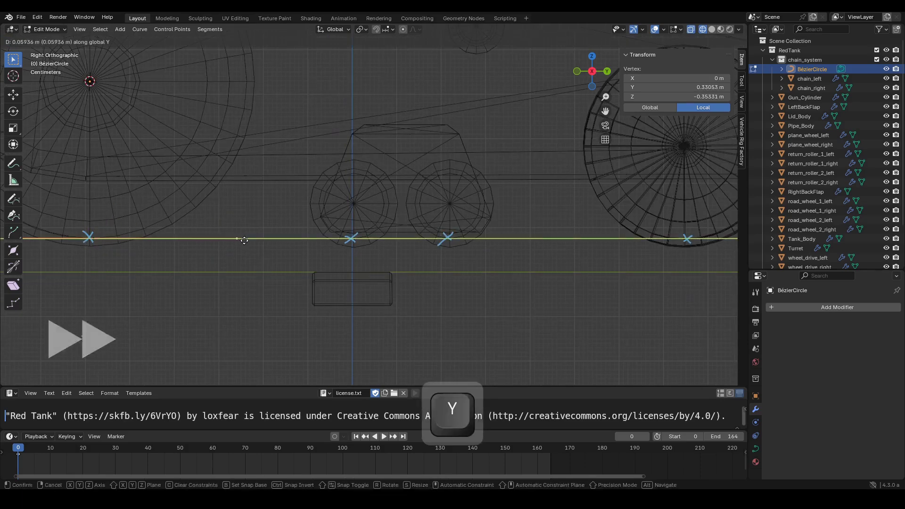
left_click(243, 242)
Along the Y axis, shorten the second road wheel's handle toward the first road wheel and lengthen its handle toward the rear wheel.
left_click(109, 241)
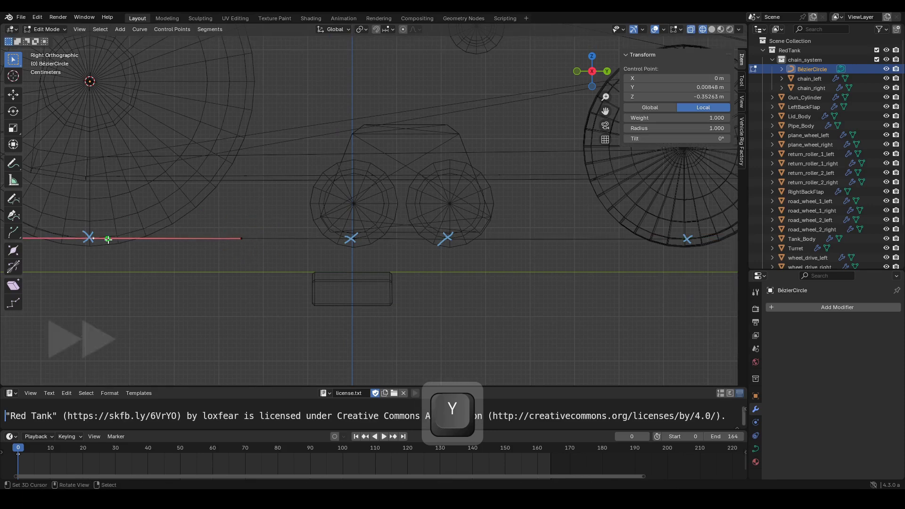
left_click(359, 243, "shift")
left_click(450, 239)
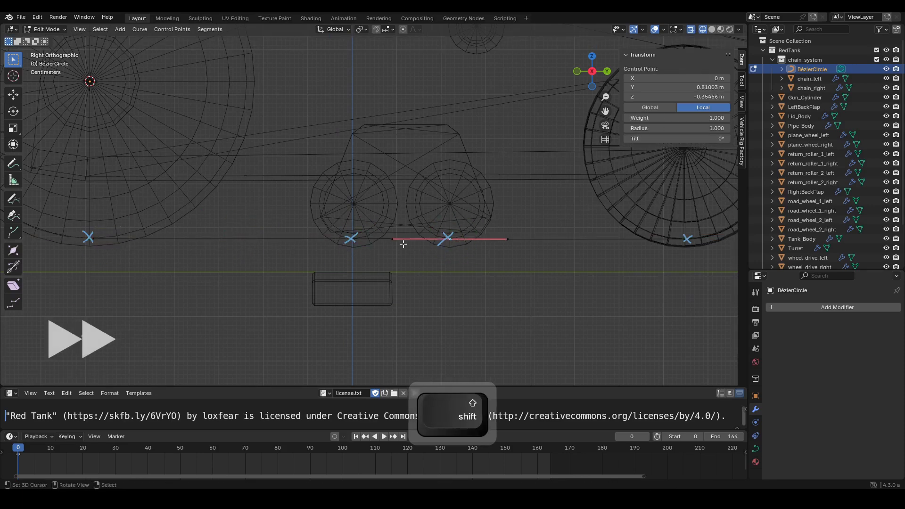
key("g")
key("y")
left_click(405, 241)
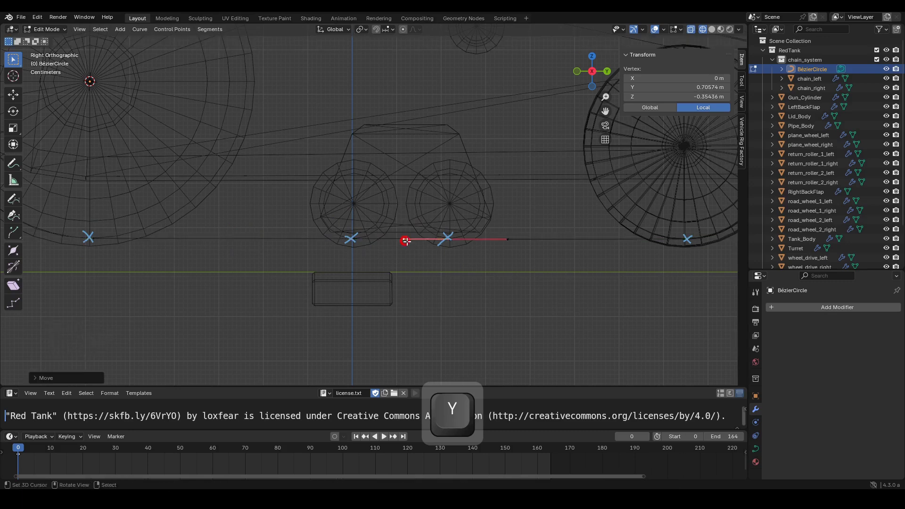
key("g")
key("y")
left_click(521, 240)
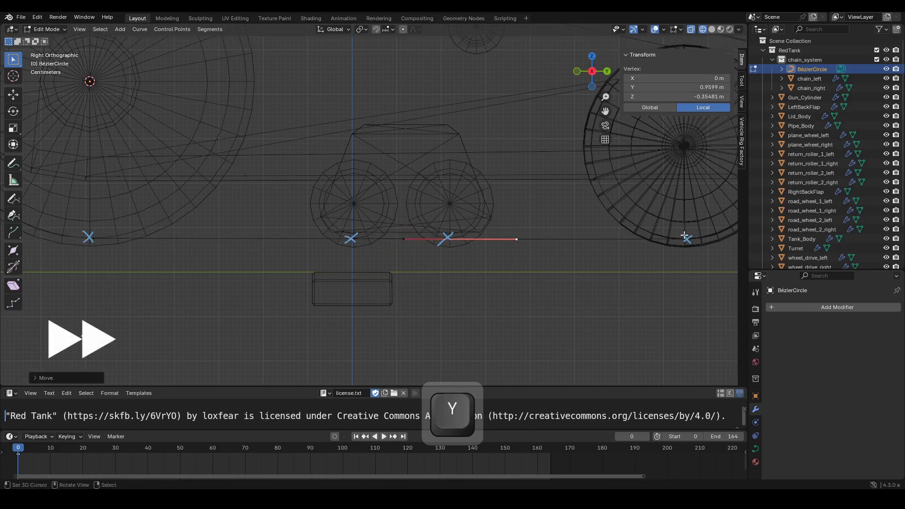
Lengthen the rear wheel's bottom handle along the Y axis toward the second road wheel.
key("g")
key("y")
left_click(466, 250)
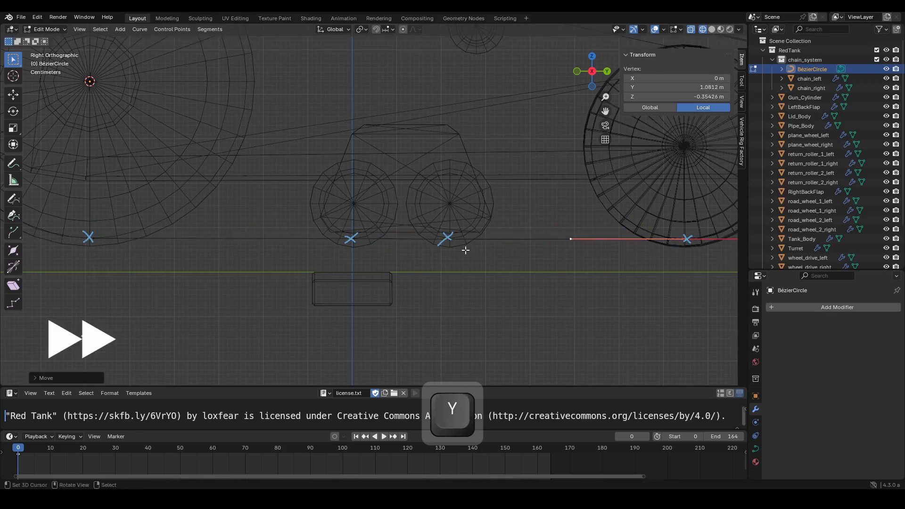
left_click(445, 237)
scroll(467, 221, "down", 2)
key("g")
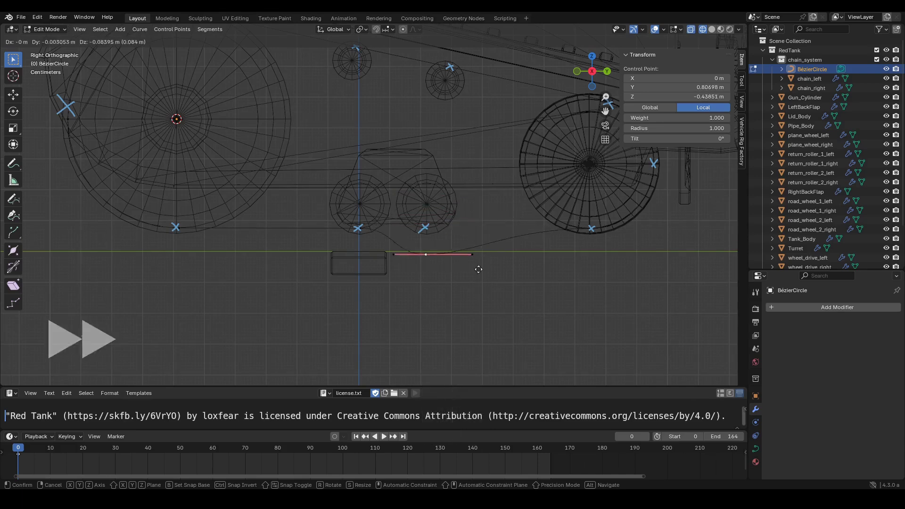
key("Escape")
Select all control points to check the handles around the whole curve, and return to Object Mode.
scroll(452, 238, "down", 3)
key("a")
middle_click_drag(431, 215, 417, 269, "shift")
scroll(283, 216, "up", 1)
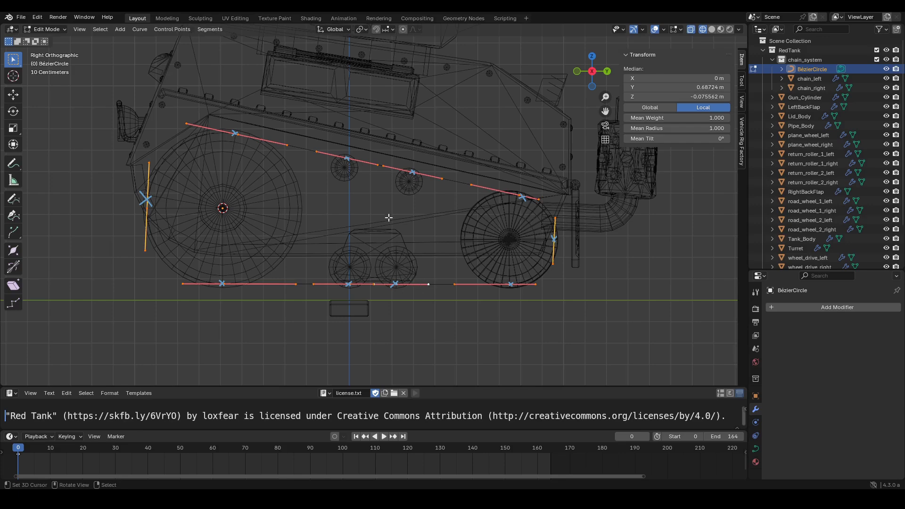
scroll(525, 222, "down", 2)
key("Tab")
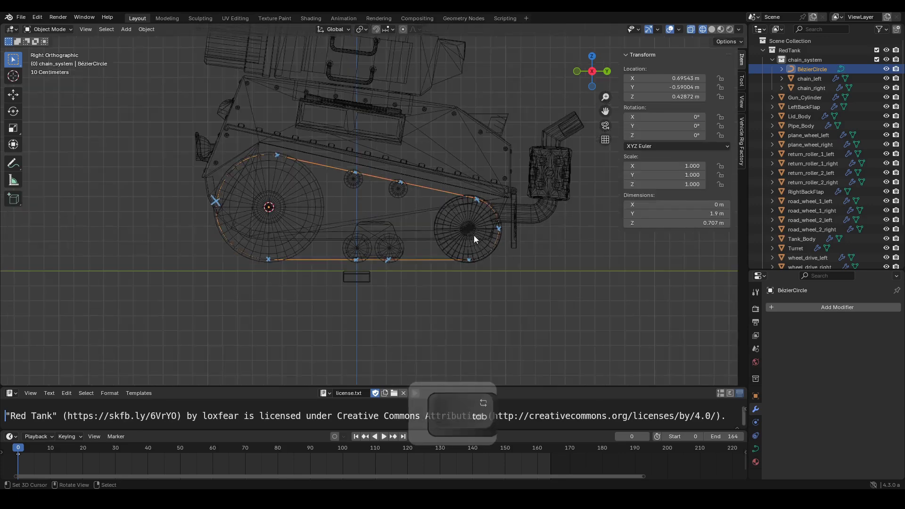
Erase the annotation marks around the chain curve and return the viewport to solid shading.
key("d")
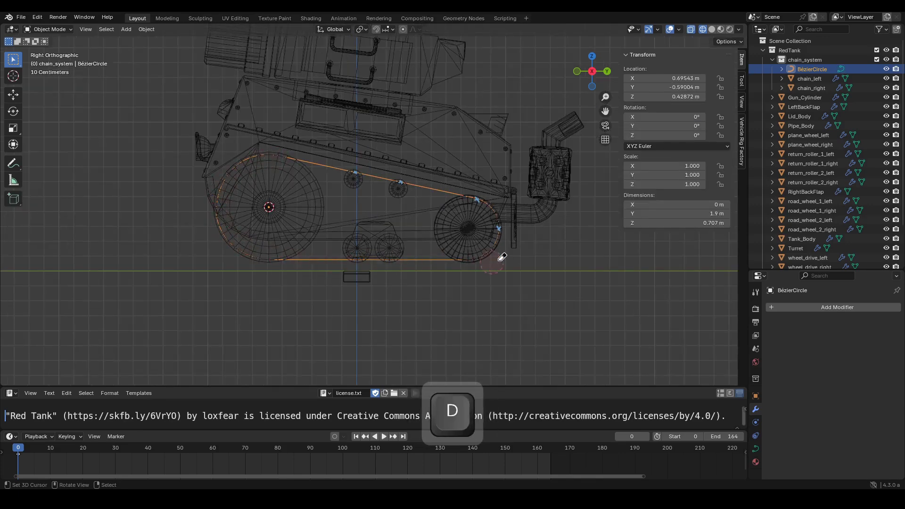
mouse_move(340, 213)
middle_mouse_down()
mouse_move(372, 239)
mouse_move(410, 233)
mouse_move(437, 253)
middle_mouse_up()
key("Tab")
key("Tab")
key("z")
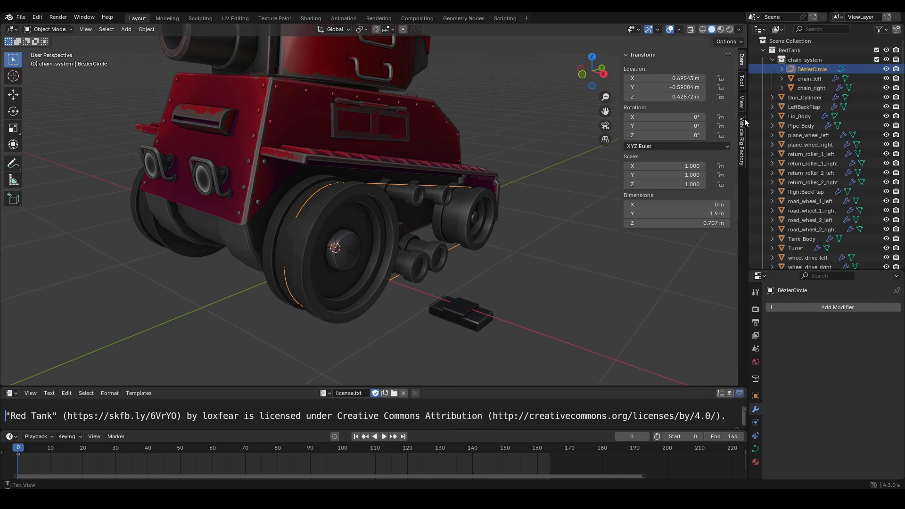
Widen the outliner area and rename the BézierCircle object as chain_curve_left.
left_click_drag(745, 118, 606, 122)
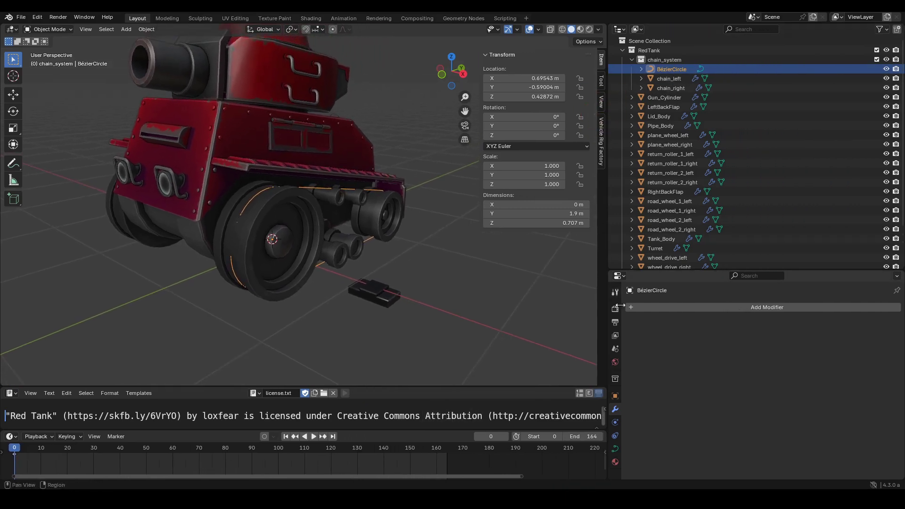
left_click(615, 396)
double_click(677, 69)
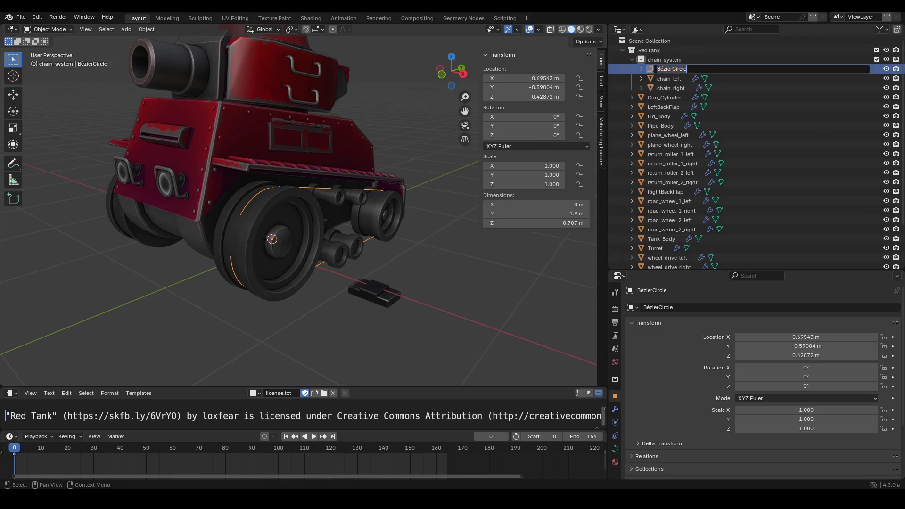
type("chain_c")
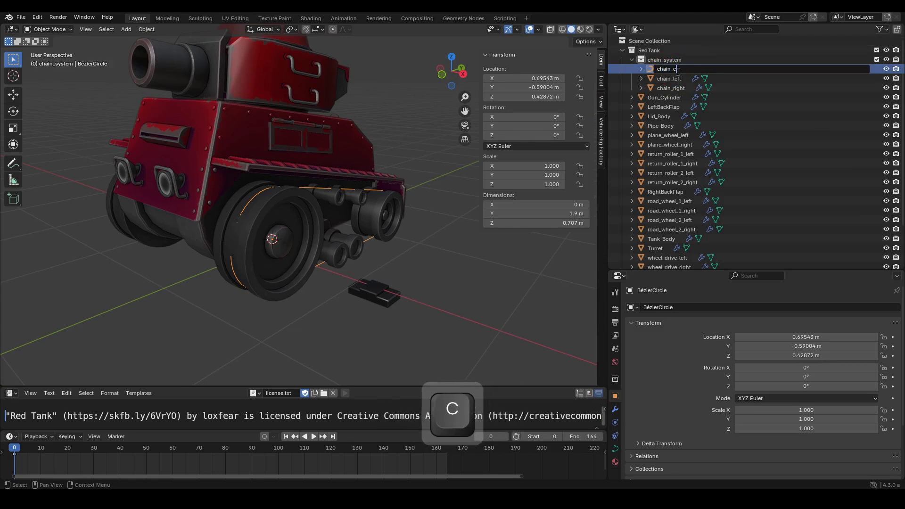
type("urve")
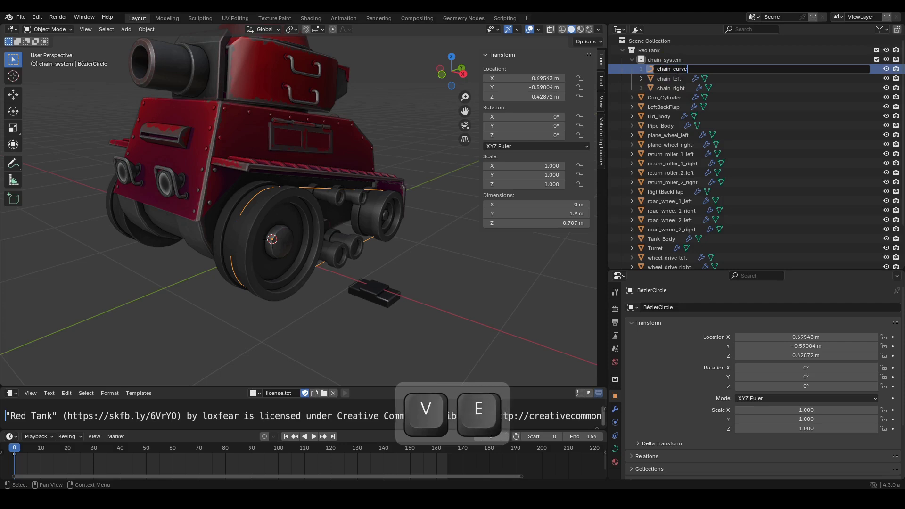
type("_left")
key("Return")
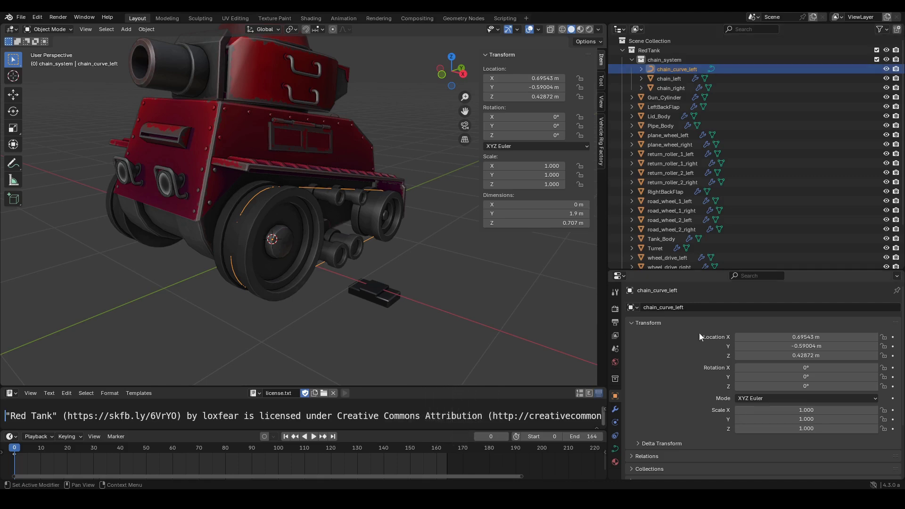
Copy the object's name onto its curve data so the data block is named chain_curve_left too.
left_click(668, 69)
key("ctrl+c")
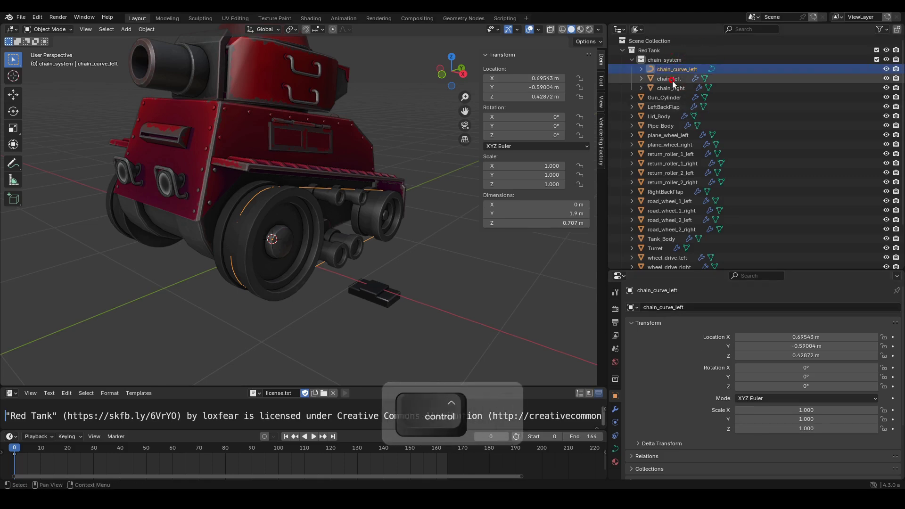
left_click(615, 449)
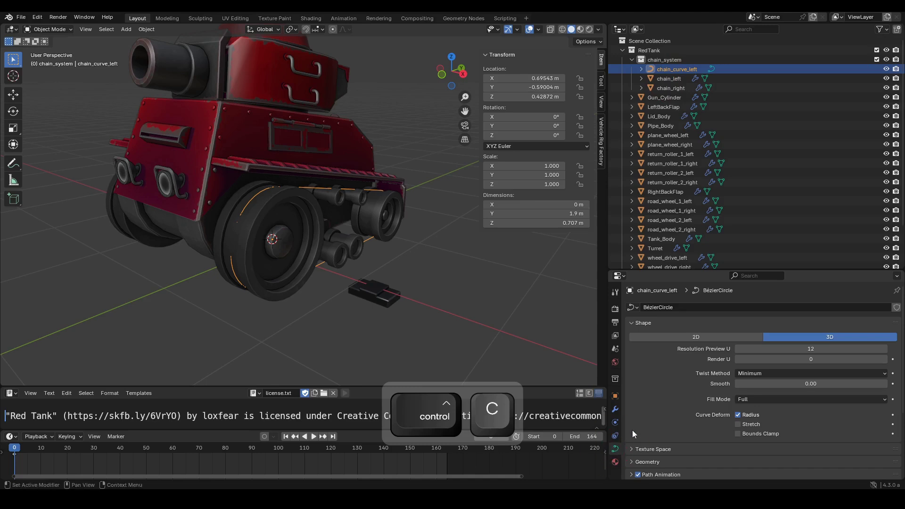
key("ctrl+v")
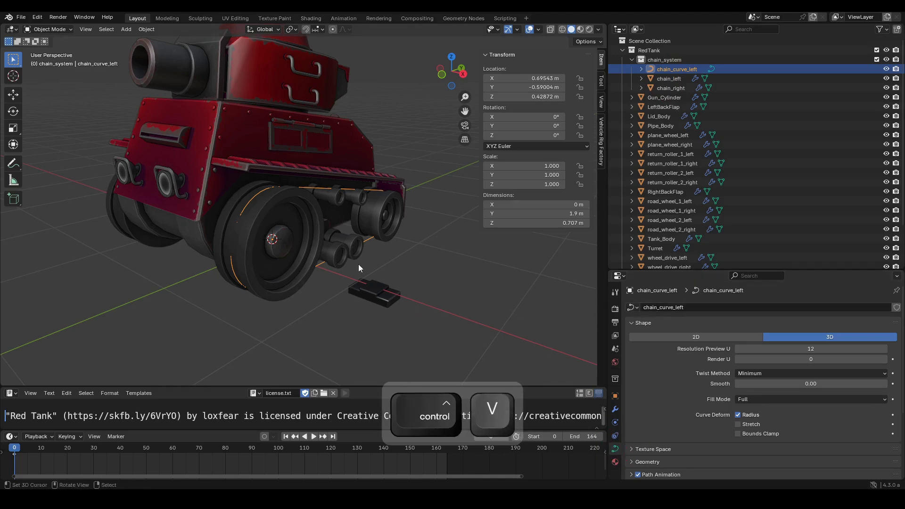
Snap the 3D cursor to the world origin.
middle_click_drag(358, 264, 347, 228)
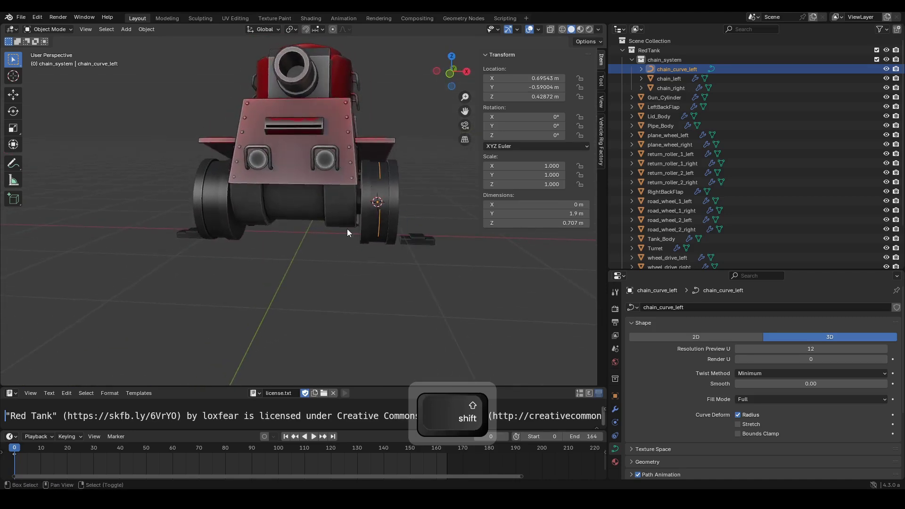
key("shift+s")
left_click(297, 260)
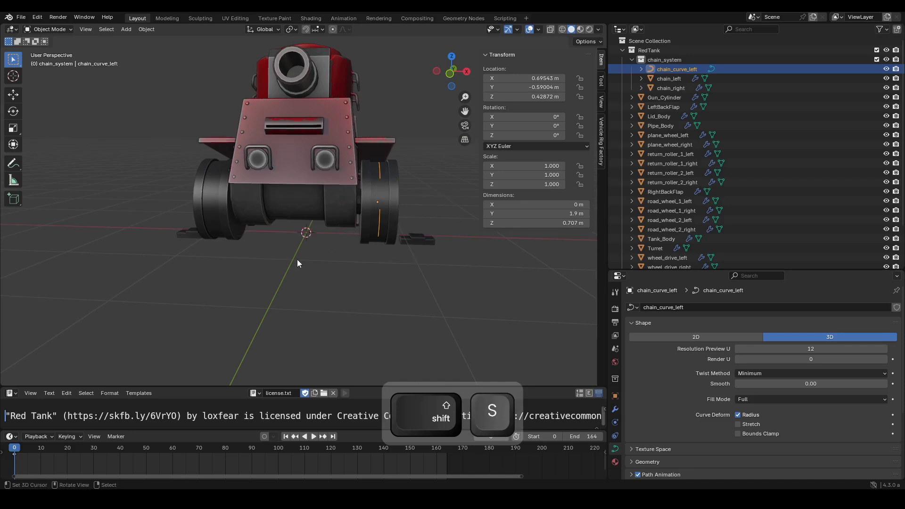
middle_click_drag(298, 263, 307, 243)
key("g")
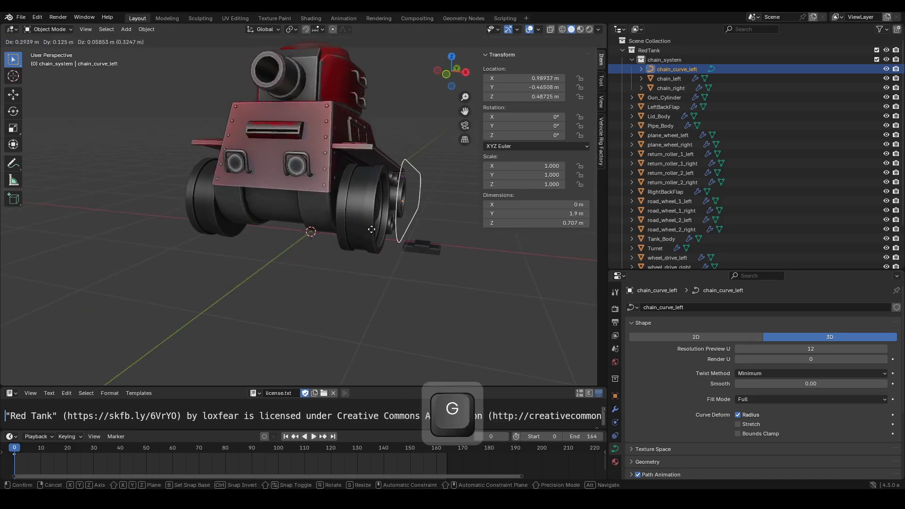
key("Escape")
Hide all tank parts outside the chain_system collection, keeping the chain curve and both chain links in solid shading.
key("z")
left_click(313, 208)
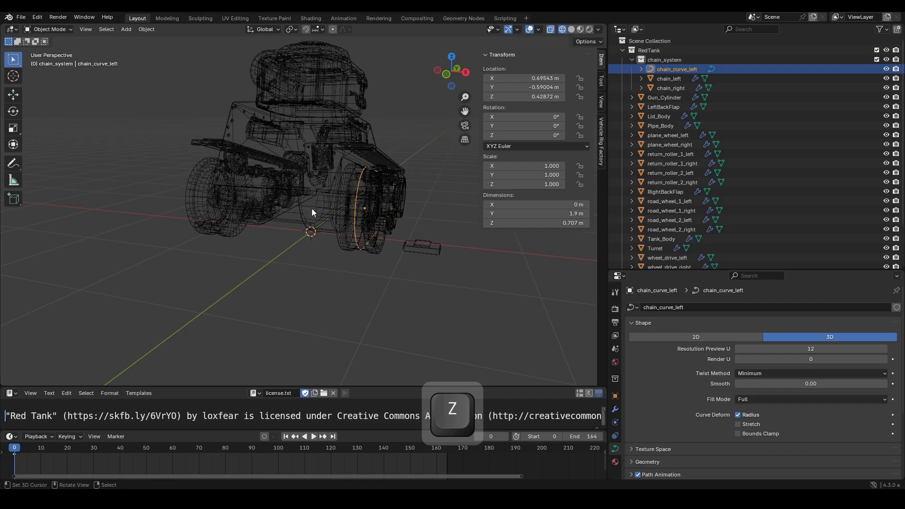
middle_click_drag(312, 209, 377, 224)
scroll(400, 219, "up", 3)
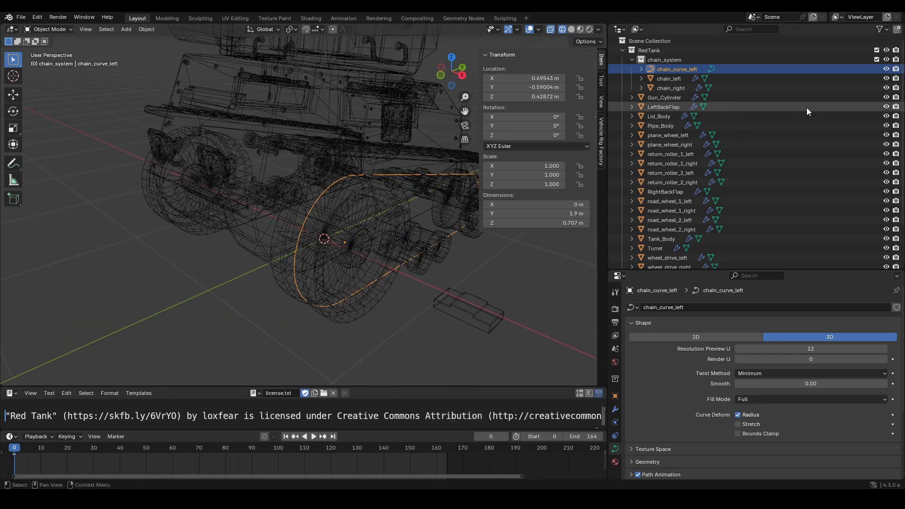
left_click_drag(887, 97, 888, 259)
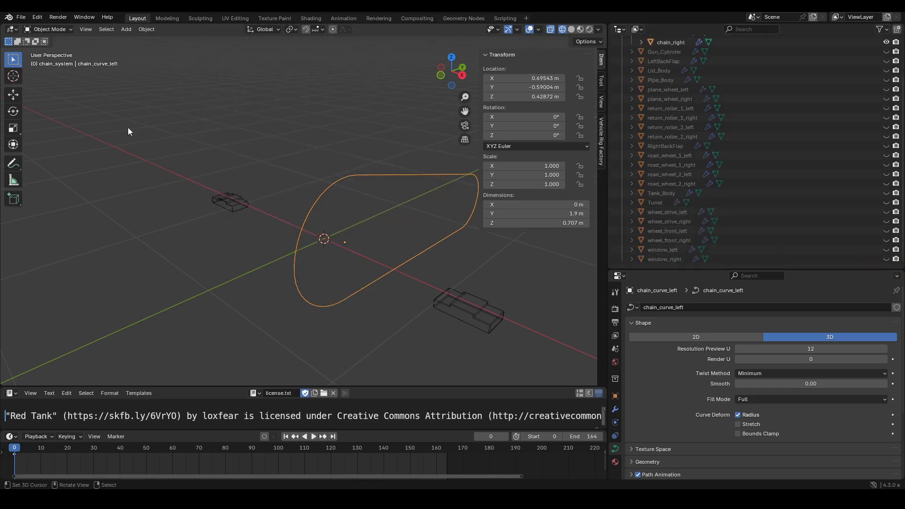
key("z")
middle_click_drag(282, 159, 316, 171)
key("Escape")
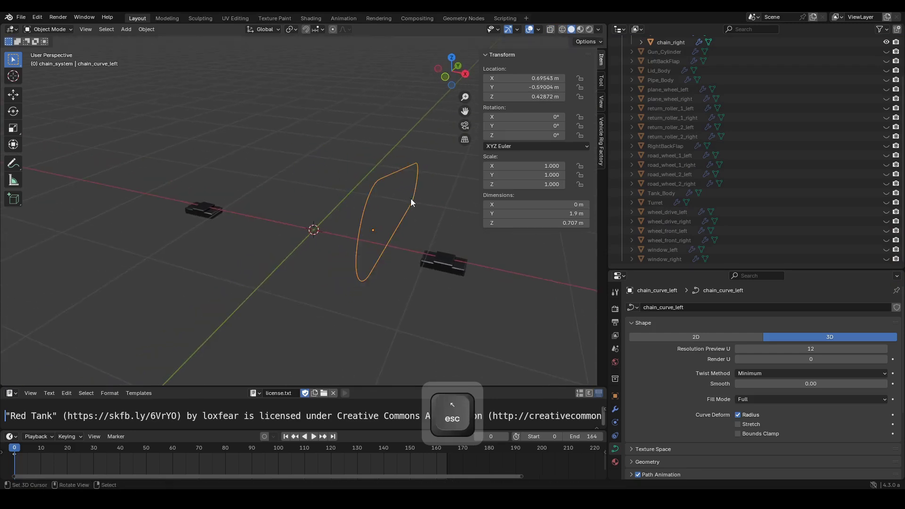
Duplicate chain_curve_left in place and mirror the copy along the global X axis with the 3D Cursor as pivot point.
middle_click_drag(389, 182, 375, 189)
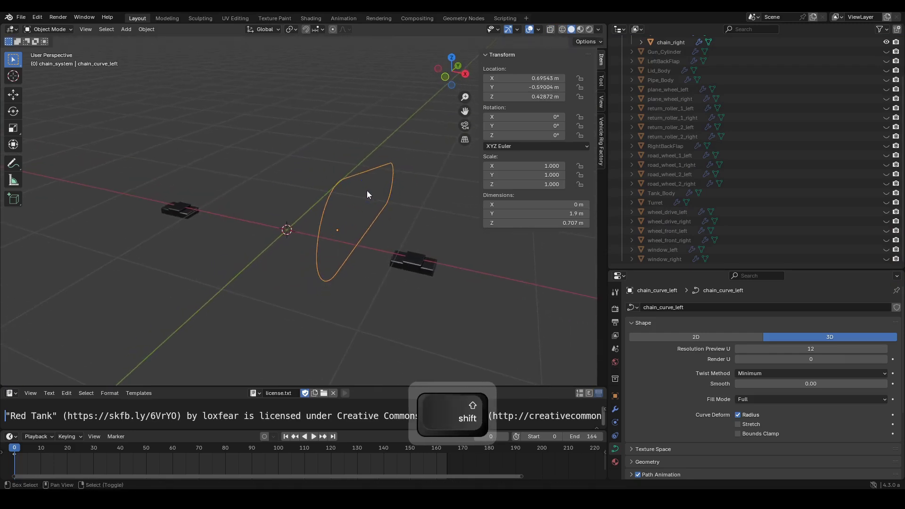
key("shift+d")
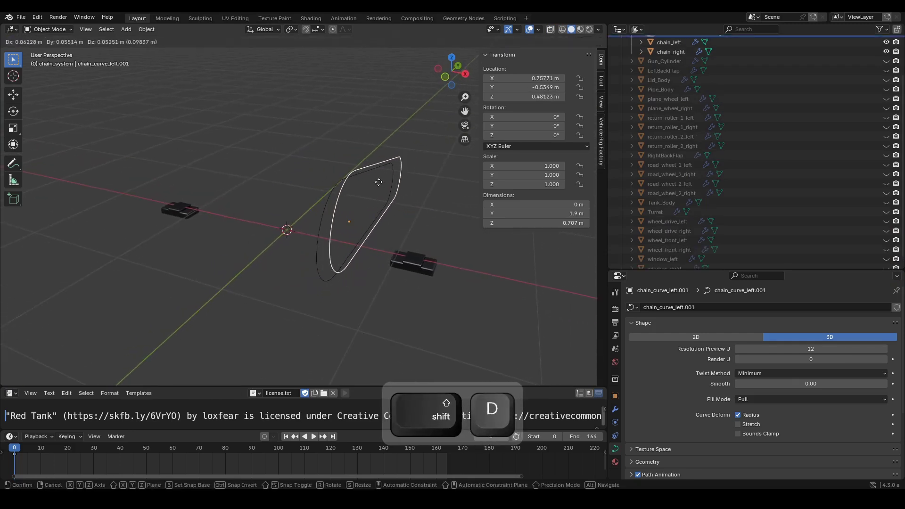
key("Escape")
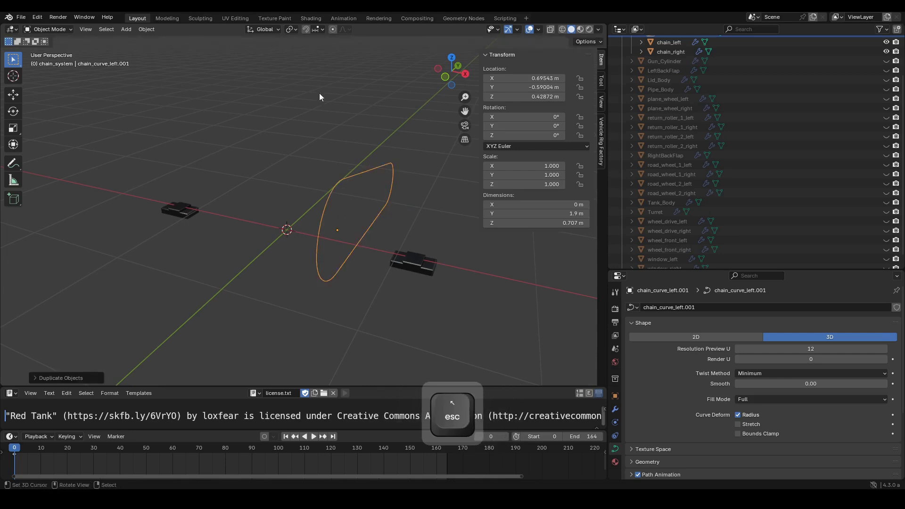
left_click(293, 30)
left_click(301, 64)
key("ctrl+m")
key("x")
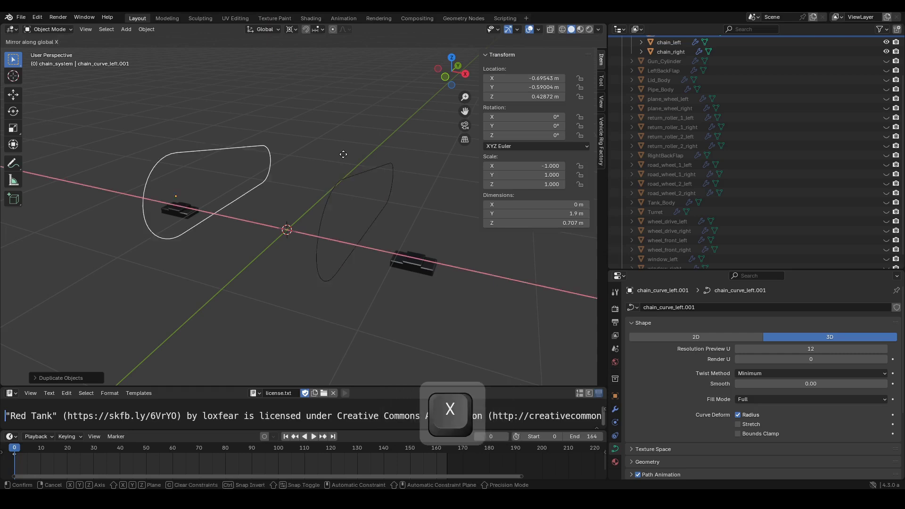
key("Return")
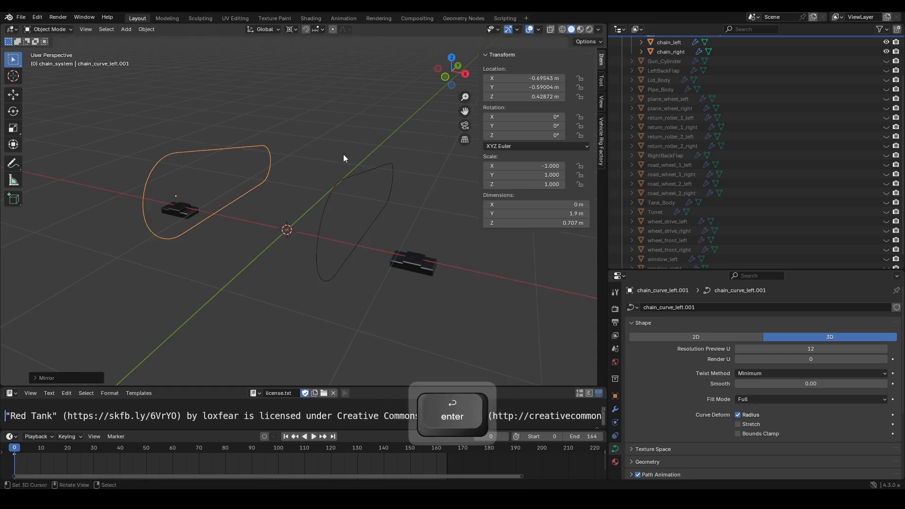
Rename both the mirrored curve object and its curve data as chain_curve_right.
middle_click_drag(127, 120, 200, 138, "shift")
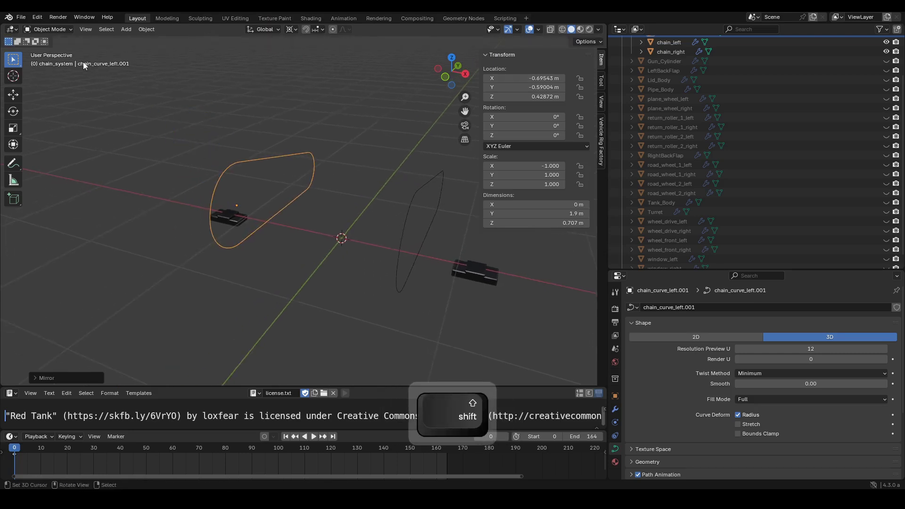
scroll(625, 131, "up", 3)
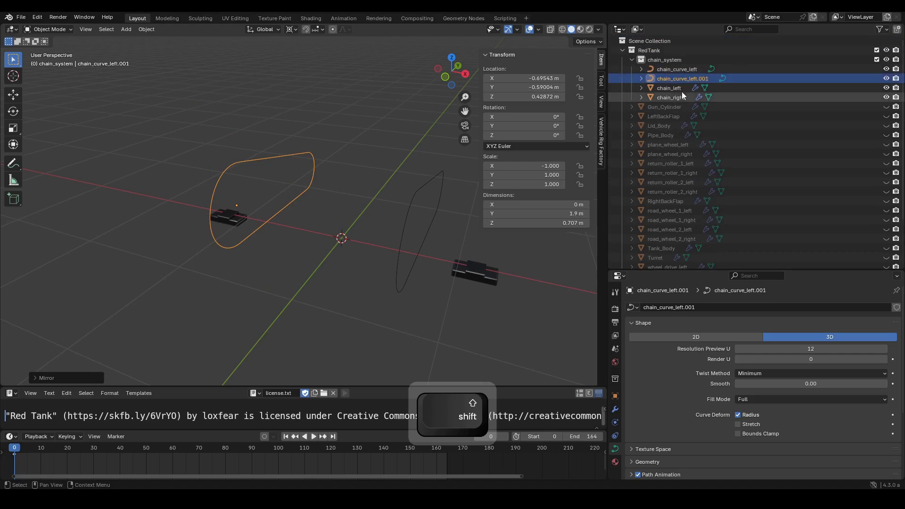
double_click(707, 78)
key("shift+Left")
key("shift+Left")
key("shift+Left")
key("shift+Left")
key("shift+Left")
key("shift+Left")
key("shift+Left")
key("shift+Left")
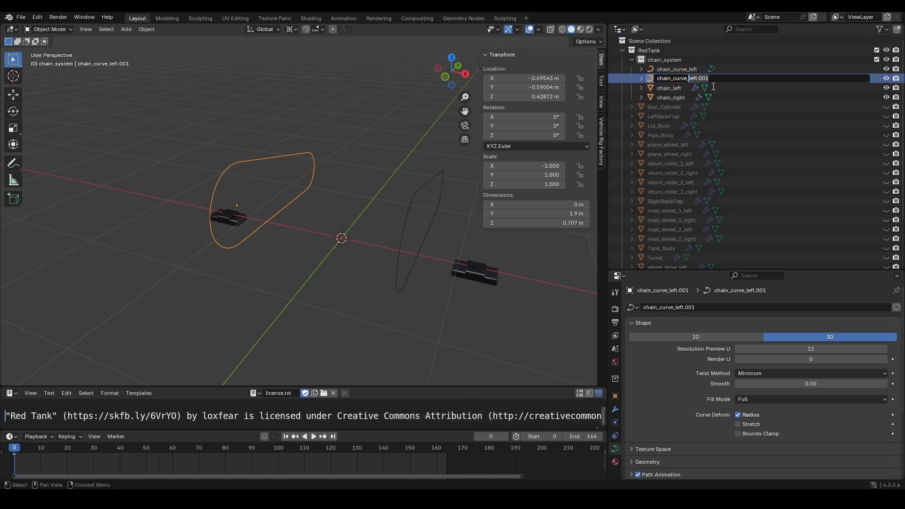
key("ctrl+Delete")
type("right")
key("Return")
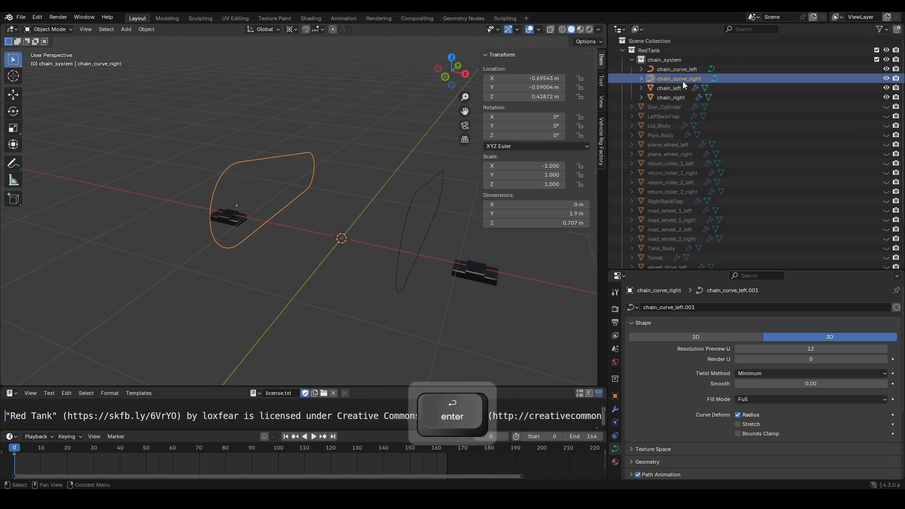
key("ctrl+c")
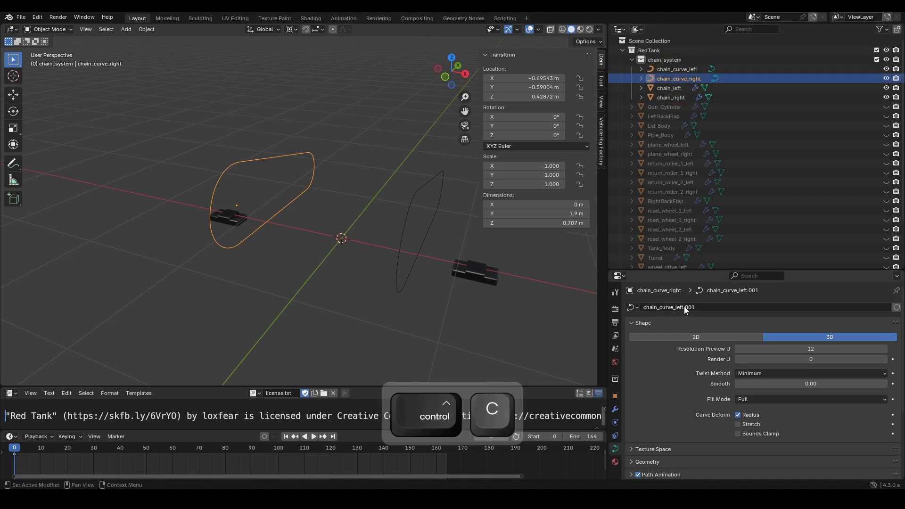
key("ctrl+v")
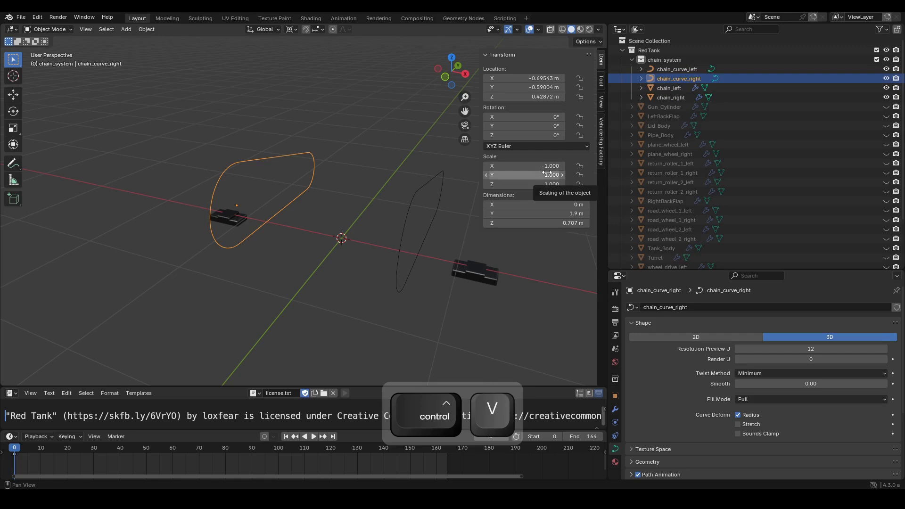
Apply the scale of chain_curve_right.
left_click(672, 70)
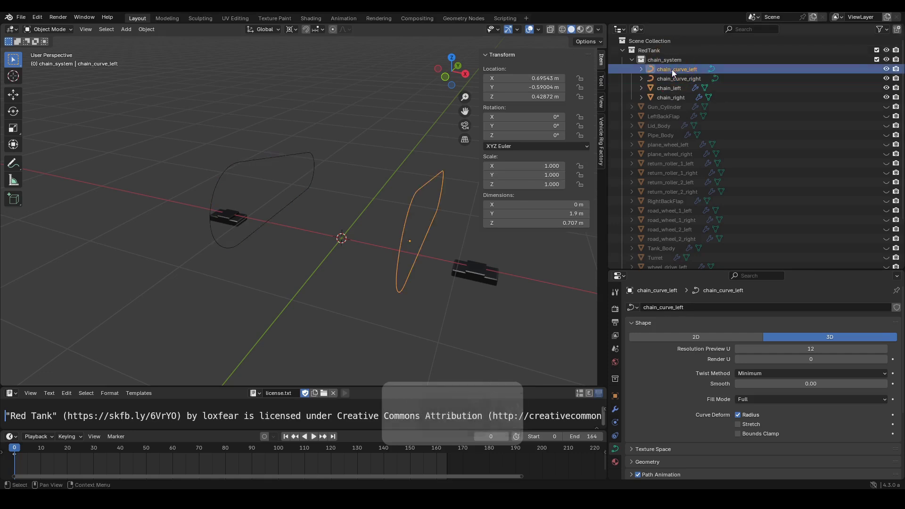
left_click(676, 77)
middle_click_drag(333, 188, 309, 195, "shift")
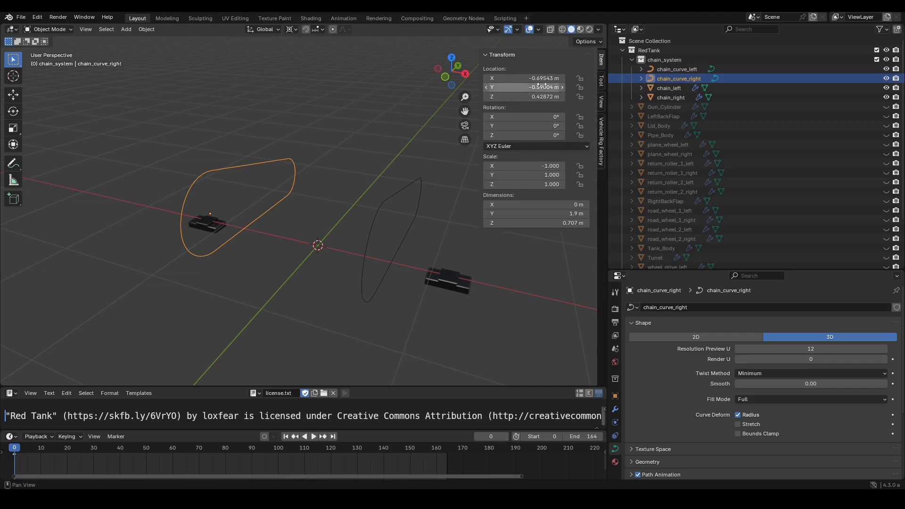
key("ctrl+a")
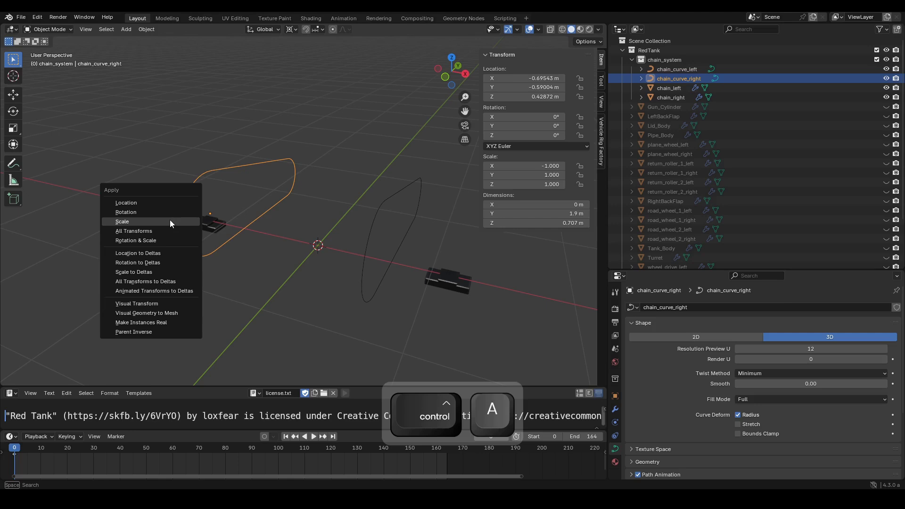
left_click(168, 221)
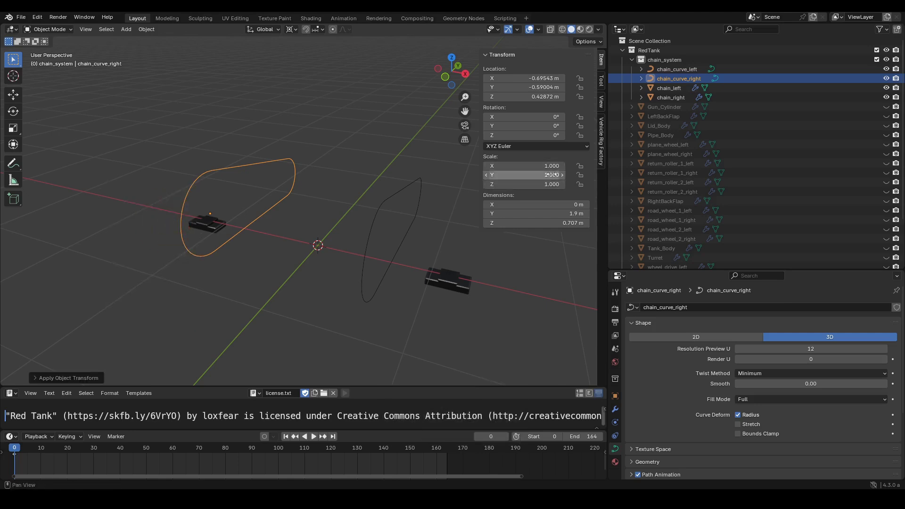
Select the chain_left link and frame it in the viewport to check its transform values.
middle_click_drag(402, 267, 321, 270, "shift")
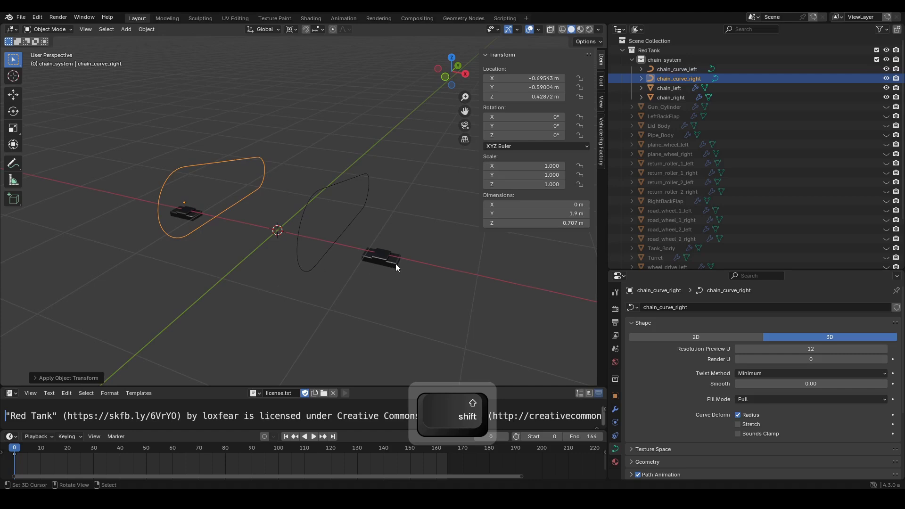
middle_click_drag(299, 243, 373, 289)
left_click(379, 300)
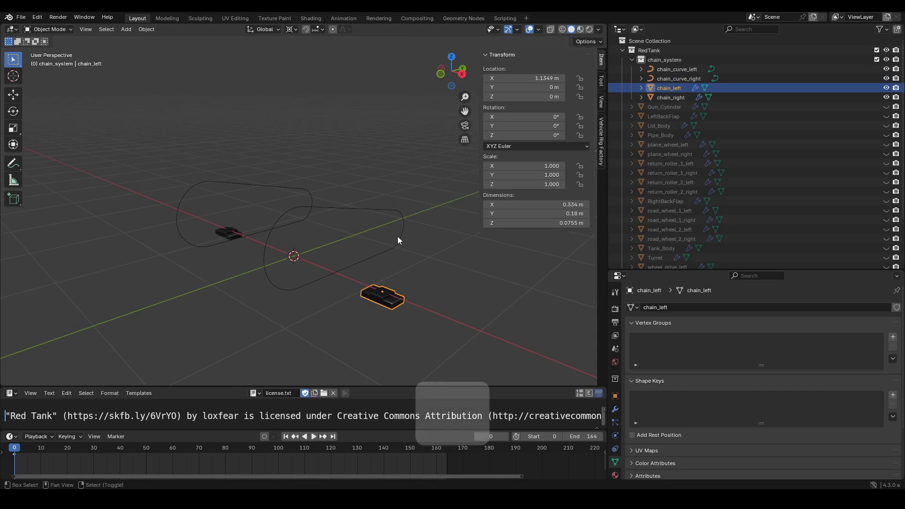
middle_click_drag(397, 236, 410, 188, "shift")
key("KP_Decimal")
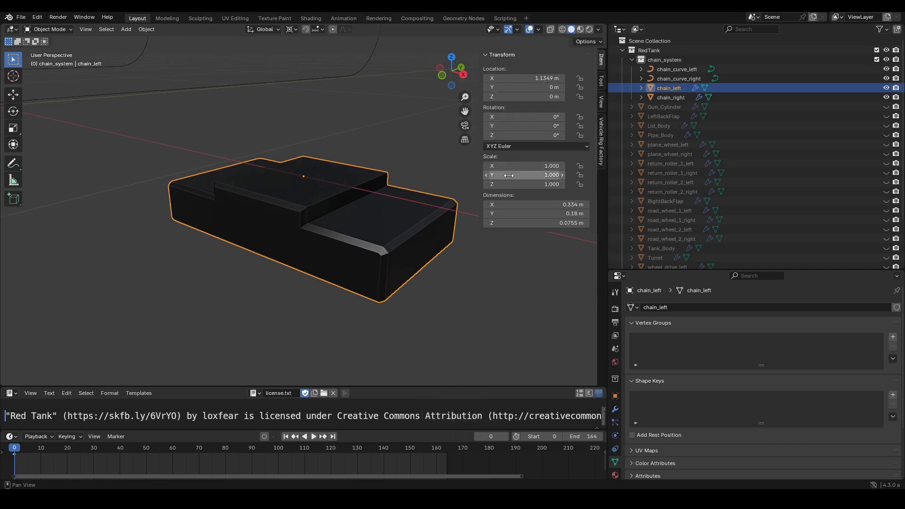
Set the transform pivot point to Median Point for the chain_left link.
middle_click_drag(290, 230, 417, 234)
key("Escape")
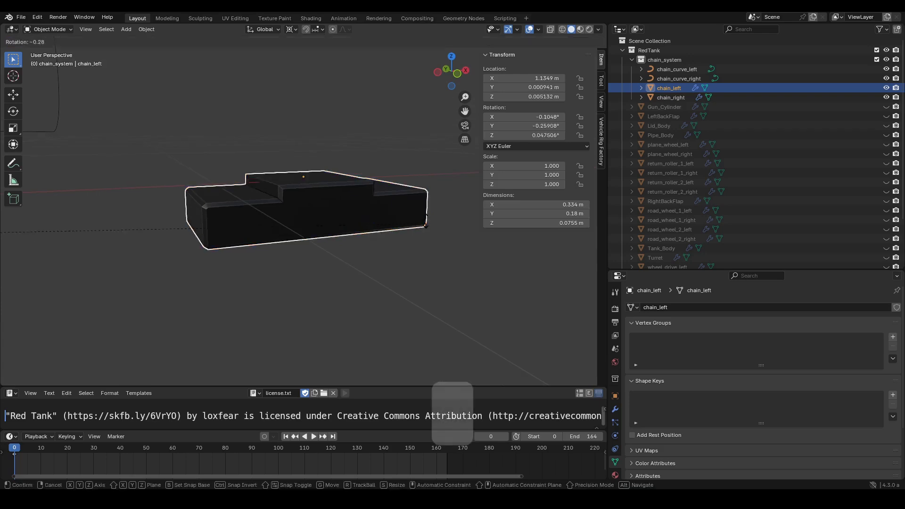
left_click(292, 29)
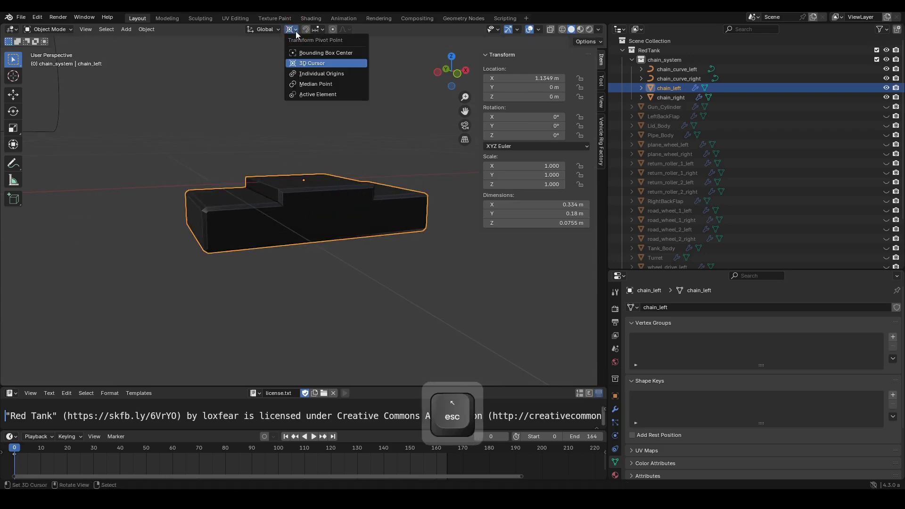
left_click(306, 83)
Try rotating the chain_left link freely about its own origin.
key("r")
key("r")
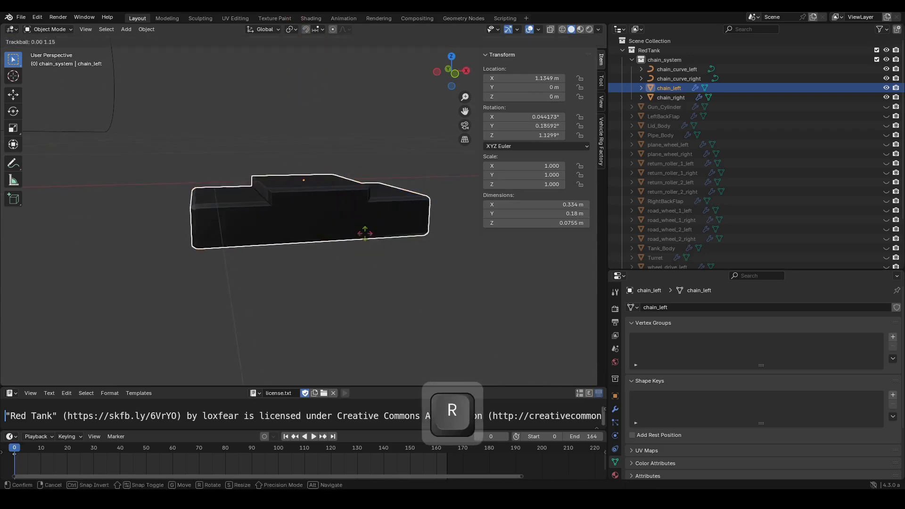
key("Escape")
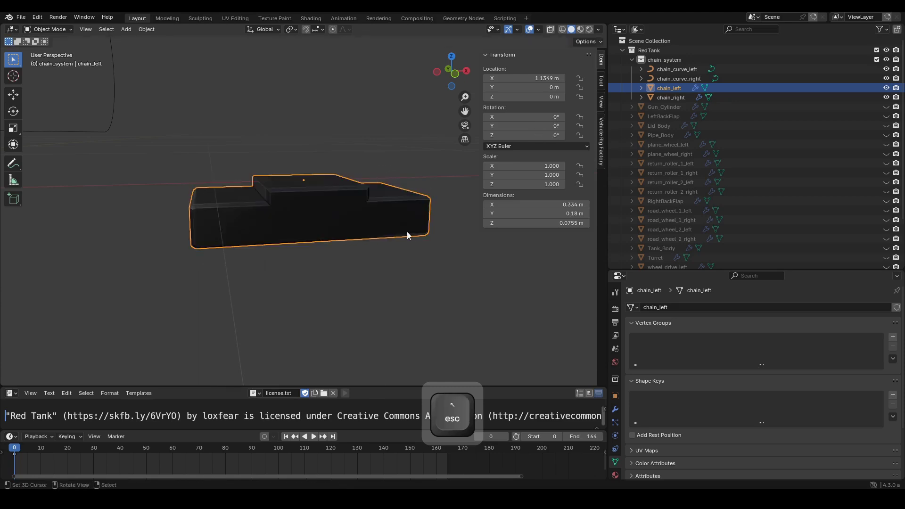
key("r")
key("Escape")
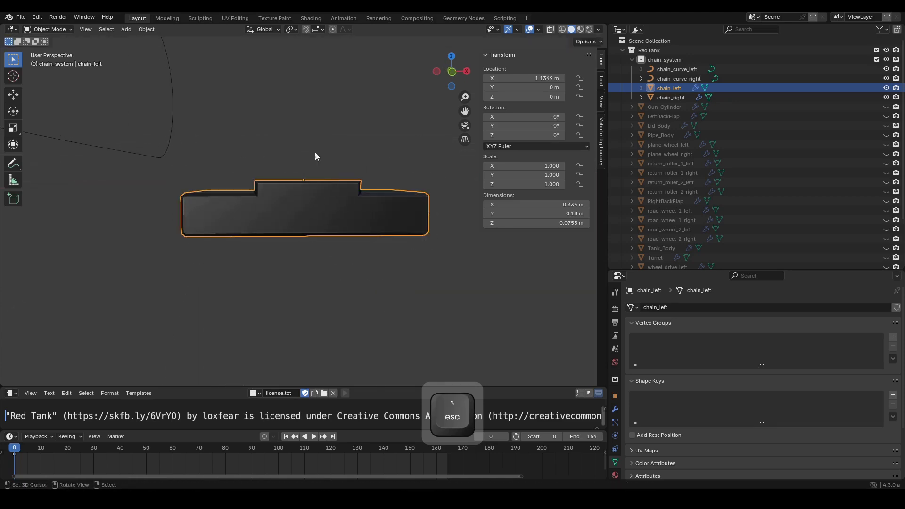
Create an array object along chain_curve_left with chain_left as the object target.
scroll(349, 187, "down", 2)
scroll(350, 188, "down", 4)
middle_click_drag(302, 196, 270, 159)
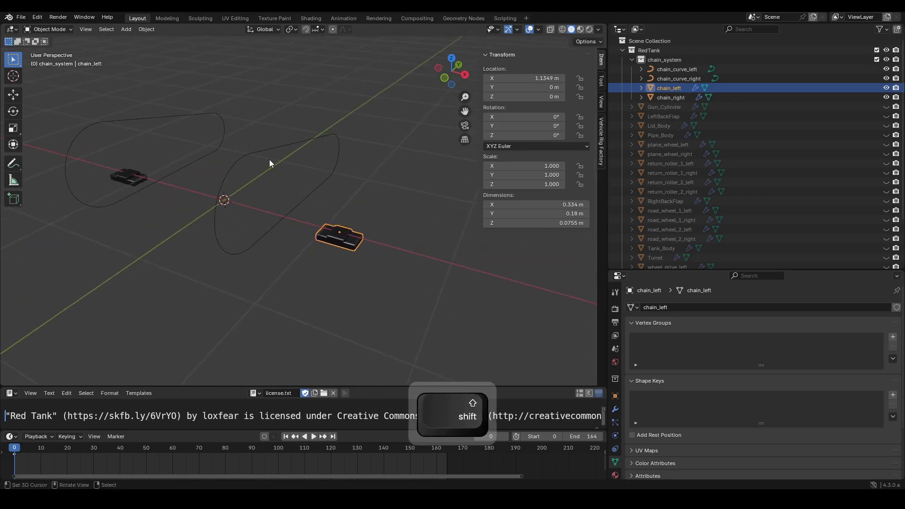
left_click(270, 156)
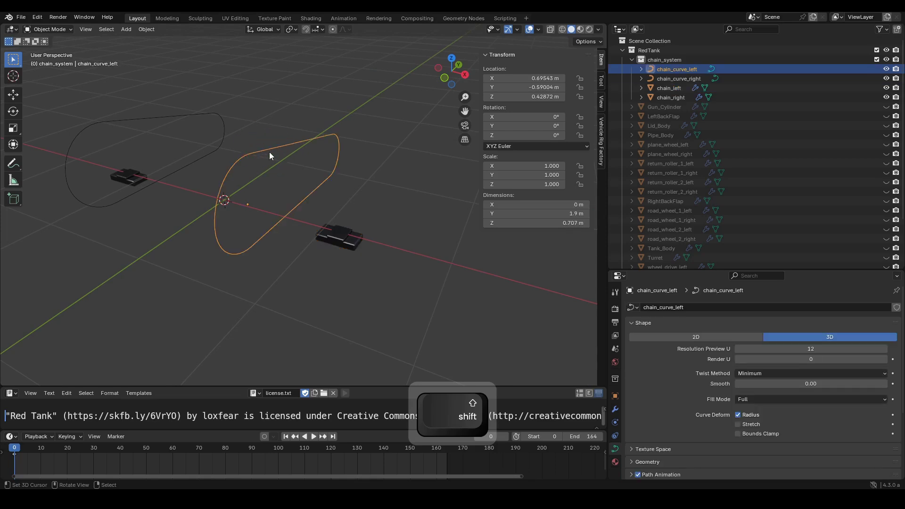
left_click(602, 139)
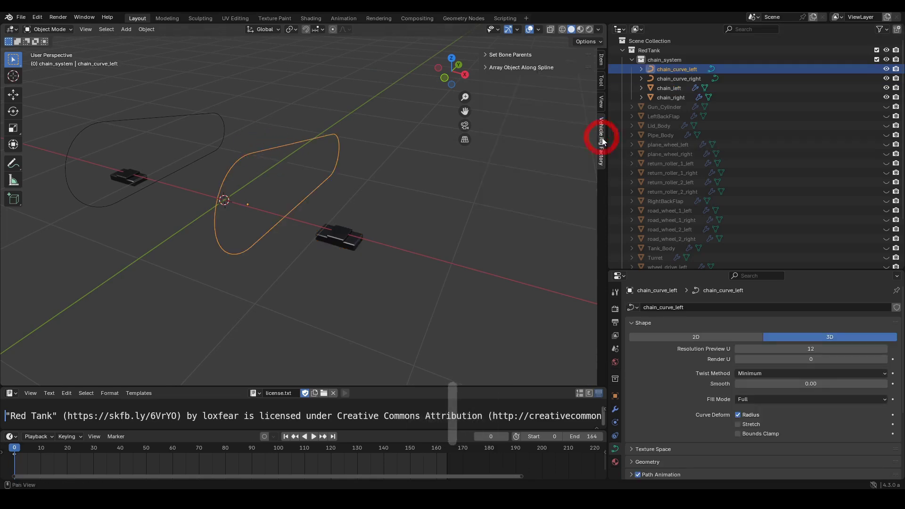
left_click(524, 69)
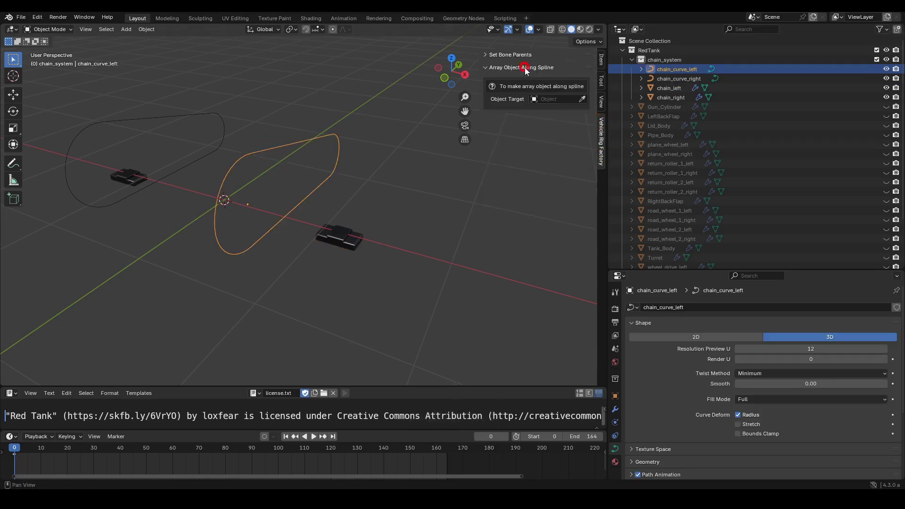
left_click(583, 98)
left_click(350, 229)
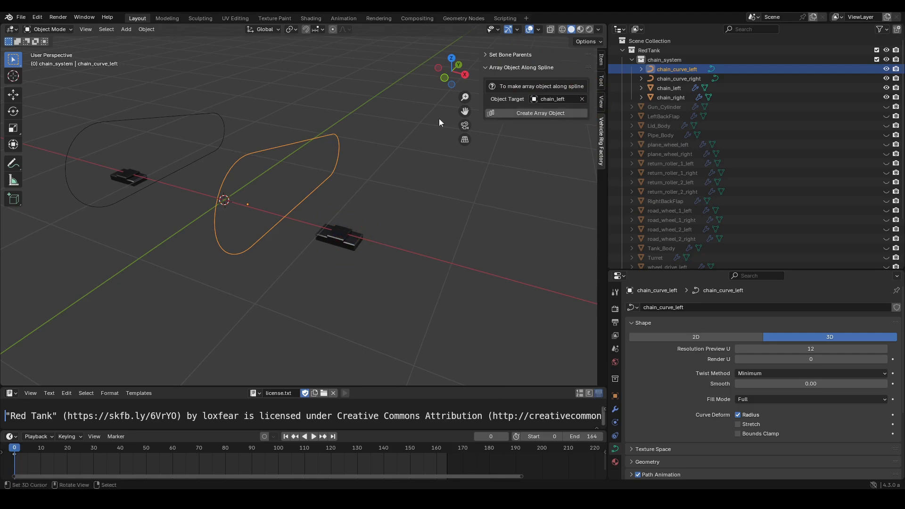
left_click(512, 113)
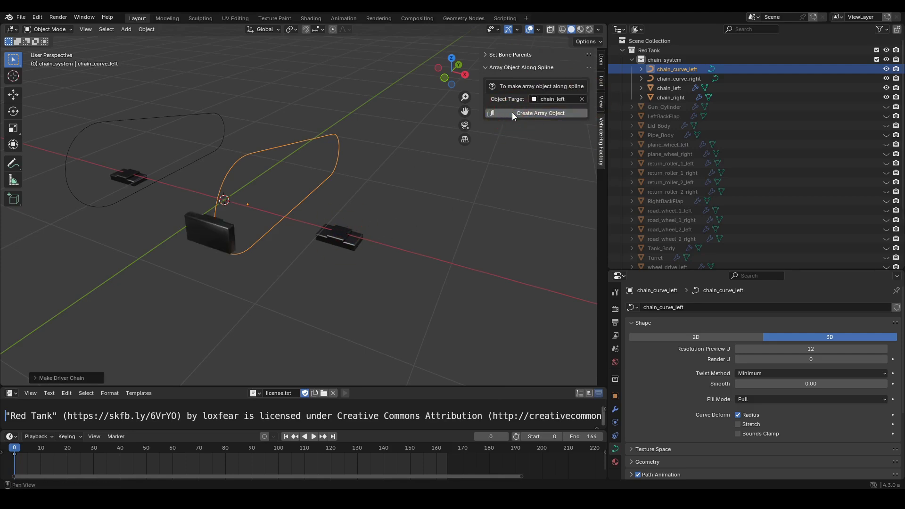
Set the left chain array's count to 2 and its distance to -3.73 so the two links sit end to end.
mouse_move(298, 204)
middle_mouse_down()
mouse_move(303, 210)
mouse_move(270, 195)
mouse_move(311, 213)
middle_mouse_up()
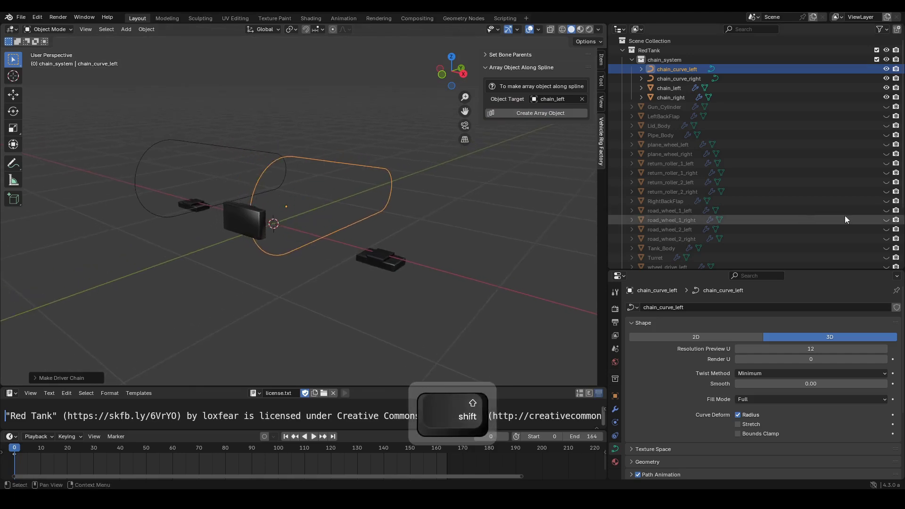
left_click(72, 377)
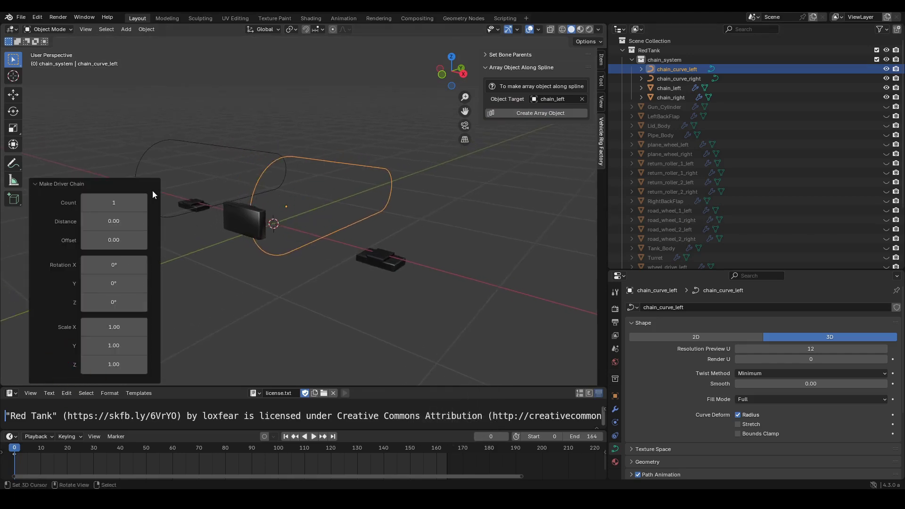
left_click(141, 202)
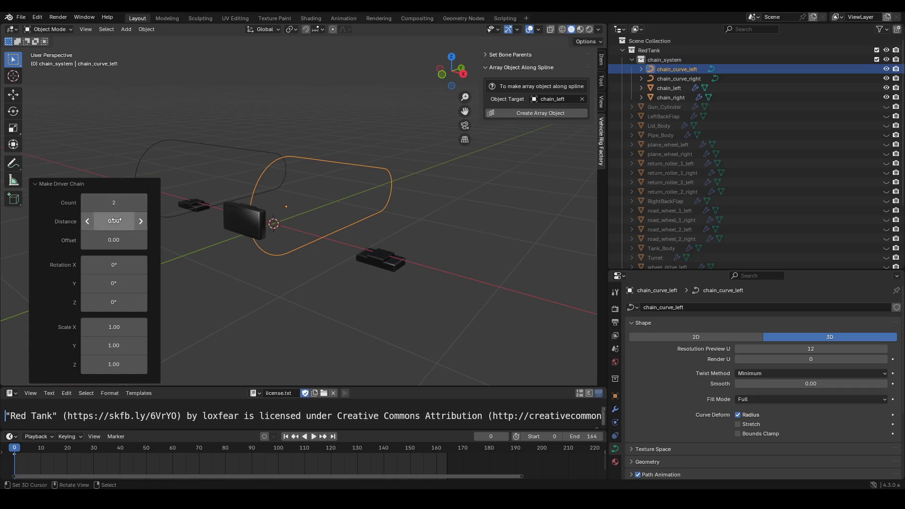
left_click_drag(116, 221, 95, 221, "shift")
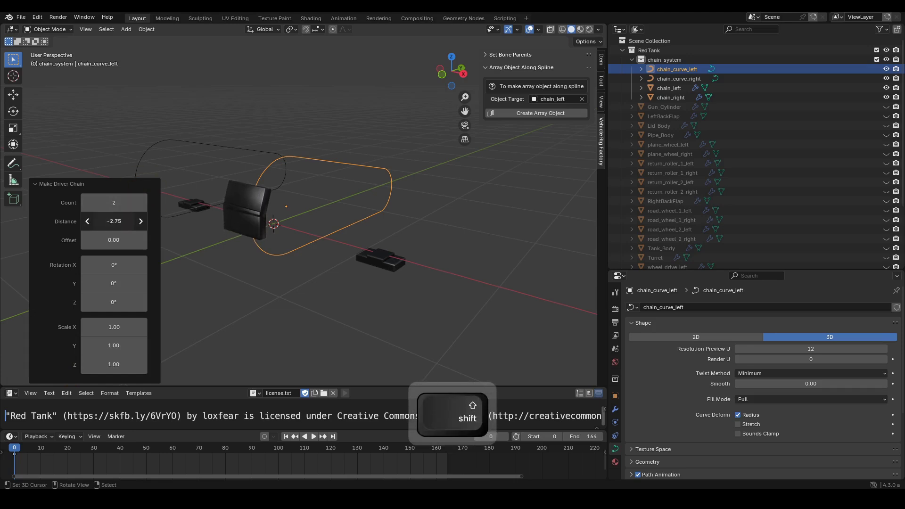
scroll(364, 221, "up", 4)
middle_click_drag(309, 235, 366, 221, "shift")
middle_click_drag(366, 222, 355, 215)
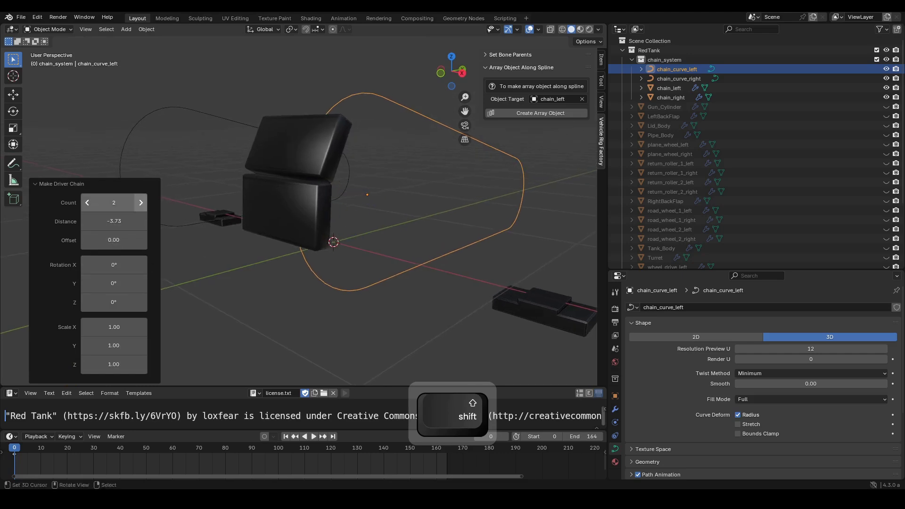
Raise the left chain array's count to 27 so the links run around the whole curve.
left_click_drag(114, 203, 147, 206)
left_click(145, 207)
left_click(145, 207)
left_click(144, 207)
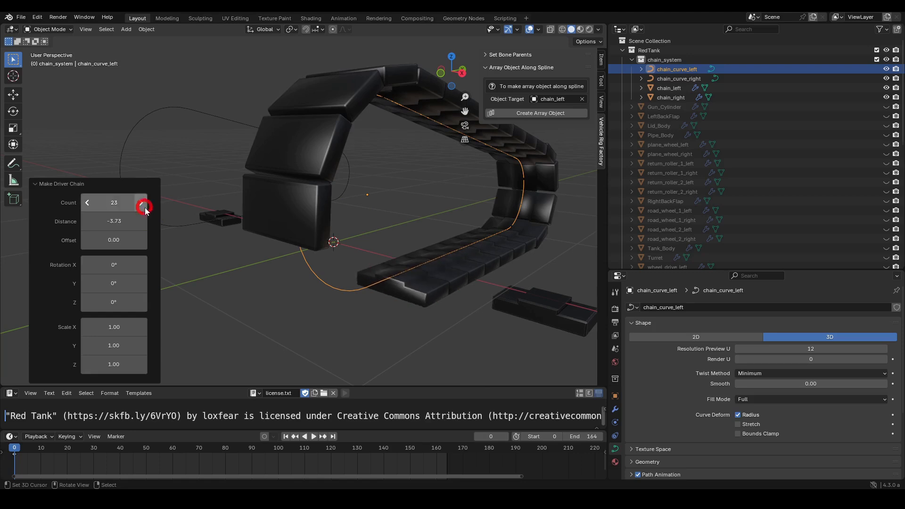
left_click(144, 208)
left_click(145, 207)
left_click(145, 207)
left_click(144, 207)
middle_click_drag(186, 224, 194, 198)
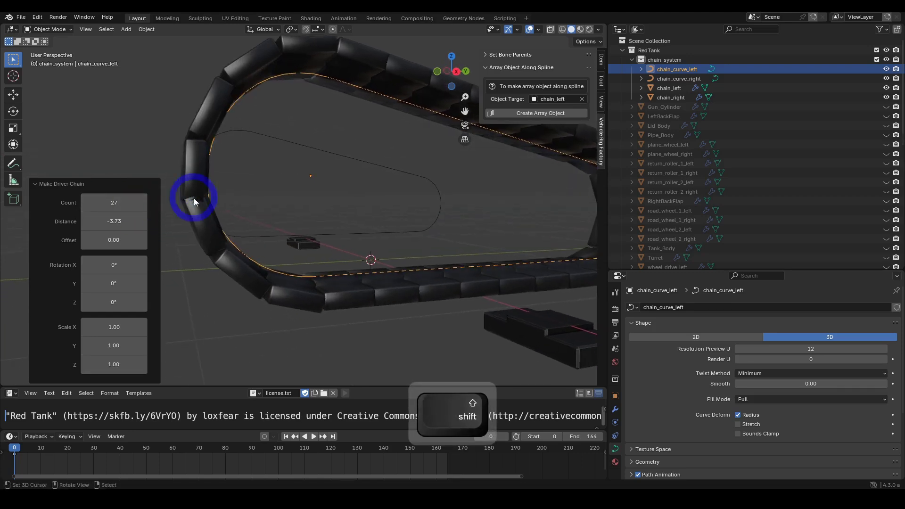
Fine-tune the left chain array's distance to -3.71 to even out the spacing where the loop closes.
left_click_drag(115, 222, 121, 221, "shift")
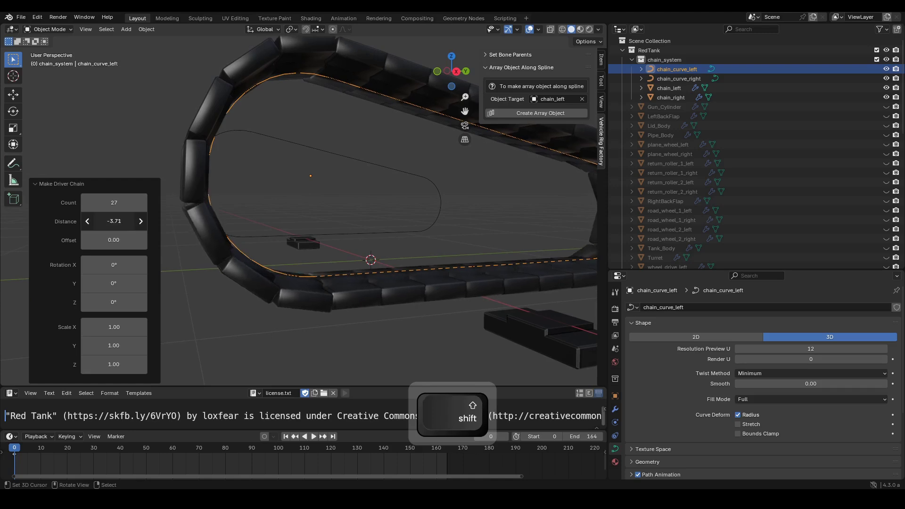
middle_click_drag(301, 159, 266, 202)
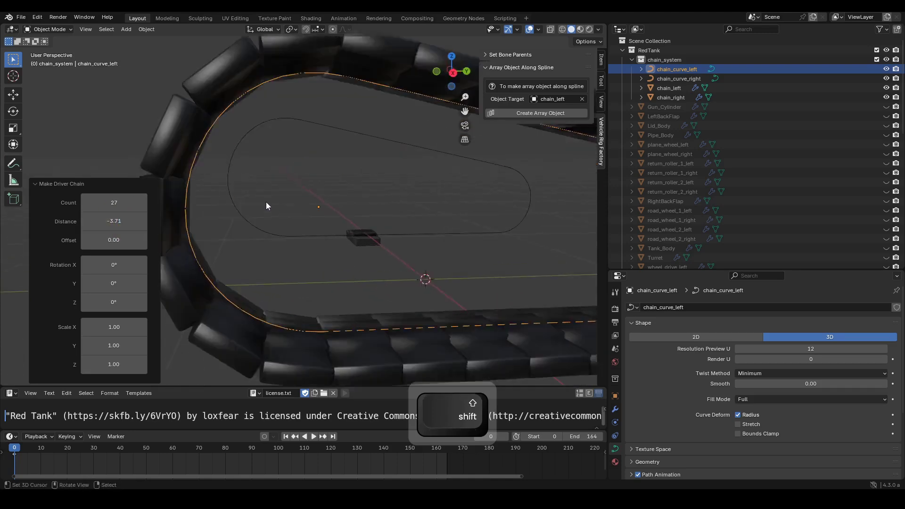
scroll(264, 203, "down", 3)
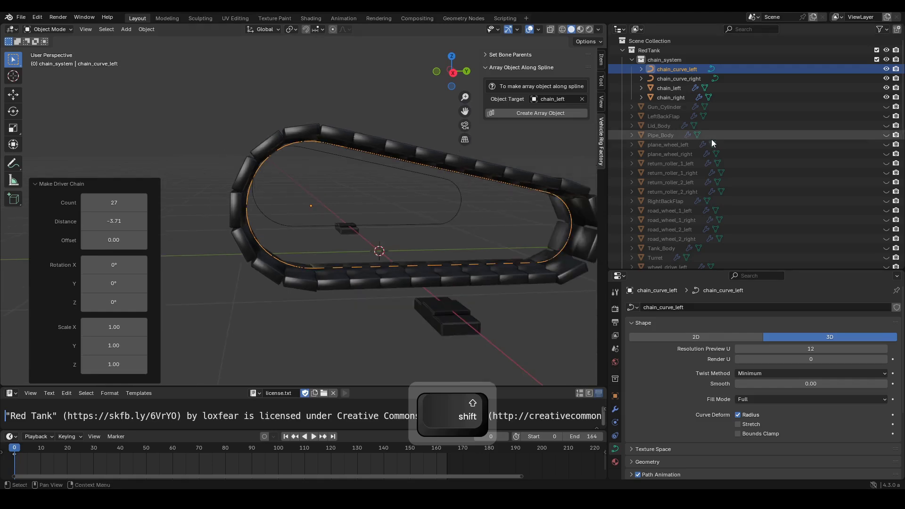
Enlarge the Outliner and check individual links in the Chains:chain_chain_left collection against their positions on the chain.
scroll(711, 141, "down", 8)
left_click_drag(770, 270, 768, 384)
scroll(751, 247, "down", 2)
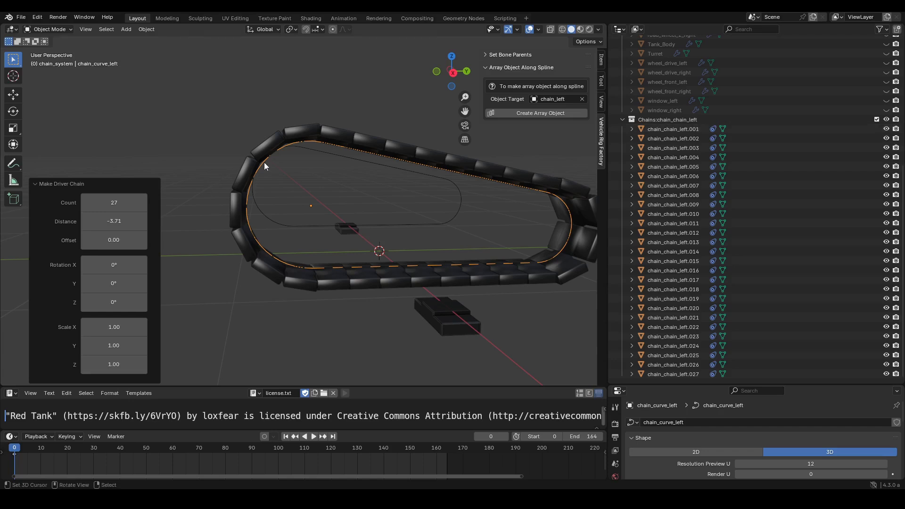
left_click(667, 132)
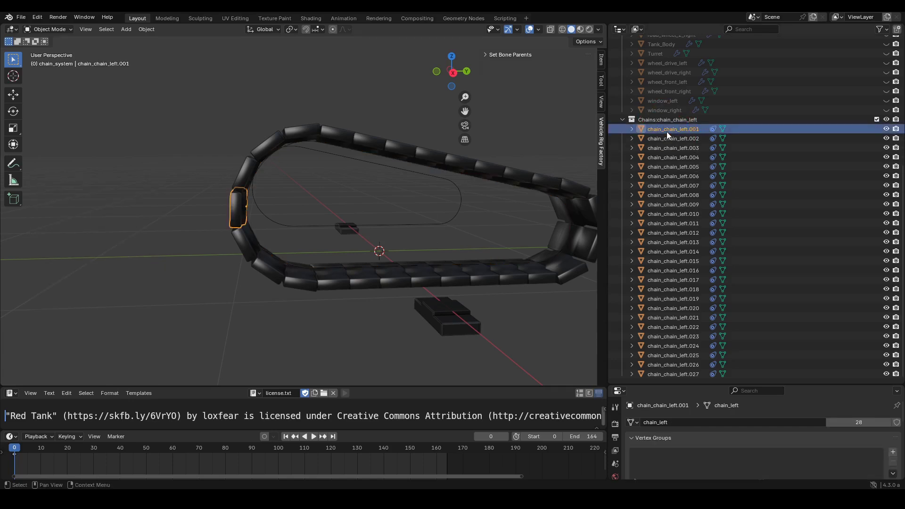
left_click(664, 147)
left_click(671, 205)
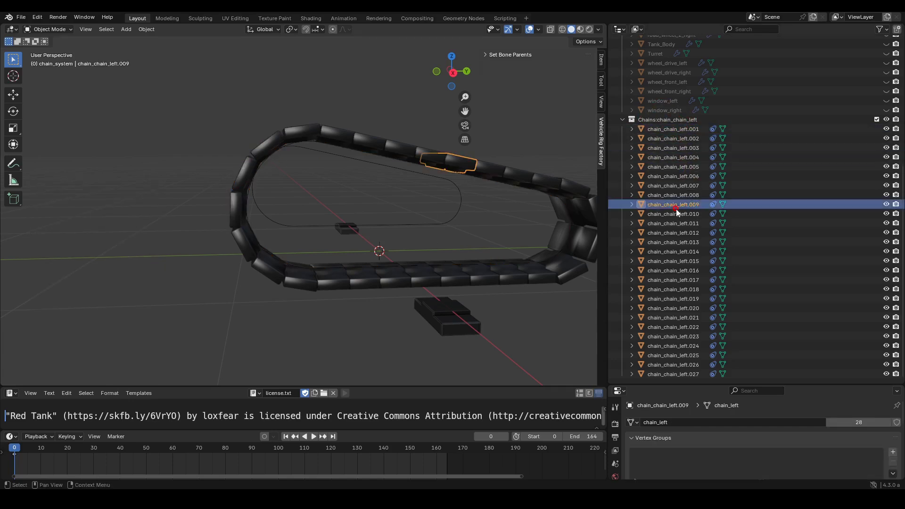
Select all links from chain_chain_left.001 to chain_chain_left.027 and apply Shade Auto Smooth to them.
left_click(675, 131)
left_click(683, 373, "shift")
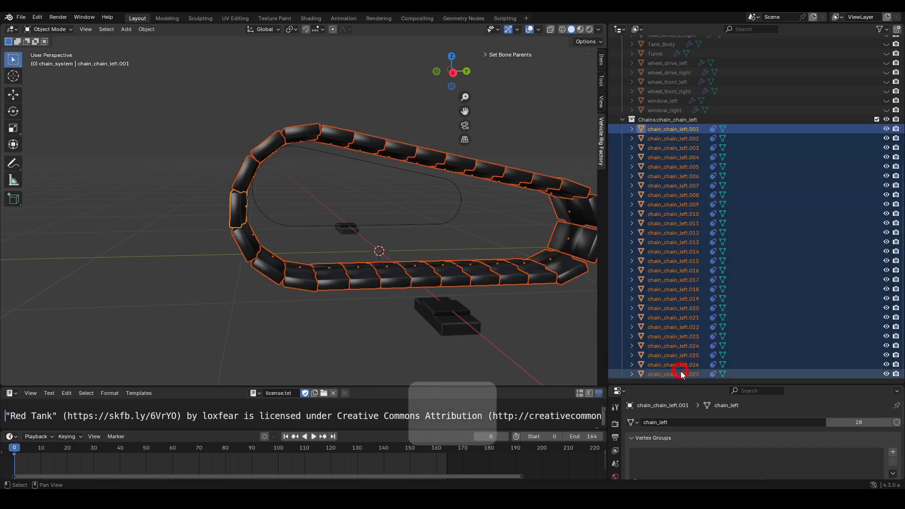
scroll(359, 225, "down", 4)
middle_click_drag(358, 224, 392, 228)
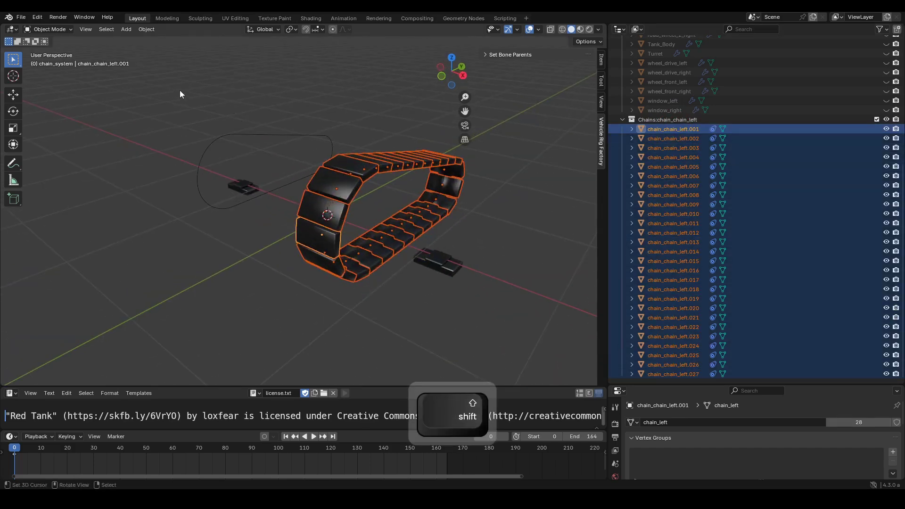
left_click(147, 29)
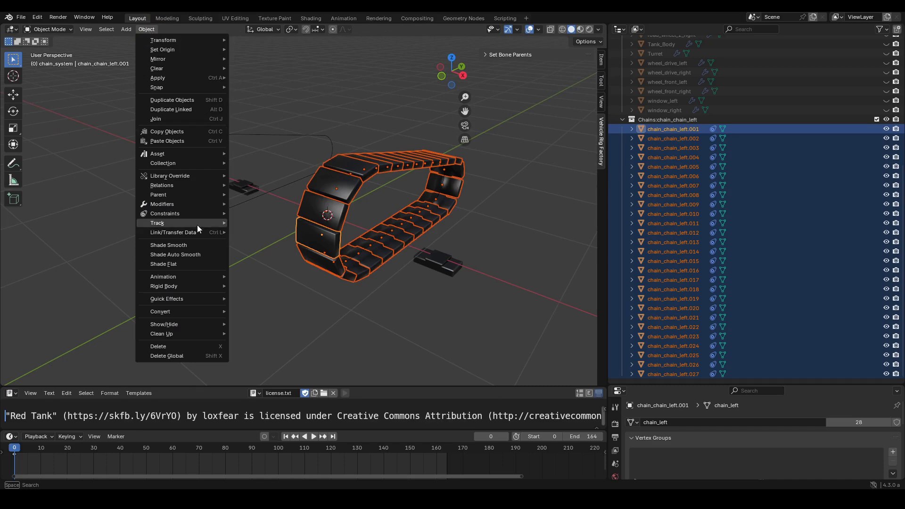
left_click(197, 256)
middle_click_drag(198, 256, 405, 208)
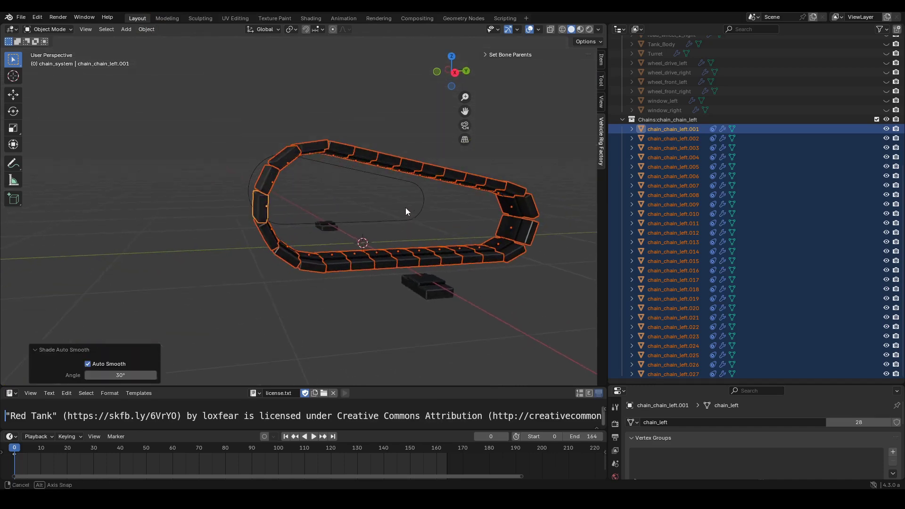
Create an array object along chain_curve_right, replacing the object target with chain_right.
left_click(295, 286)
middle_click_drag(335, 253, 368, 256)
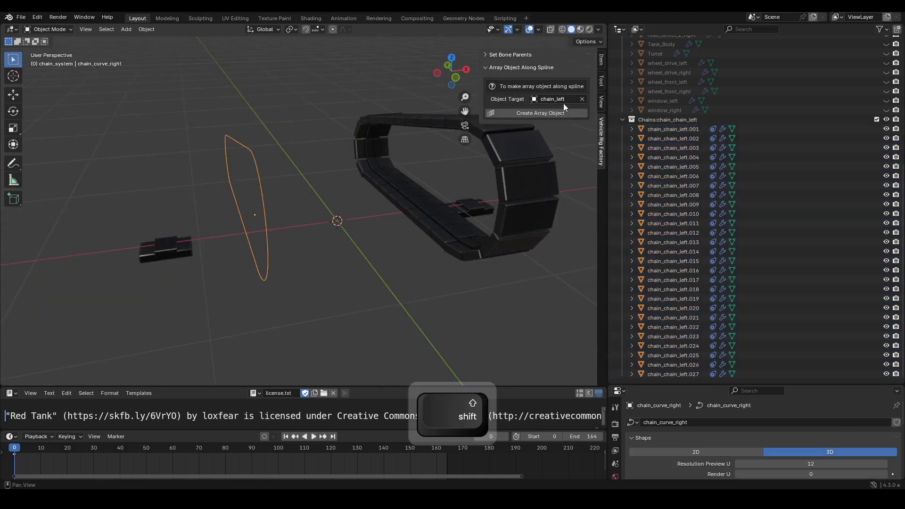
left_click(583, 99)
left_click(583, 99)
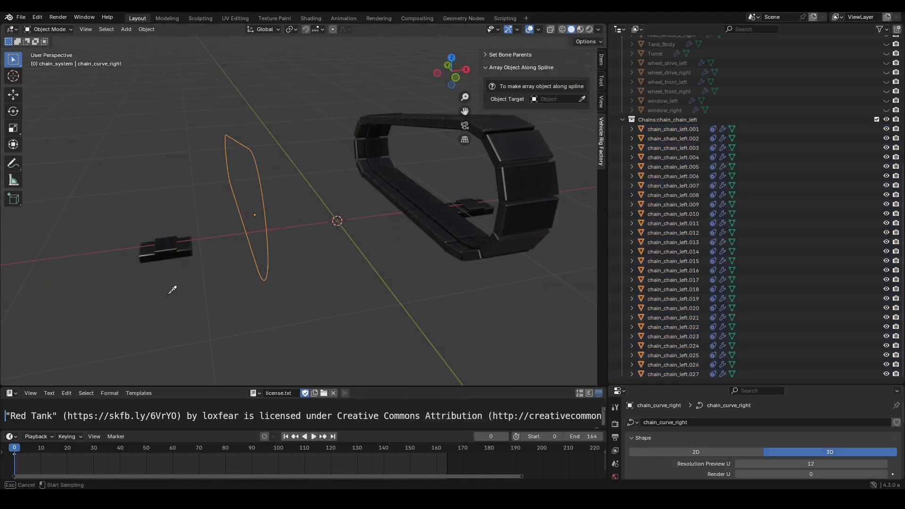
left_click(170, 247)
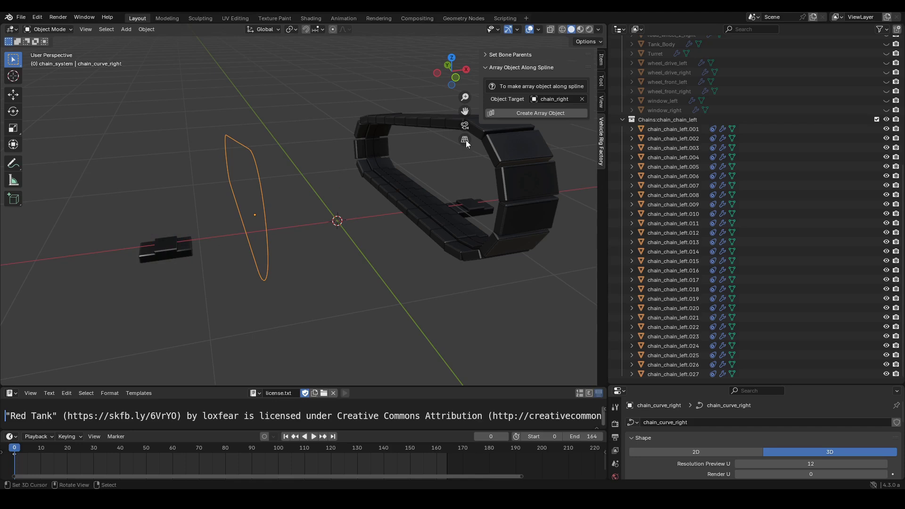
left_click(532, 113)
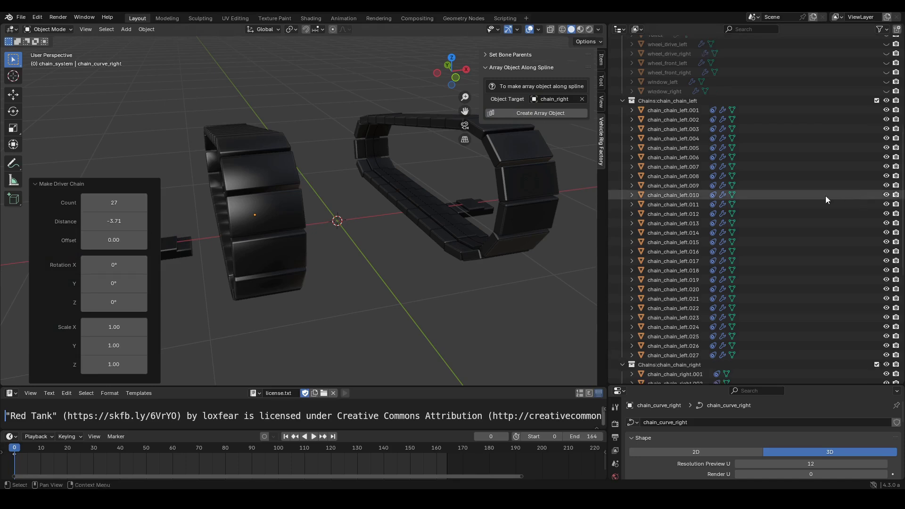
Select all links from chain_chain_right.001 to chain_chain_right.027 and apply Shade Auto Smooth to them.
scroll(825, 196, "down", 10)
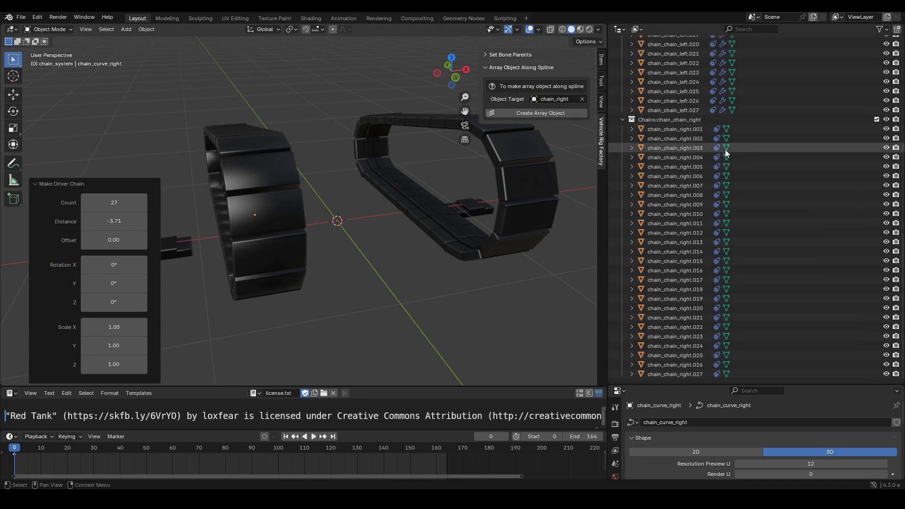
left_click(708, 133, "shift")
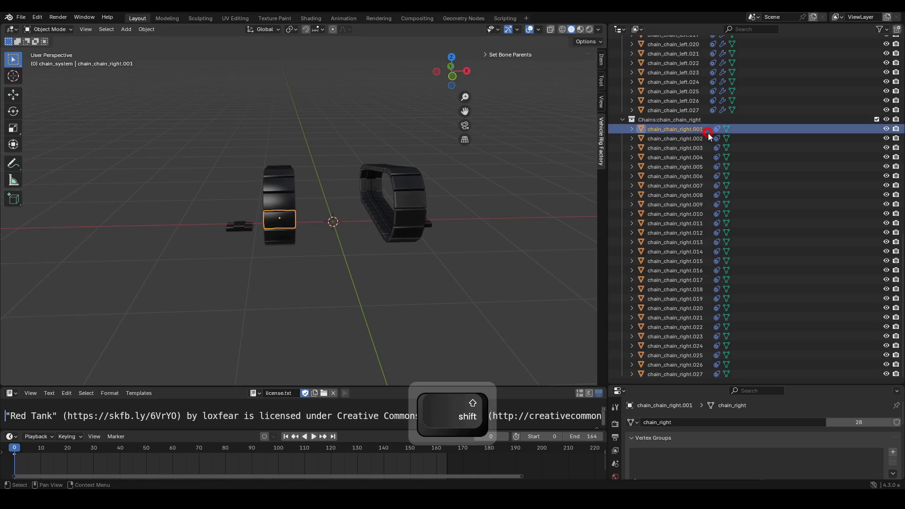
left_click(678, 374, "shift")
middle_click_drag(299, 188, 272, 122)
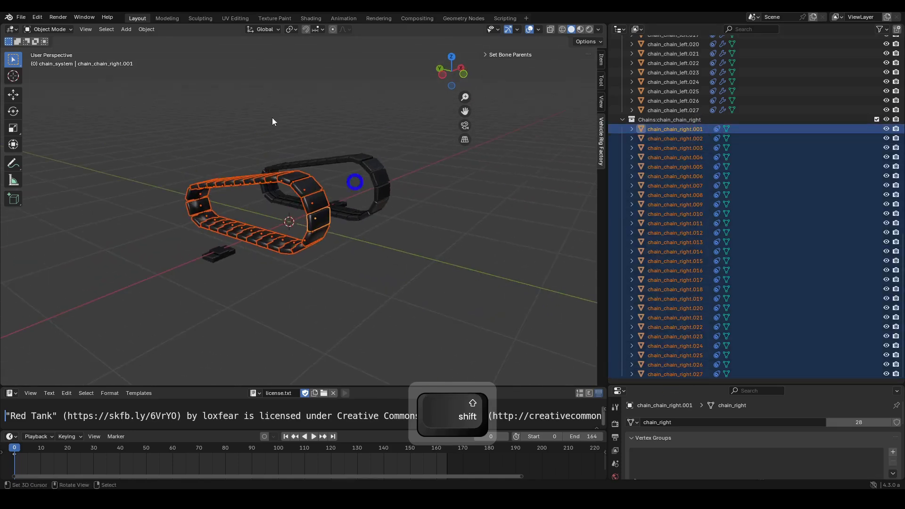
left_click(147, 29)
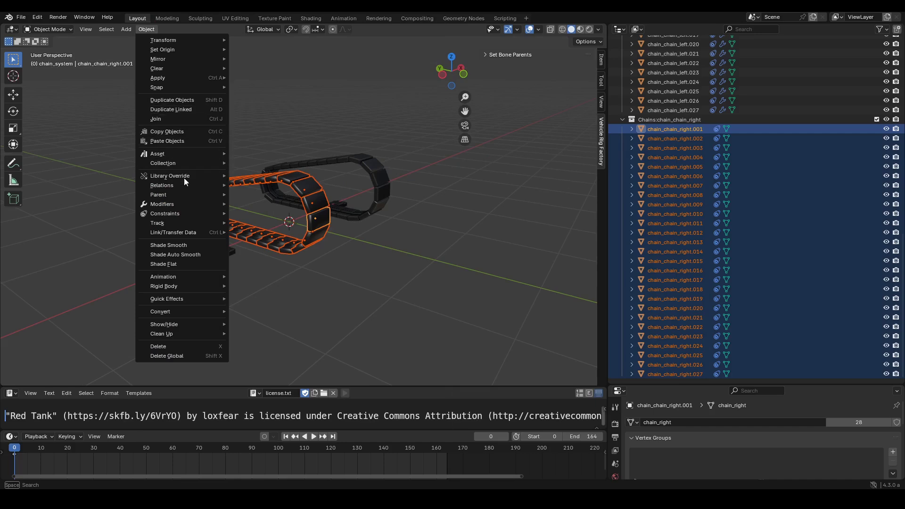
left_click(191, 254)
middle_click_drag(192, 252, 351, 243)
left_click(424, 230)
Collapse the Chains:chain_chain_left and Chains:chain_chain_right collections and move both into the chain_system collection.
scroll(641, 135, "up", 18)
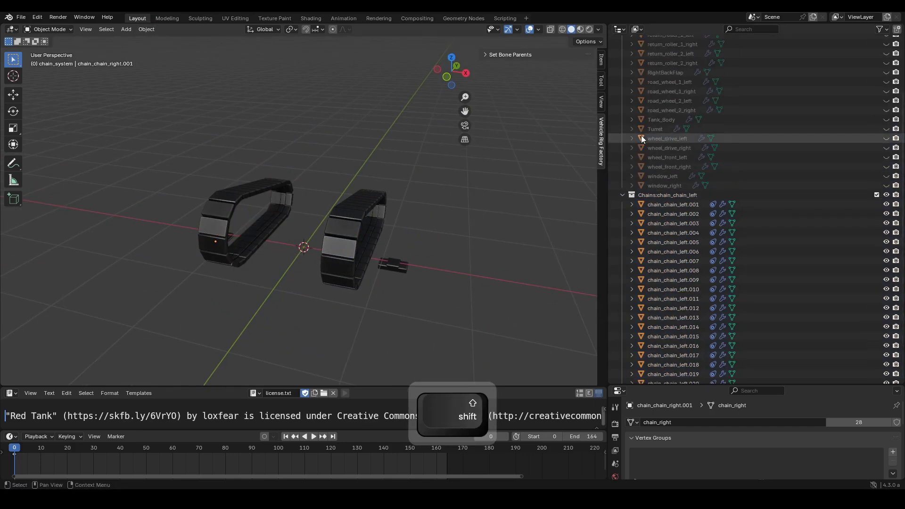
left_click(623, 194, "shift")
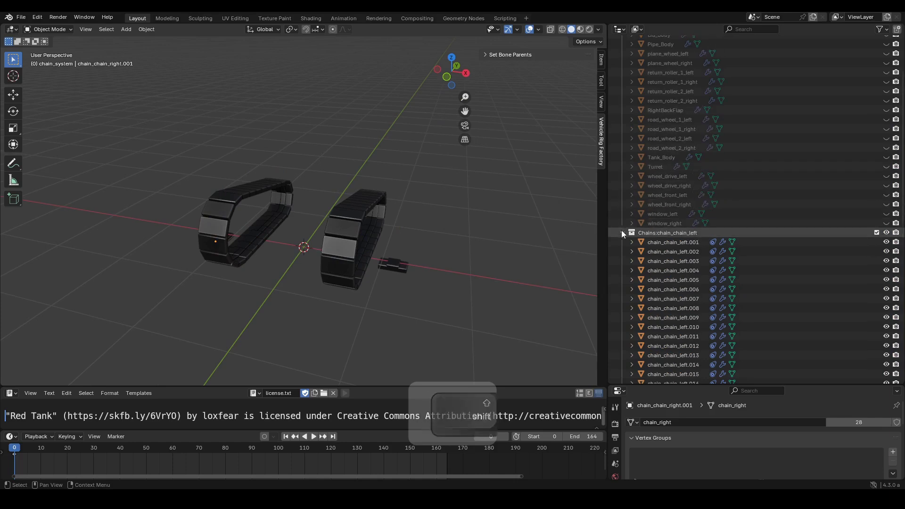
scroll(677, 200, "down", 2)
left_click(622, 166)
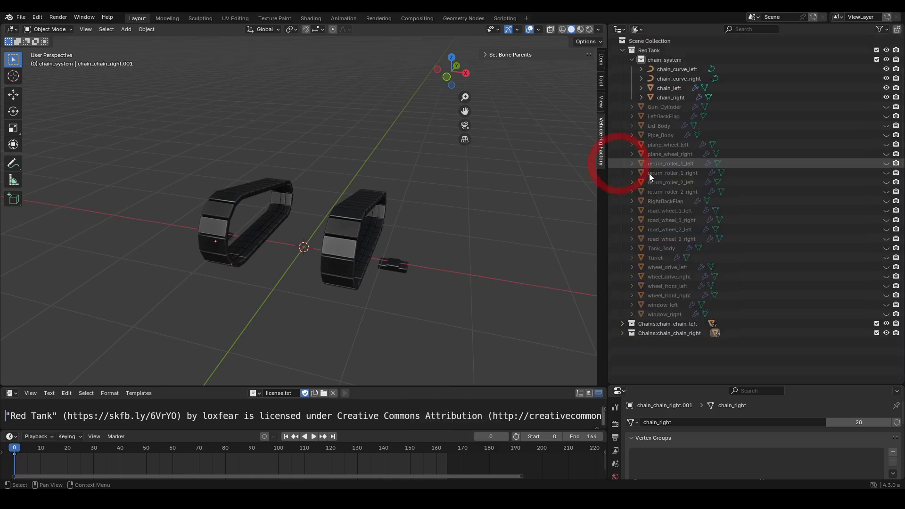
left_click(676, 324)
left_click(677, 332, "shift")
left_click_drag(669, 324, 686, 60)
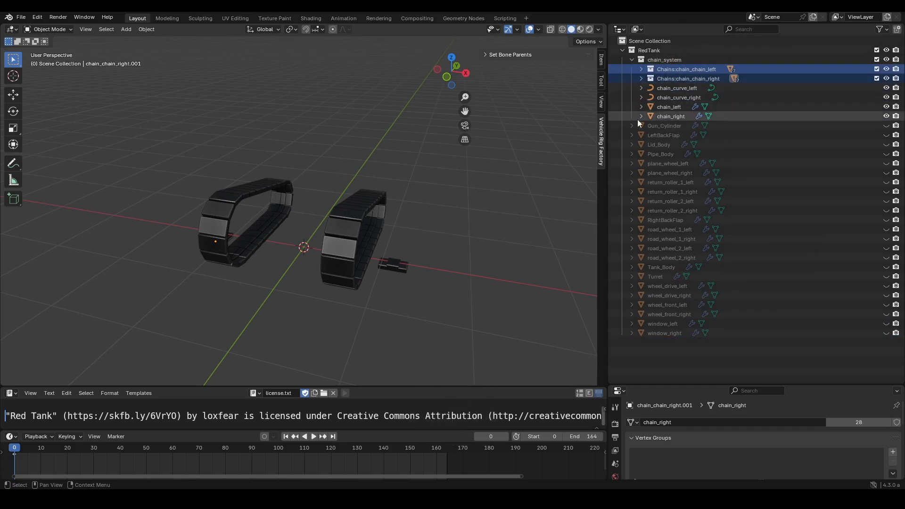
Show the Disable in Viewports toggles in the Outliner and disable chain_left and chain_right in viewports and renders.
left_click(398, 266)
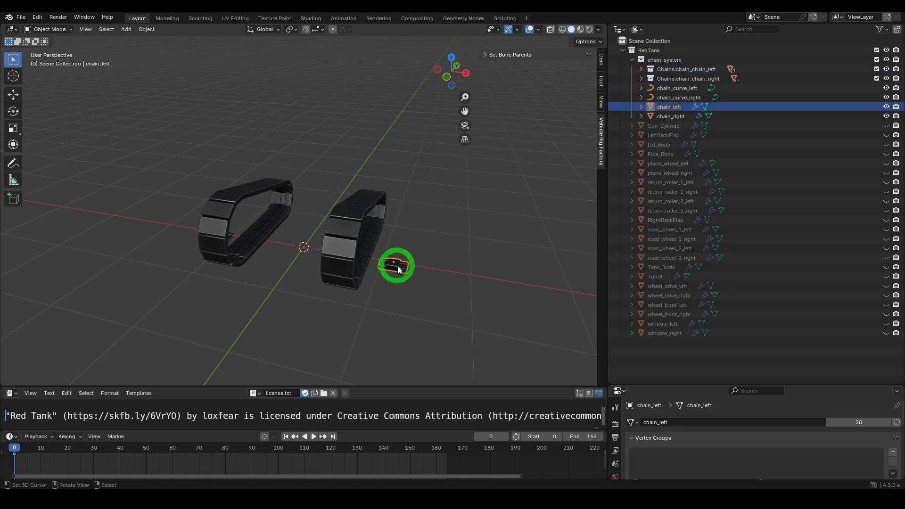
left_click(880, 29)
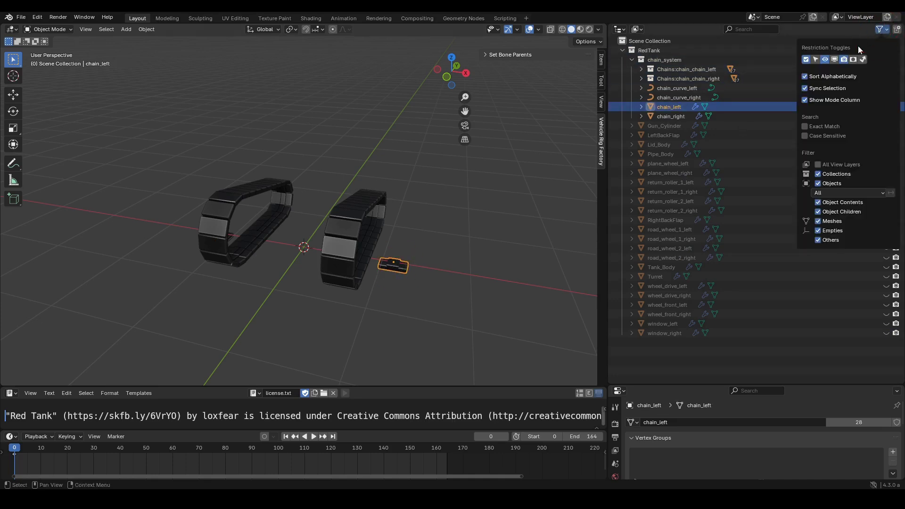
left_click(835, 60)
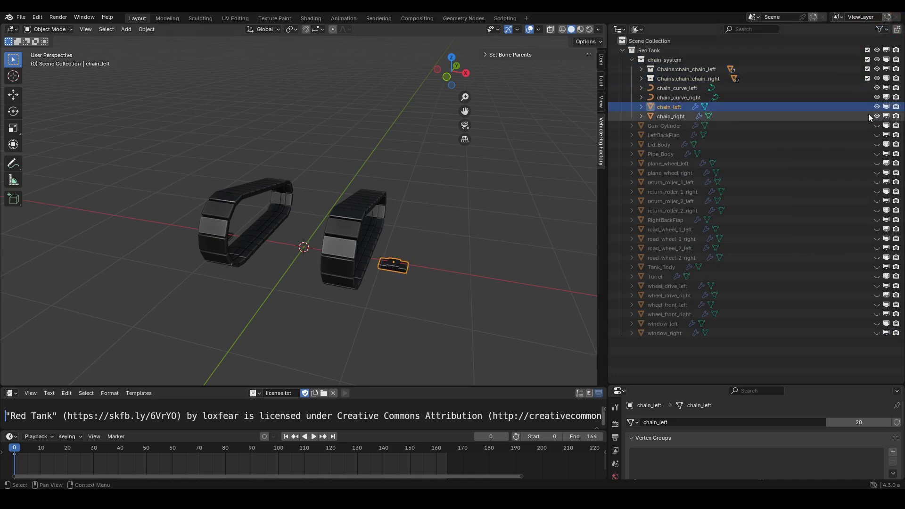
left_click(897, 108)
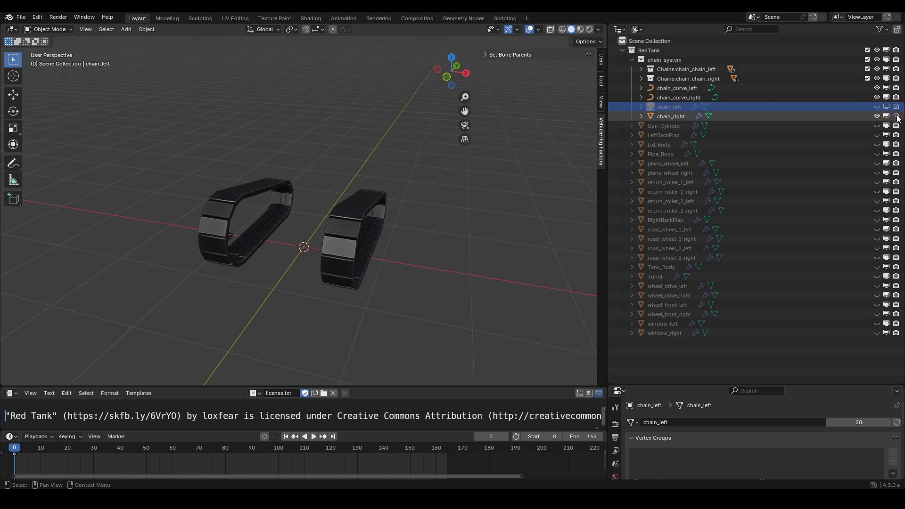
left_click(886, 117)
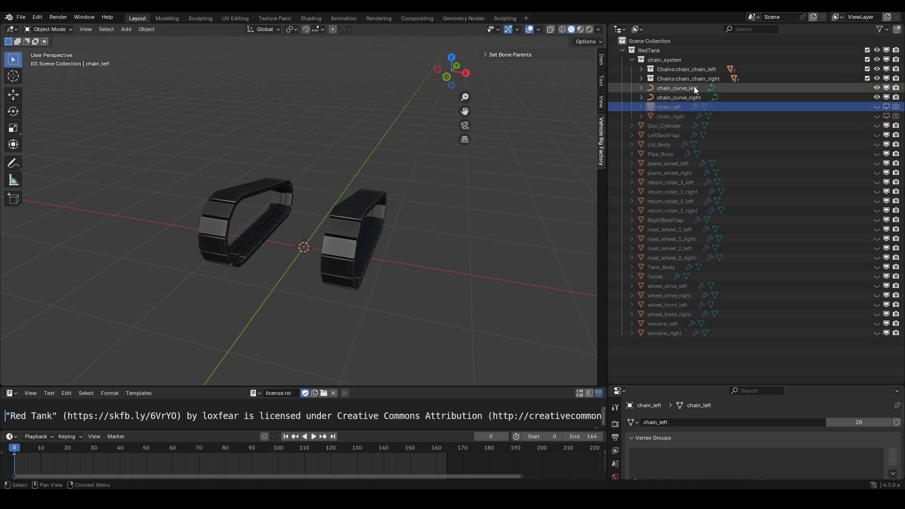
Test the links' travel by varying the path animation Evaluation Time of chain_curve_left and chain_curve_right, restoring 0 on the right curve.
middle_click_drag(248, 299, 346, 257)
left_click(406, 228)
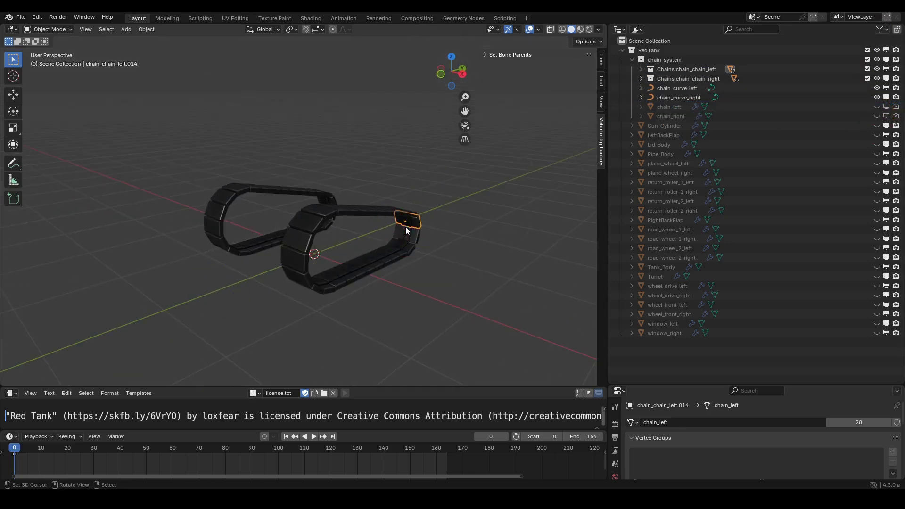
left_click_drag(707, 386, 729, 99)
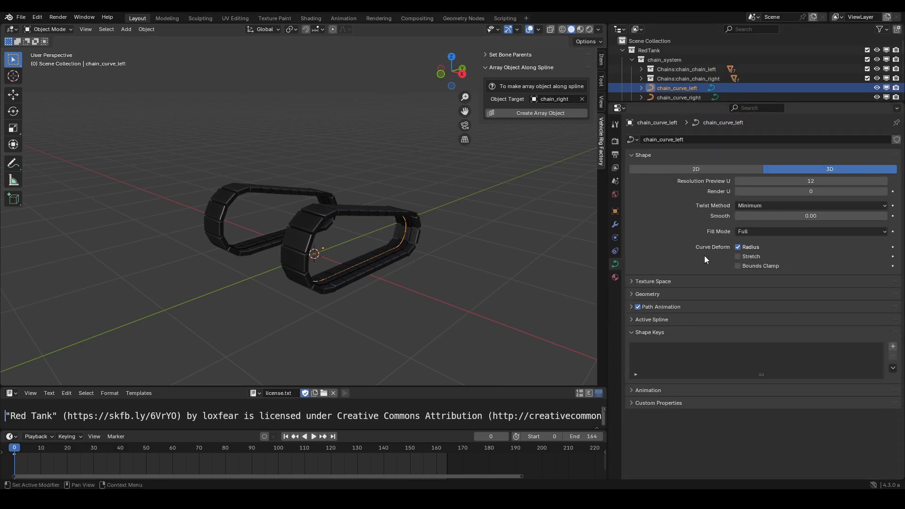
left_click(632, 307)
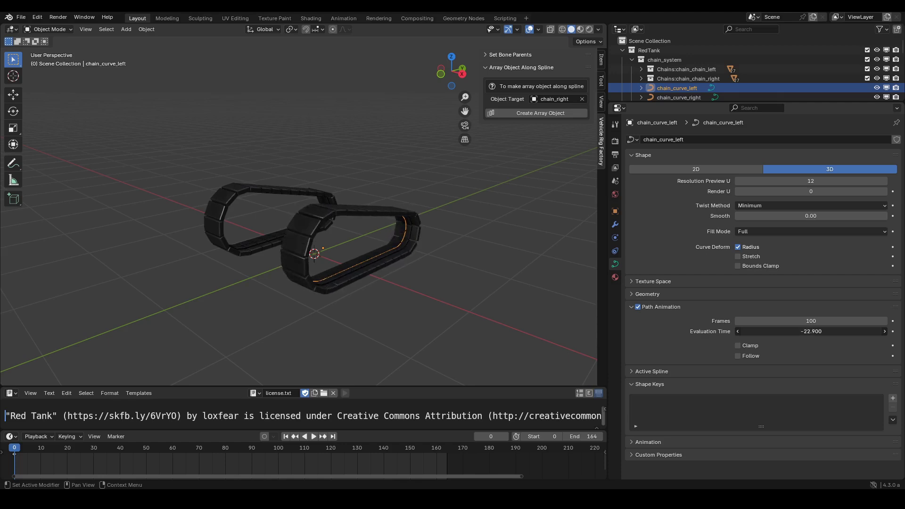
key("shift+z")
left_click(226, 191)
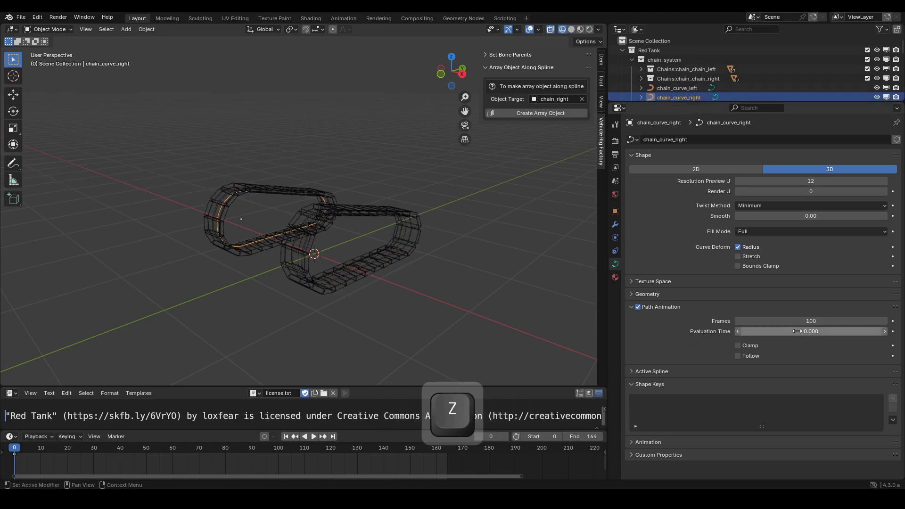
mouse_move(793, 332)
left_mouse_down()
mouse_move(811, 331)
mouse_move(697, 332)
left_mouse_up()
key("z")
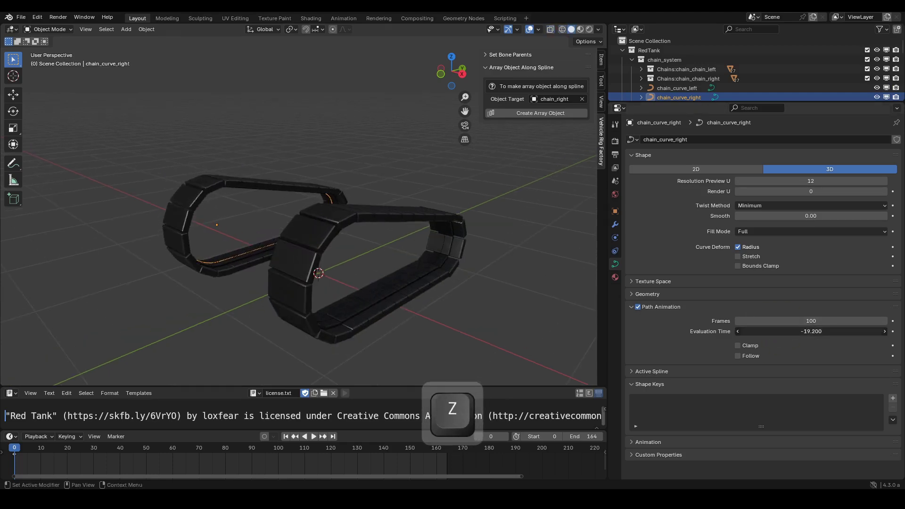
key("Return")
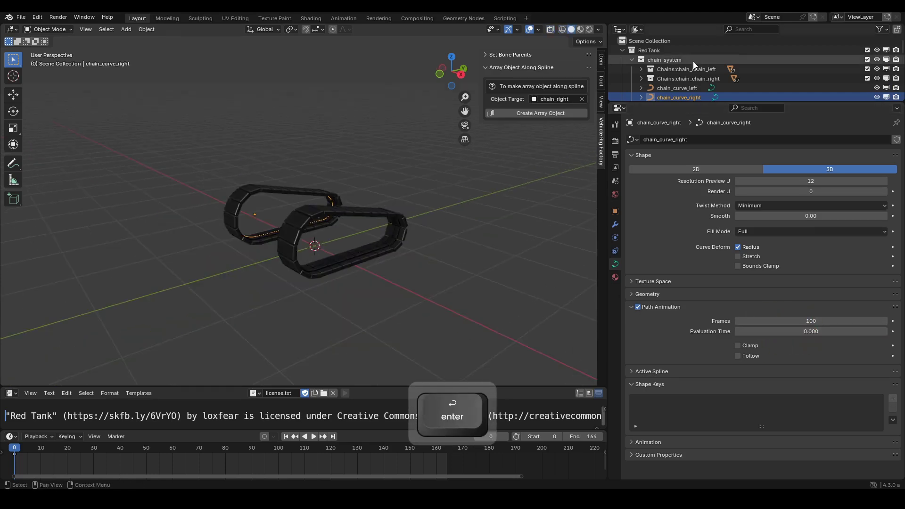
Enlarge the Outliner, collapse chain_system, and unhide all the other tank parts from Gun_Cylinder to window_right.
scroll(702, 92, "down", 5)
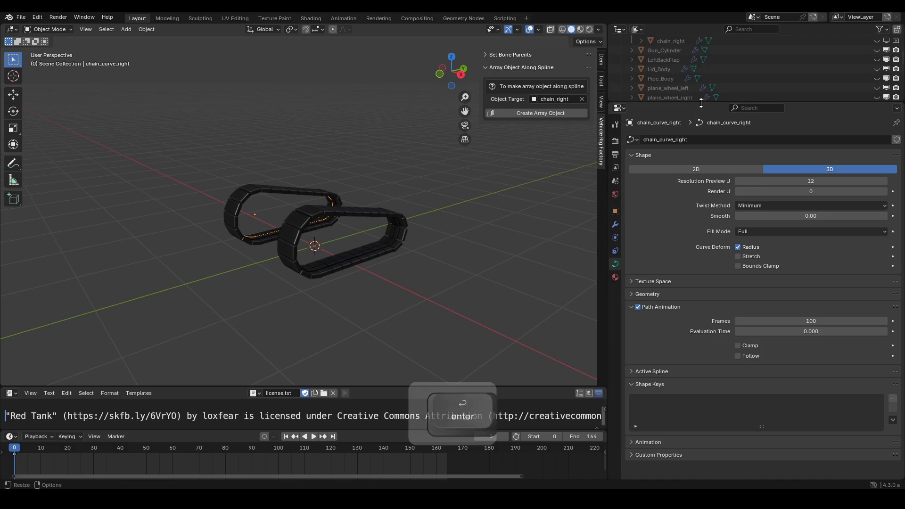
left_click_drag(701, 103, 701, 259)
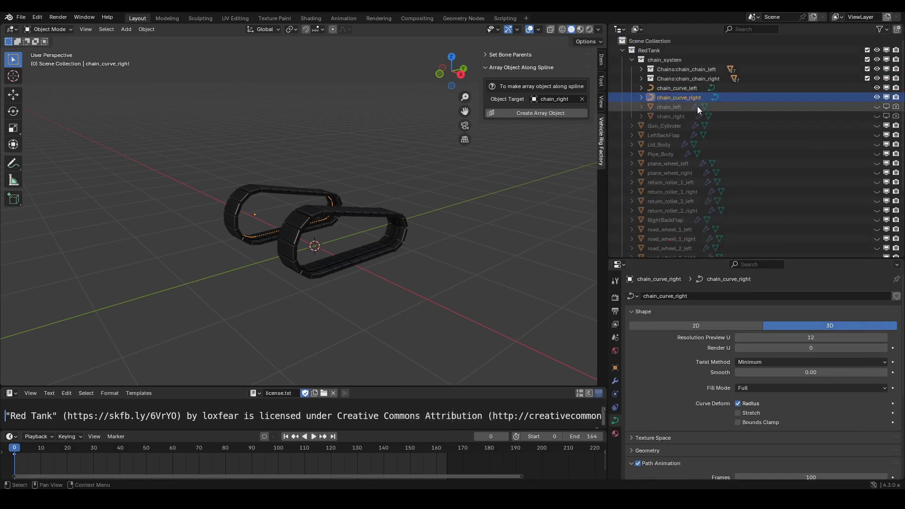
left_click(633, 60)
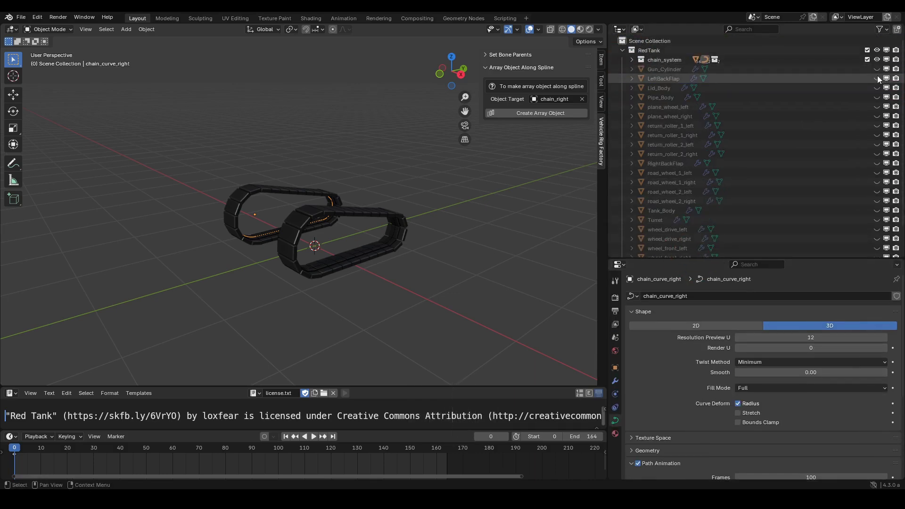
left_click_drag(878, 76, 876, 247)
scroll(875, 243, "down", 2)
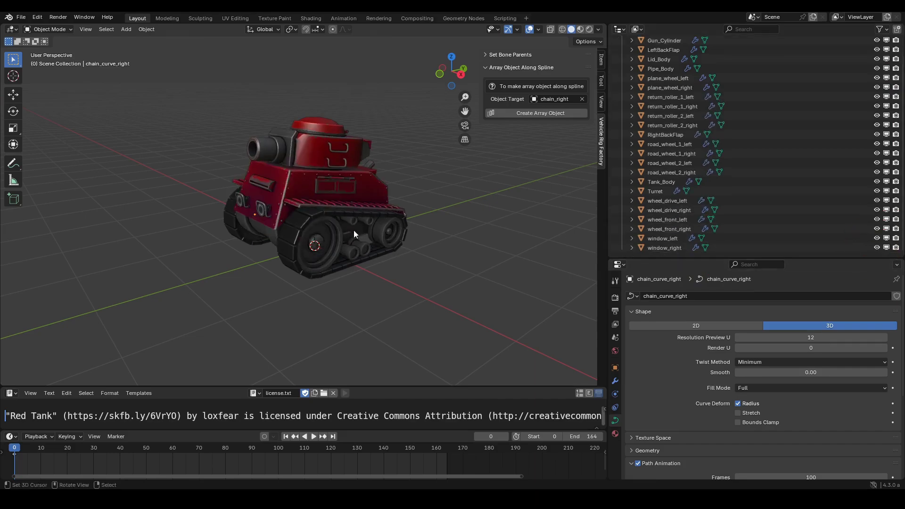
Examine how the chain links wrap around the large wheel and fit against the tank's body.
middle_click_drag(353, 230, 393, 208)
scroll(416, 208, "up", 4)
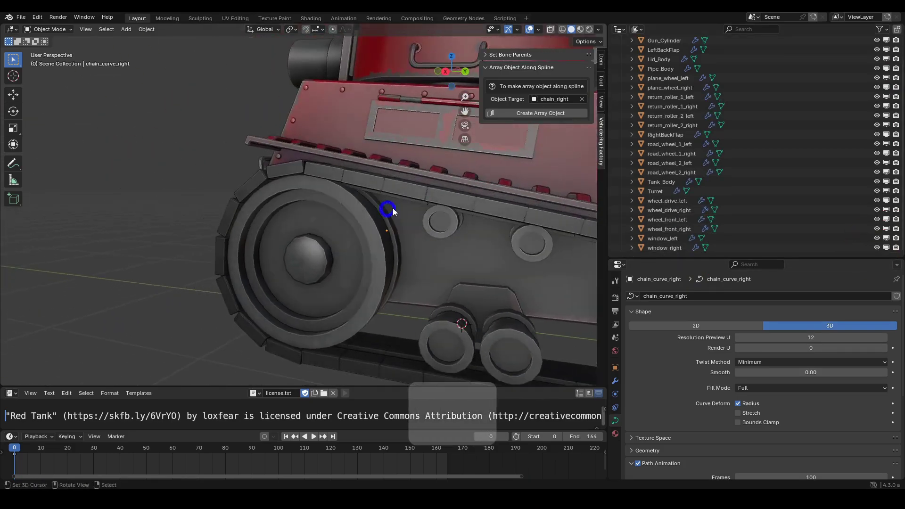
scroll(393, 208, "up", 2)
key("z")
mouse_move(222, 174)
middle_mouse_down()
mouse_move(246, 177)
mouse_move(250, 161)
middle_mouse_up()
key("z")
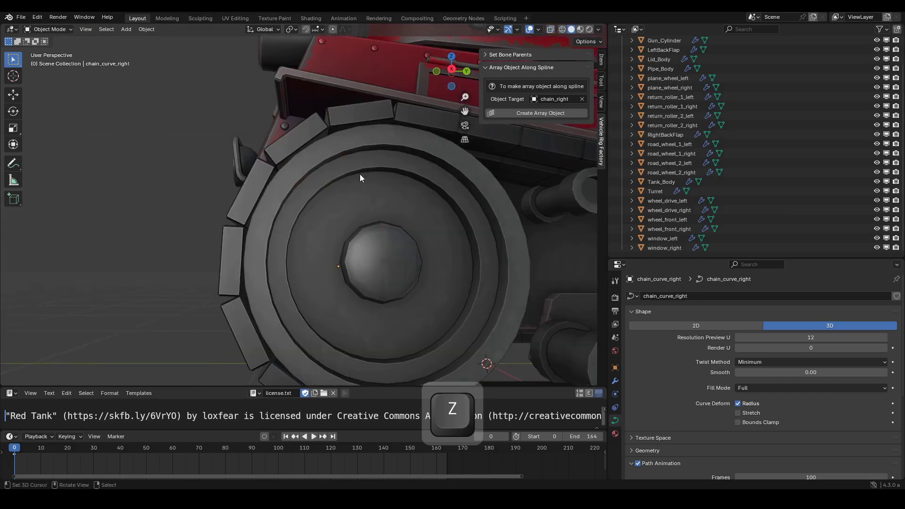
scroll(392, 172, "down", 2)
middle_click_drag(362, 175, 403, 174)
scroll(402, 174, "down", 1)
Set the viewport shading color to Random and try moving the control point on the lower run of chain_curve_left.
left_click(599, 29)
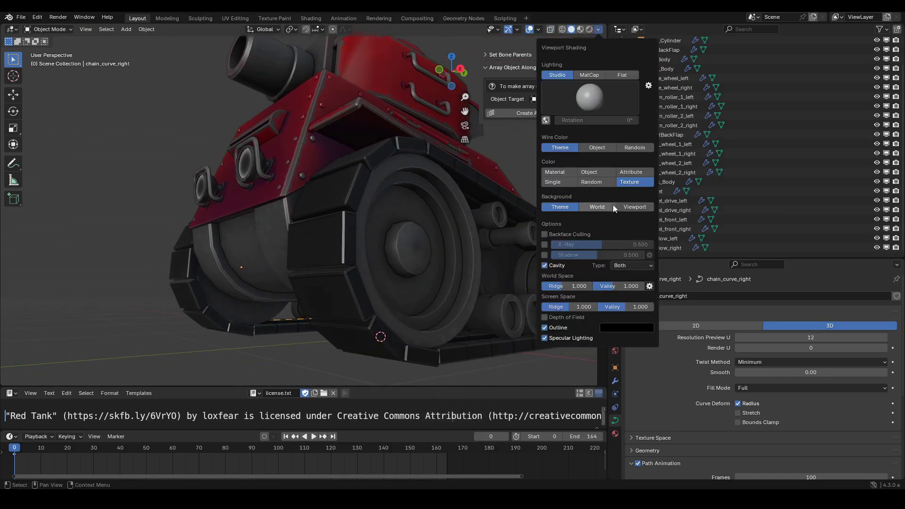
left_click(593, 185)
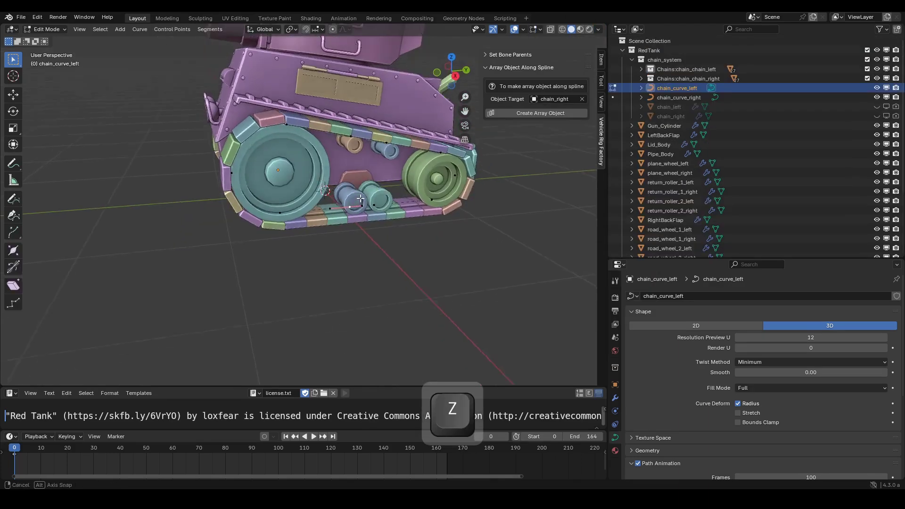
middle_click_drag(340, 208, 354, 217)
key("g")
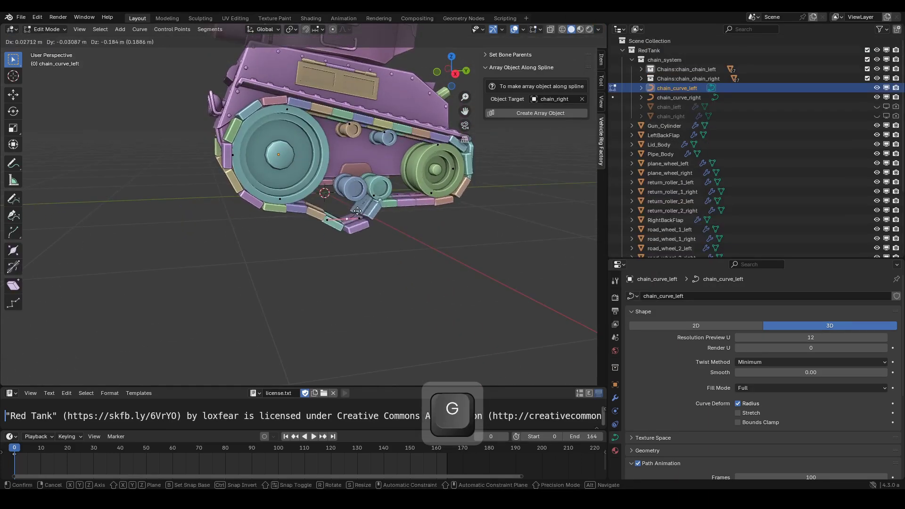
key("Escape")
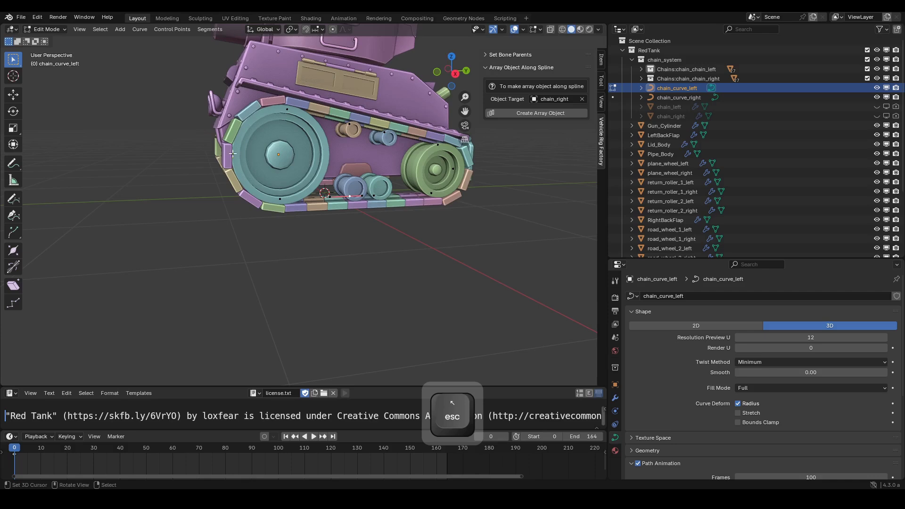
Check the left track in right orthographic view, leave curve editing, and set the viewport shading color back to Texture.
middle_click_drag(232, 153, 416, 254)
key("KP_3")
scroll(376, 165, "up", 1)
key("Tab")
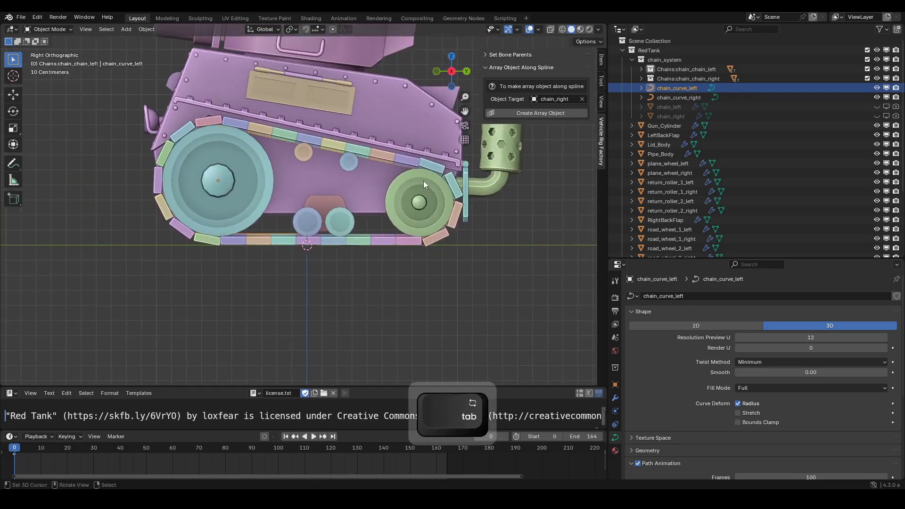
left_click(598, 29)
left_click(629, 182)
mouse_move(236, 208)
middle_mouse_down()
mouse_move(323, 237)
mouse_move(358, 225)
mouse_move(384, 252)
middle_mouse_up()
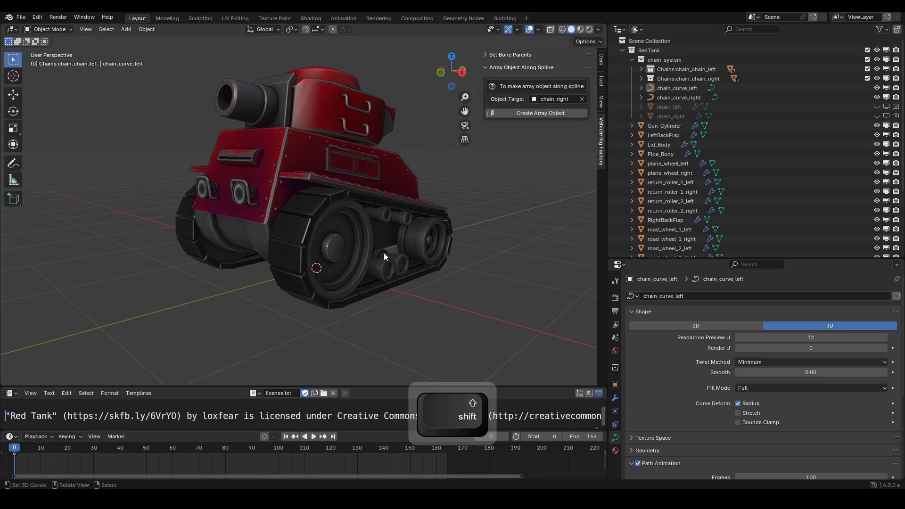